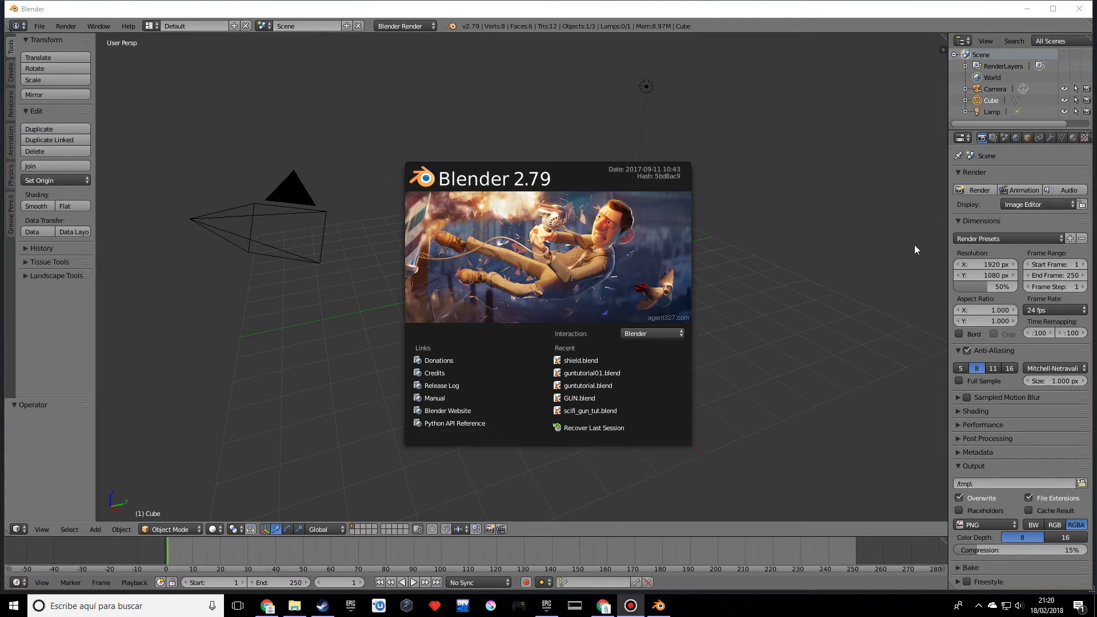
- Delete all the default objects from the scene, including the camera, cube and lamp
click(817, 251)
key(a)
key(a)
key(Delete)
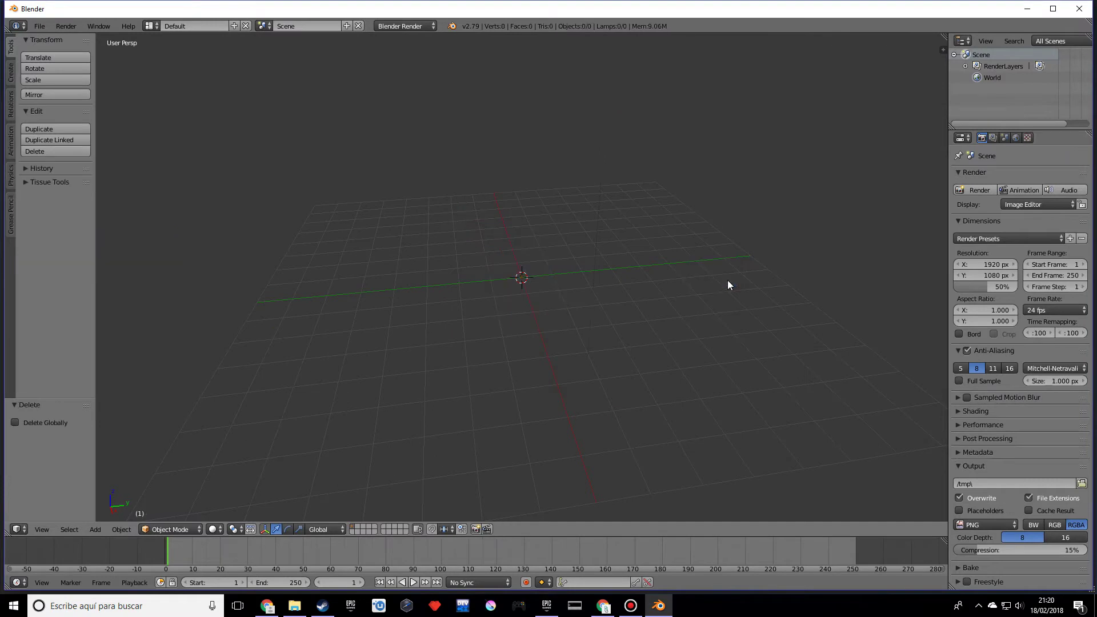
- Turn on the Screencast Keys display in the 3D view
key(n)
click(901, 499)
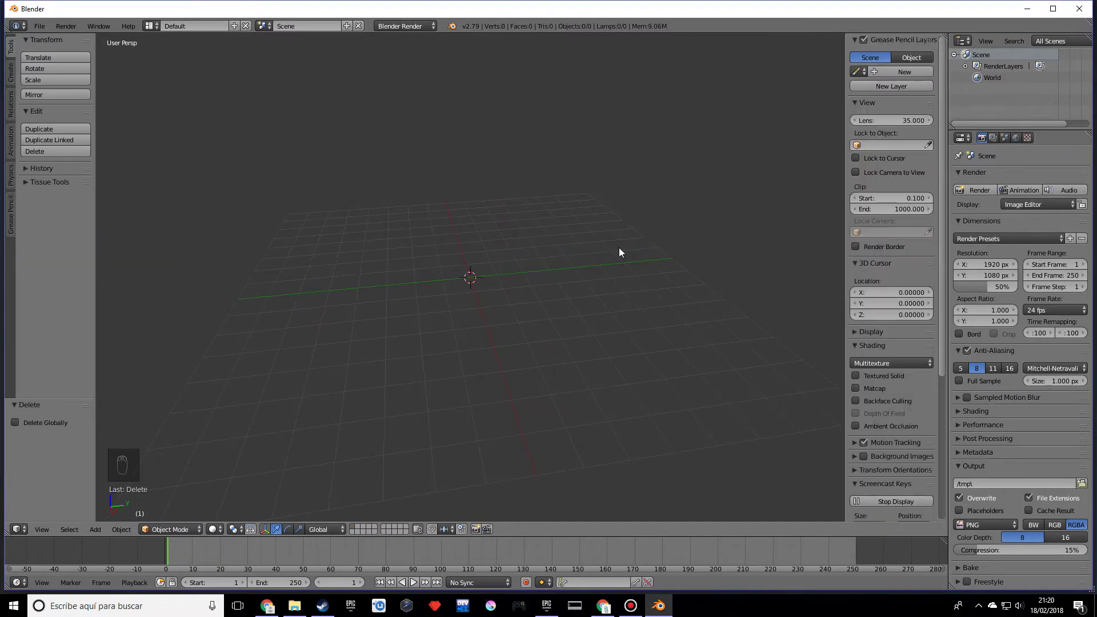
key(n)
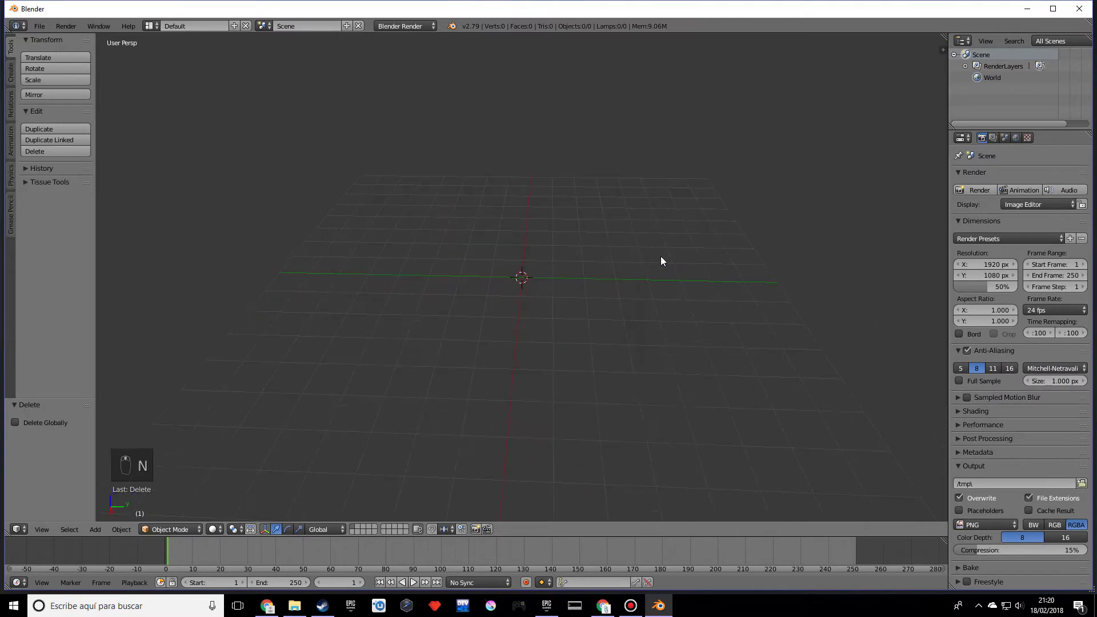
- Add a cylinder mesh with 12 vertices at the scene origin
key(shift+a)
mouse_move(660, 259)
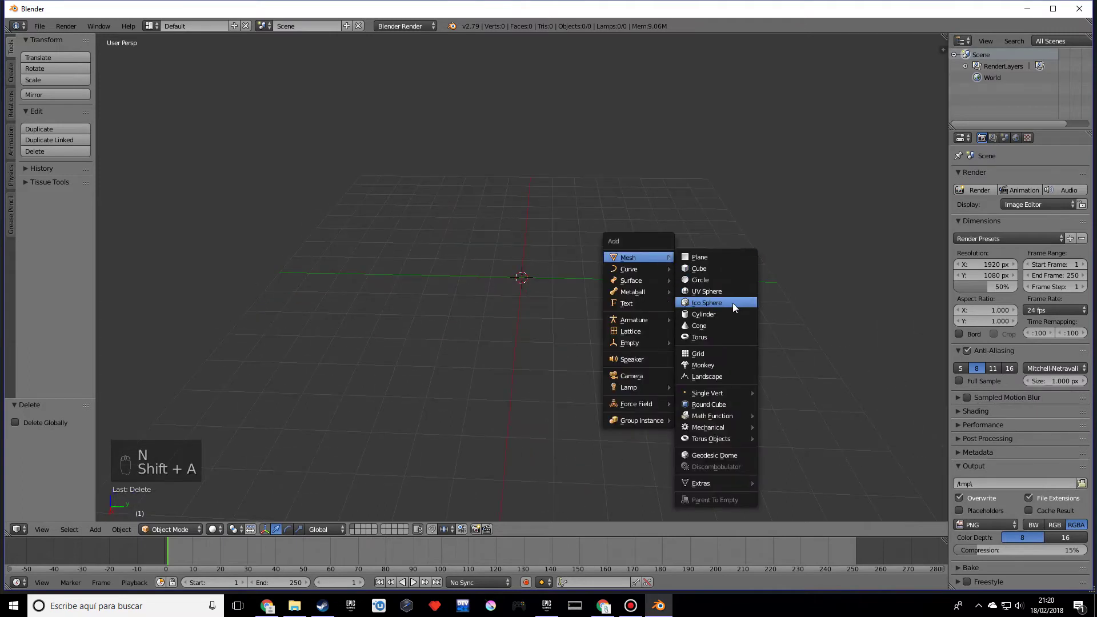
click(715, 312)
click(34, 435)
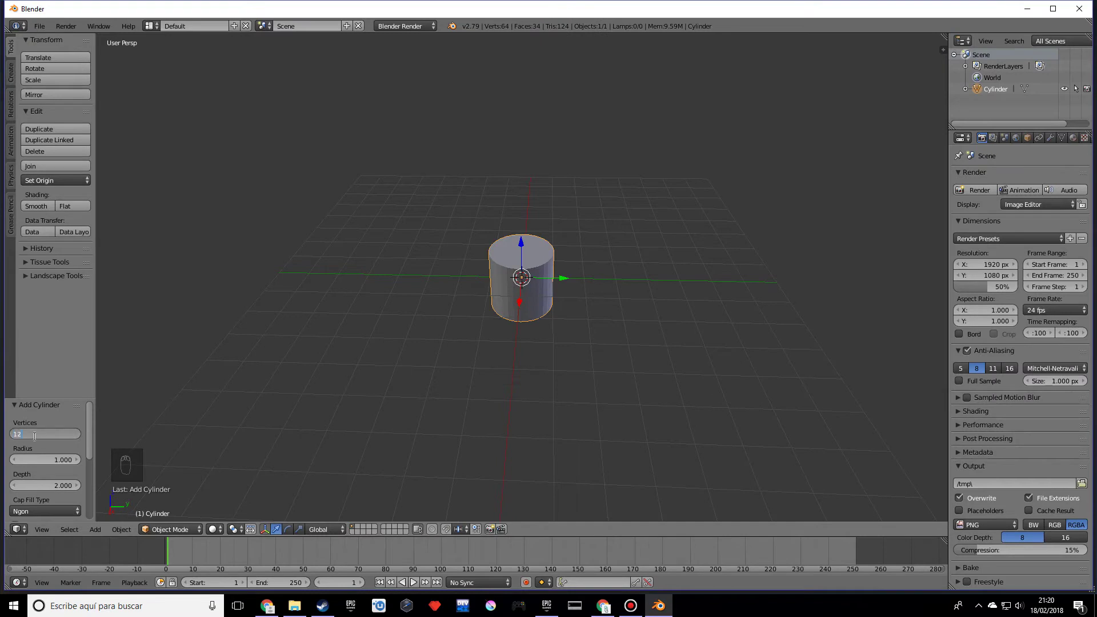
text(12)
key(Return)
middle_drag(478, 296, 585, 284)
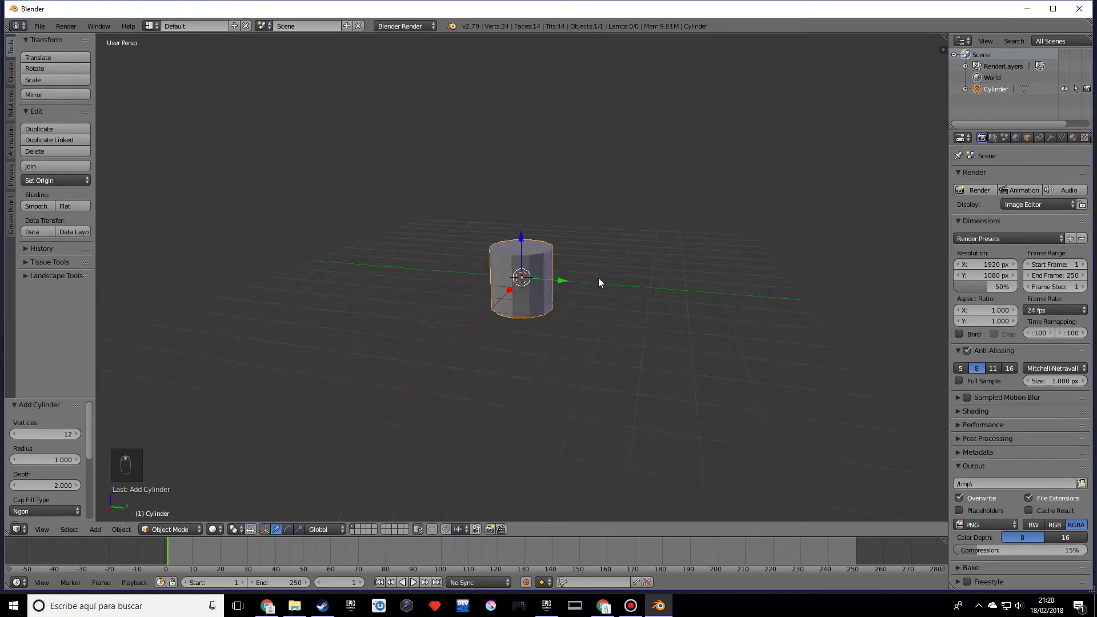
scroll(478, 322, up, 3)
middle_drag(477, 321, 682, 318)
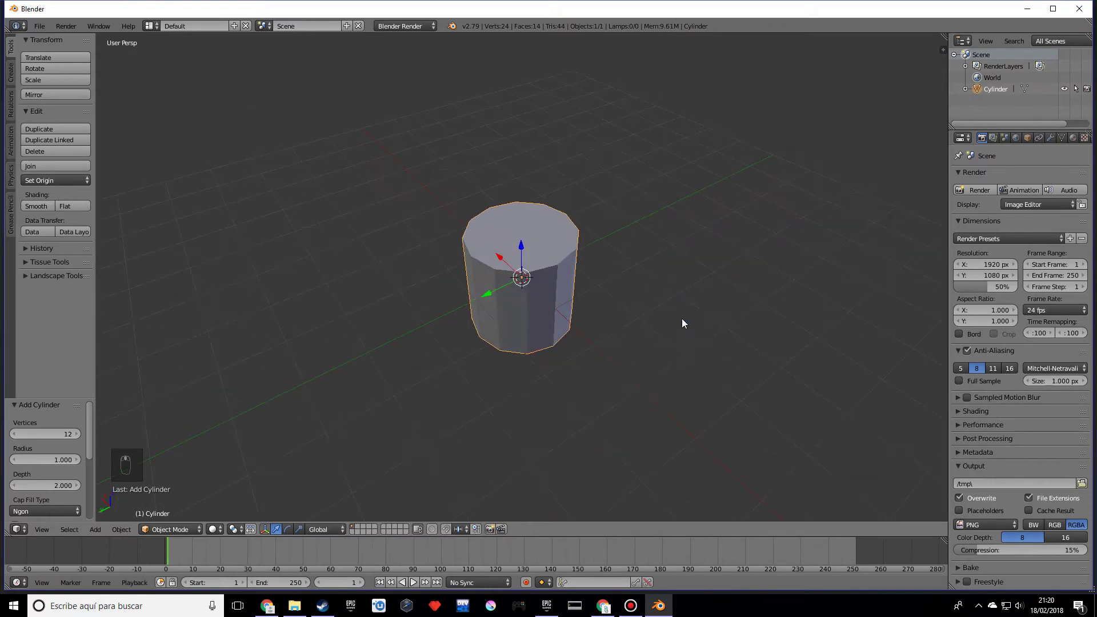
- Rotate the cylinder 90° about the X axis so it lies along Y
key(r)
key(x)
key(9)
key(0)
key(Return)
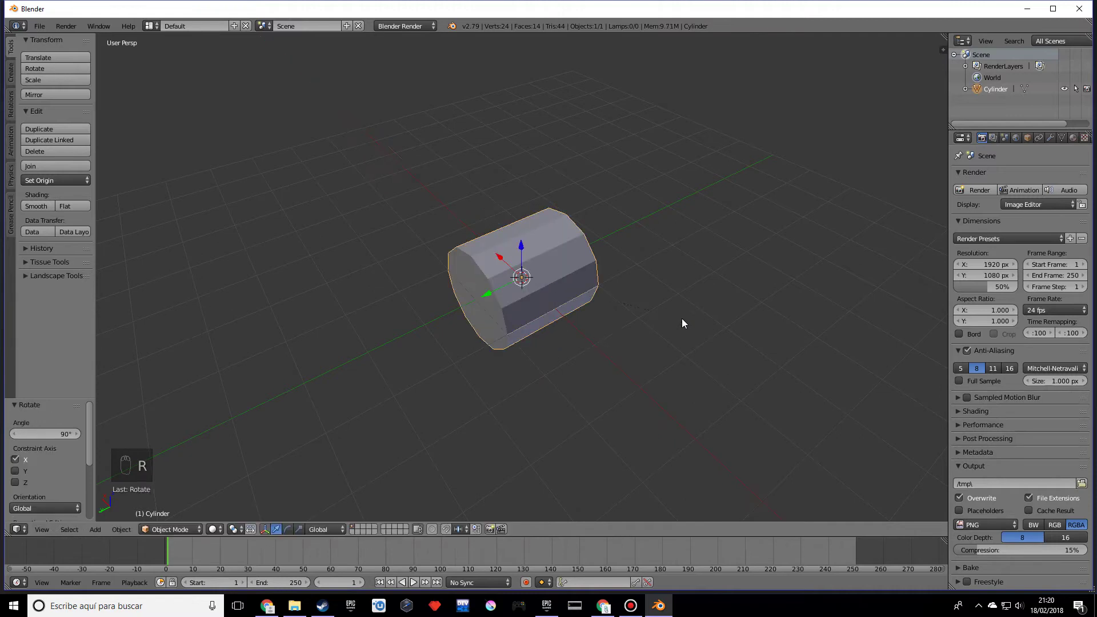
- Move the cylinder about 4.18 units along the positive Y axis
middle_drag(408, 300, 562, 266)
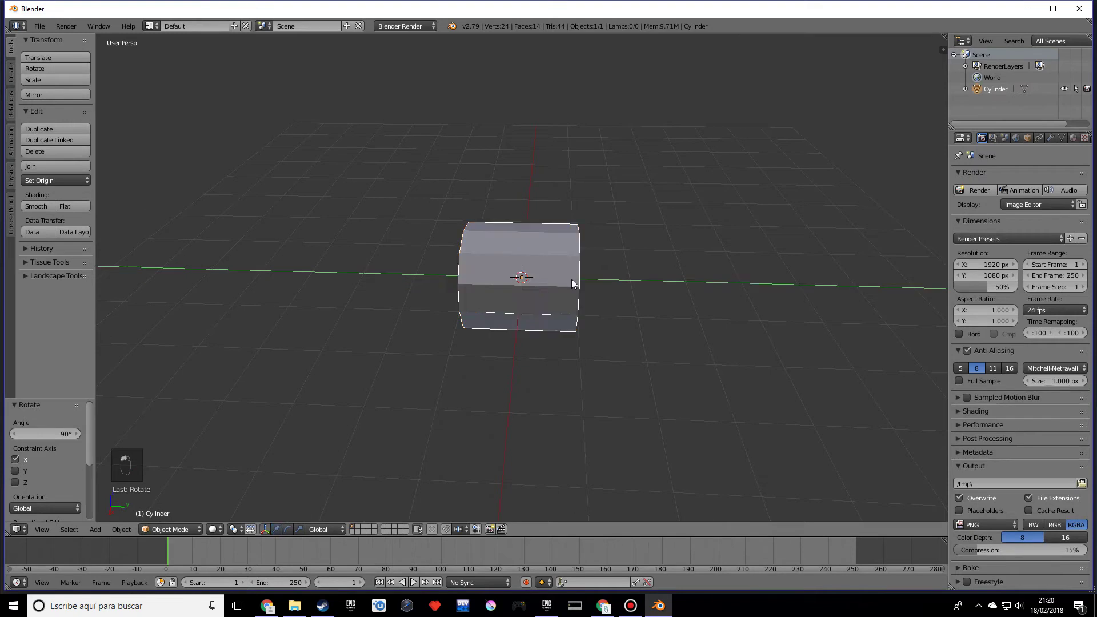
key(g)
key(y)
click(791, 324)
middle_drag(790, 323, 683, 289)
scroll(683, 289, down, 3)
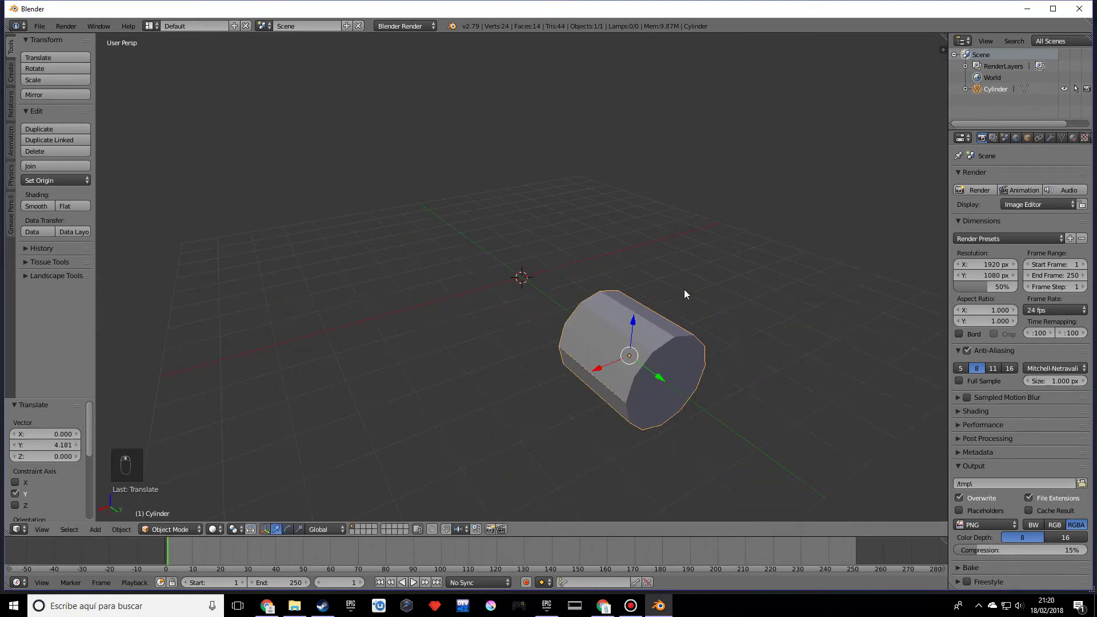
- Narrow the cylinder by scaling it down in X and Z with the Y axis locked
key(s)
key(shift+y)
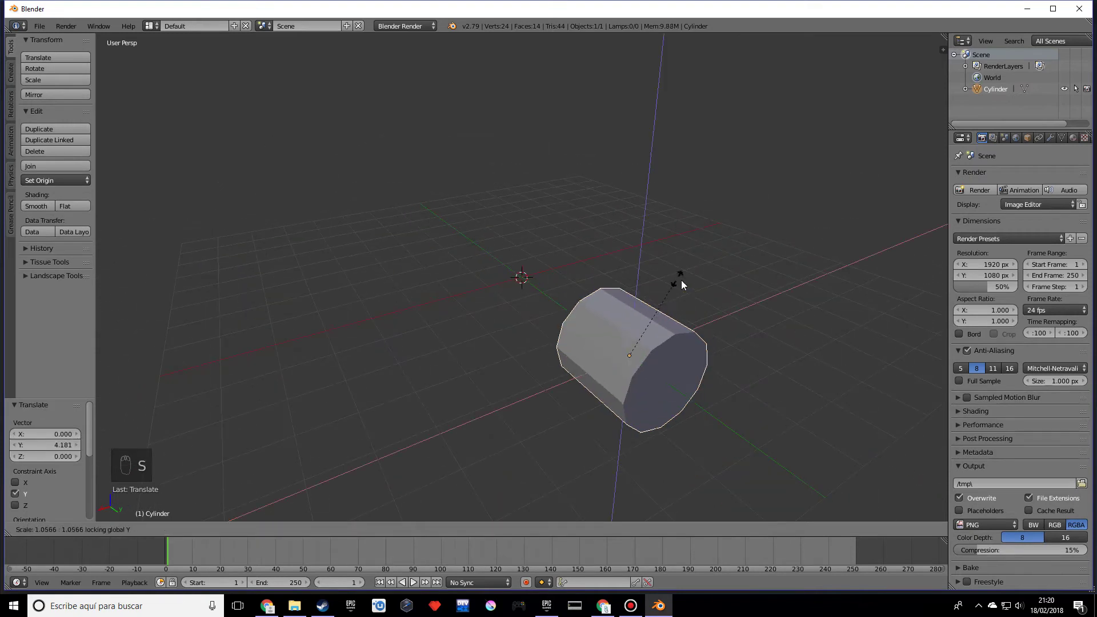
click(683, 338)
- Flare the cylinder in Edit Mode by scaling its positive-Y end face to about 1.665
middle_drag(667, 351, 568, 338)
scroll(570, 342, up, 2)
key(Tab)
click(354, 529)
right_click(545, 357)
key(s)
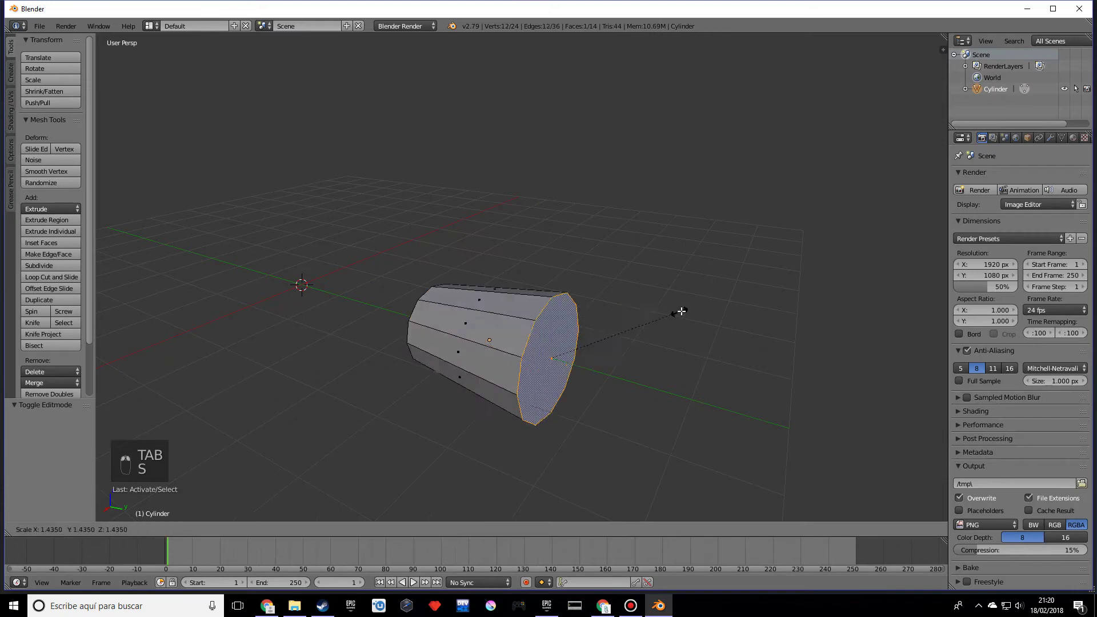
click(692, 287)
- Lengthen the body by moving the narrow end face about -1.011 along Y
middle_drag(693, 287, 623, 357)
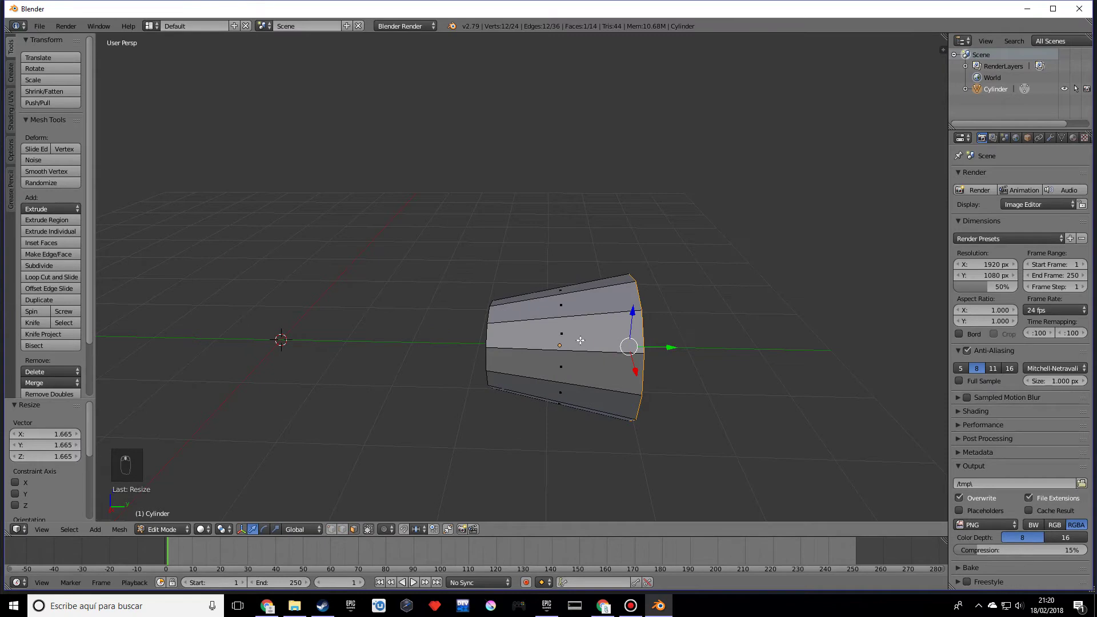
middle_drag(512, 326, 523, 327)
right_click(525, 327)
drag(550, 338, 477, 351)
- Extrude the wide end face outward by about 0.07
scroll(713, 386, down, 1)
middle_drag(712, 386, 634, 350)
right_click(545, 353)
key(e)
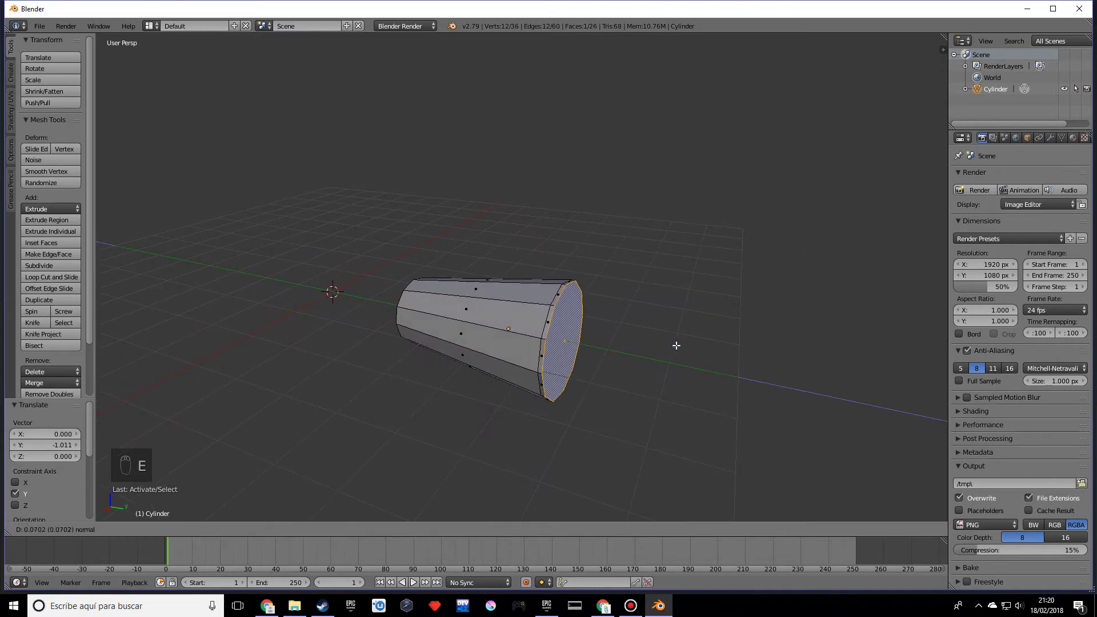
click(662, 345)
middle_drag(656, 345, 624, 345)
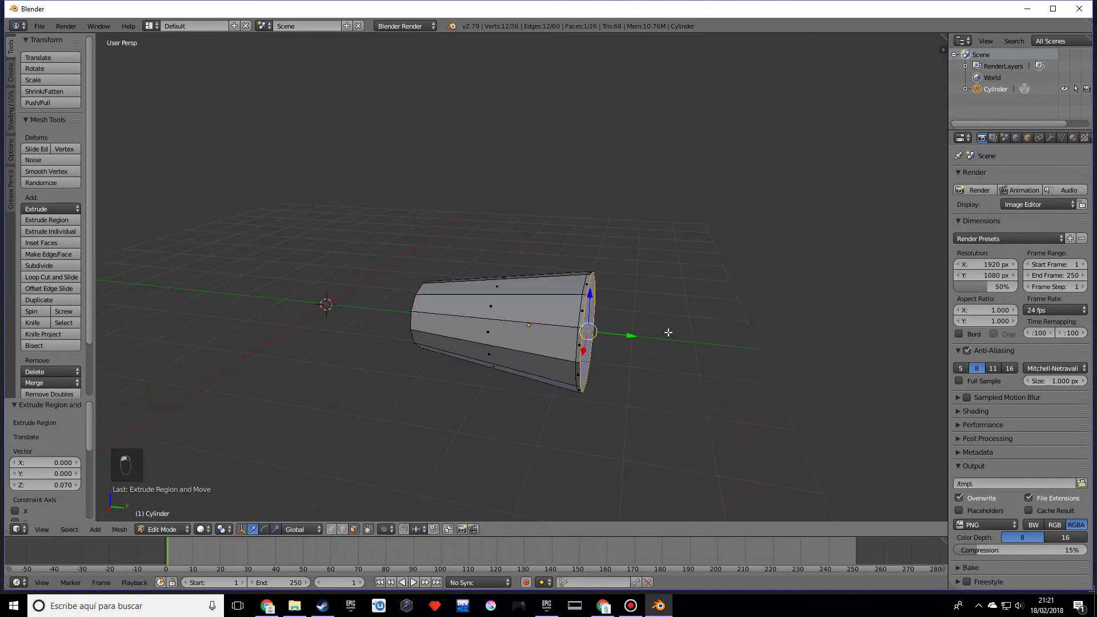
- Extrude the wide end face again by about 0.127 and scale it to about 1.331 to form a flange
key(e)
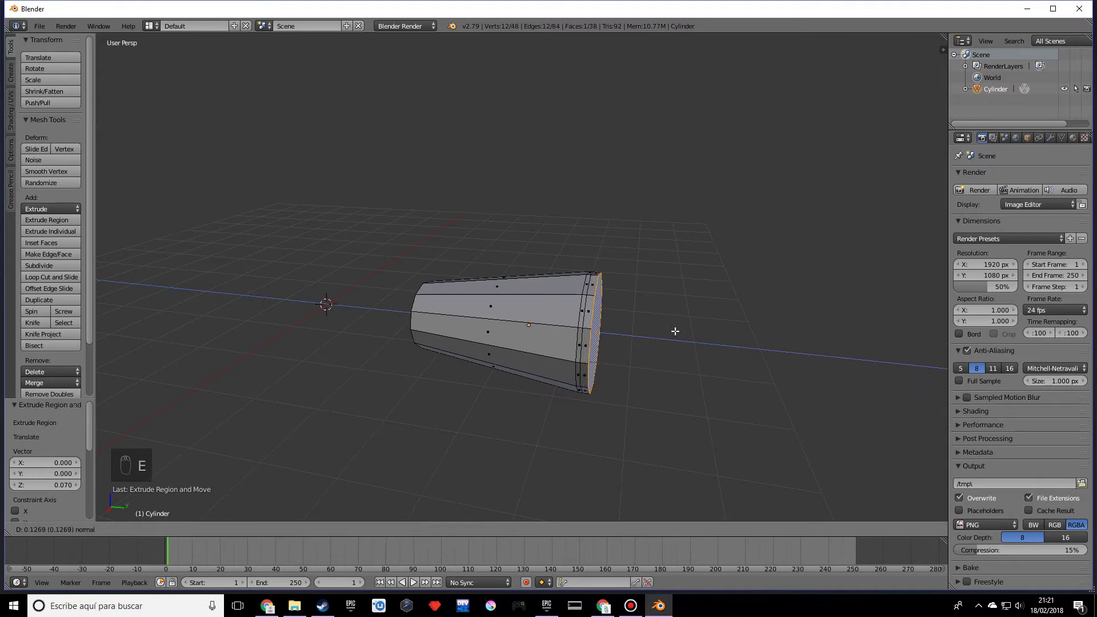
click(675, 331)
key(s)
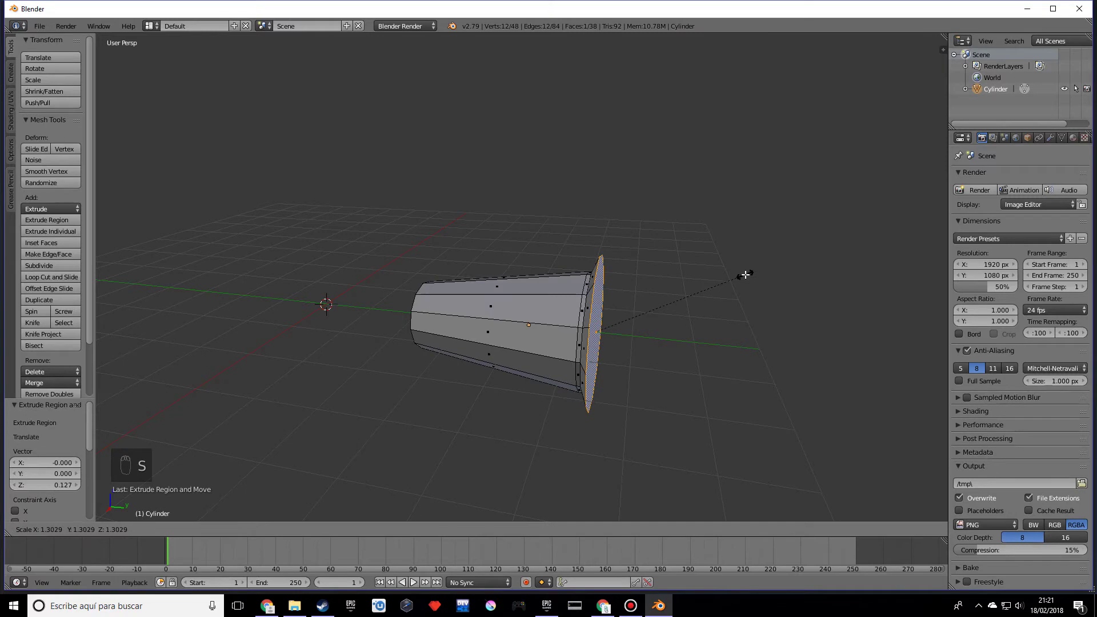
click(748, 273)
- Extrude the flange slightly to give the rim thickness, and inset its end face twice
key(e)
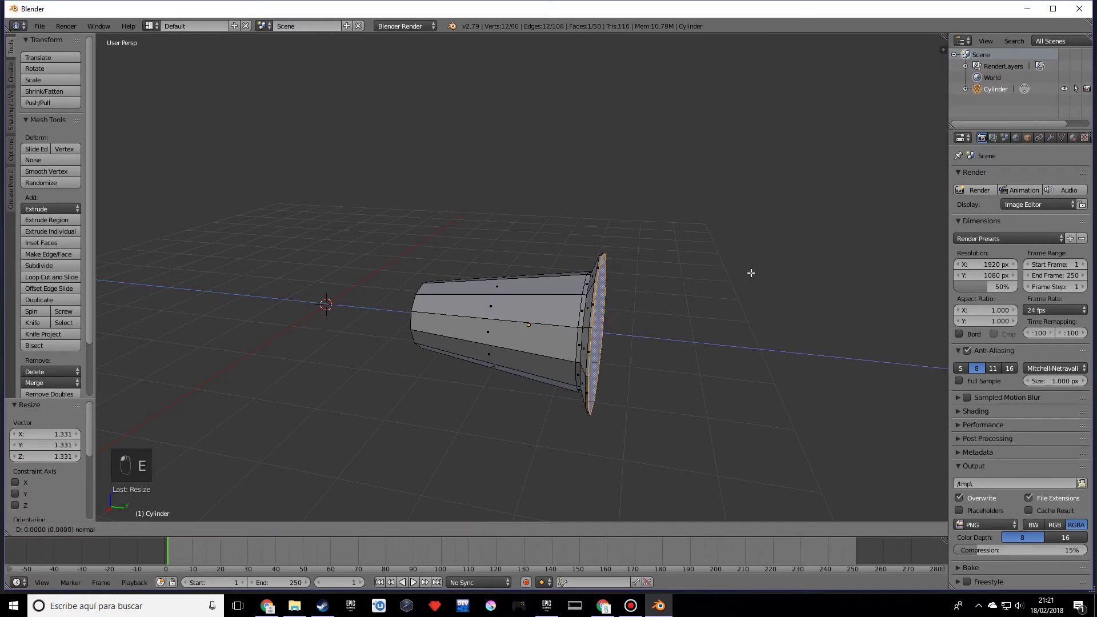
click(754, 272)
middle_drag(757, 272, 686, 325)
key(i)
click(710, 341)
key(i)
click(773, 319)
- Hollow the flared end by moving the inner face about -3.471 along Y, shrinking it and shifting it back about 0.257
middle_drag(545, 342, 594, 372)
drag(595, 372, 441, 314)
middle_drag(747, 371, 799, 347)
key(s)
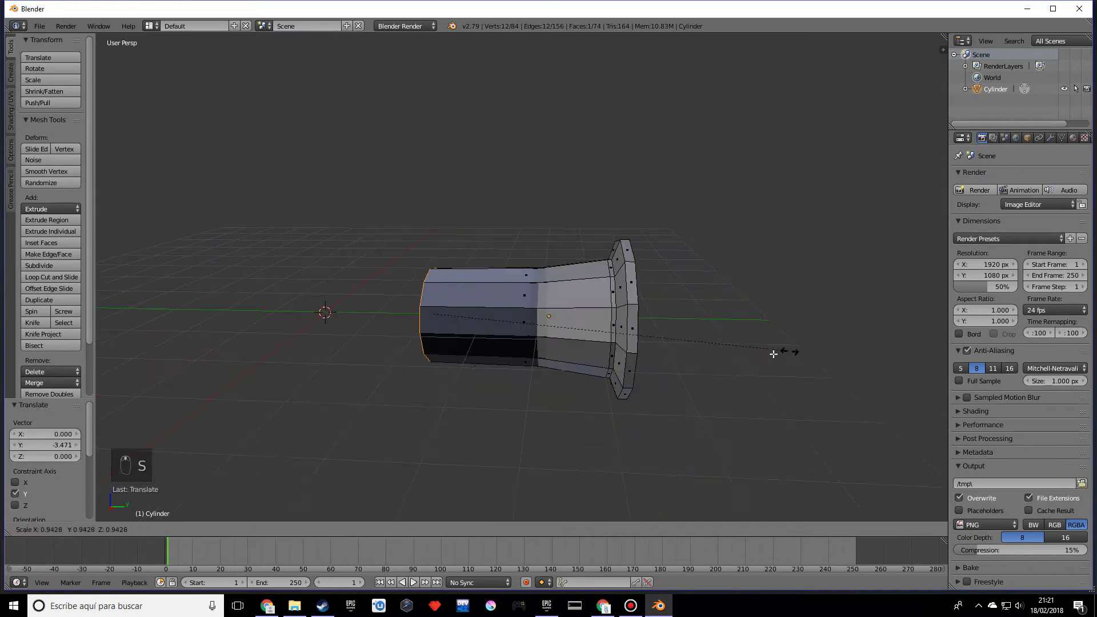
click(573, 354)
drag(472, 316, 487, 319)
- Extrude the narrow end face in place, scale it to about 1.22 and shift it about -0.066 along Y
middle_drag(487, 319, 709, 384)
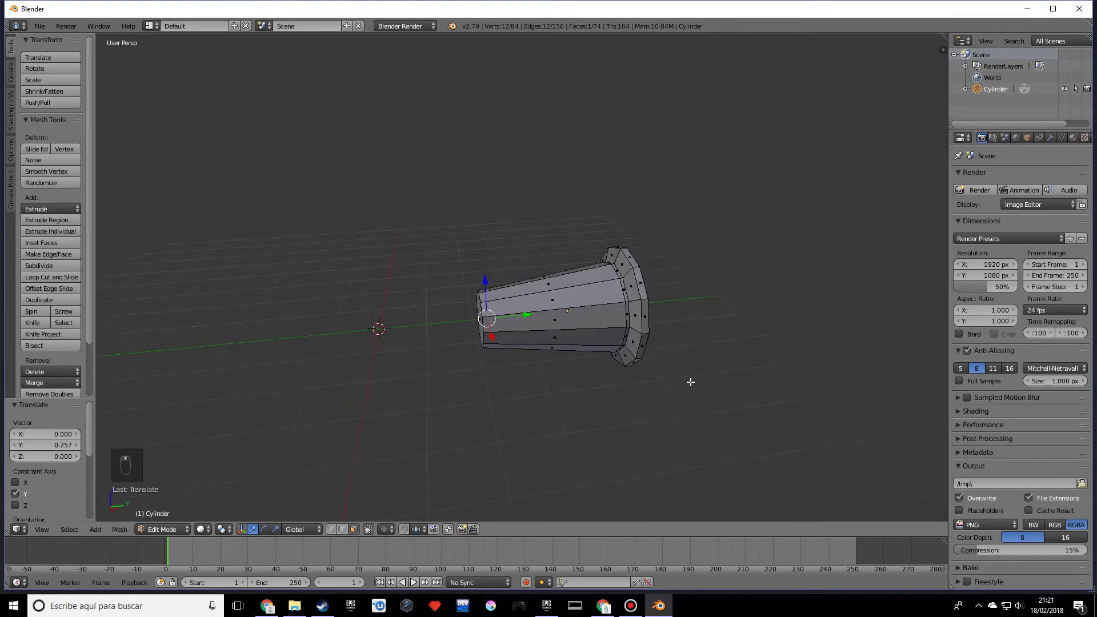
middle_drag(618, 378, 503, 318)
right_click(502, 317)
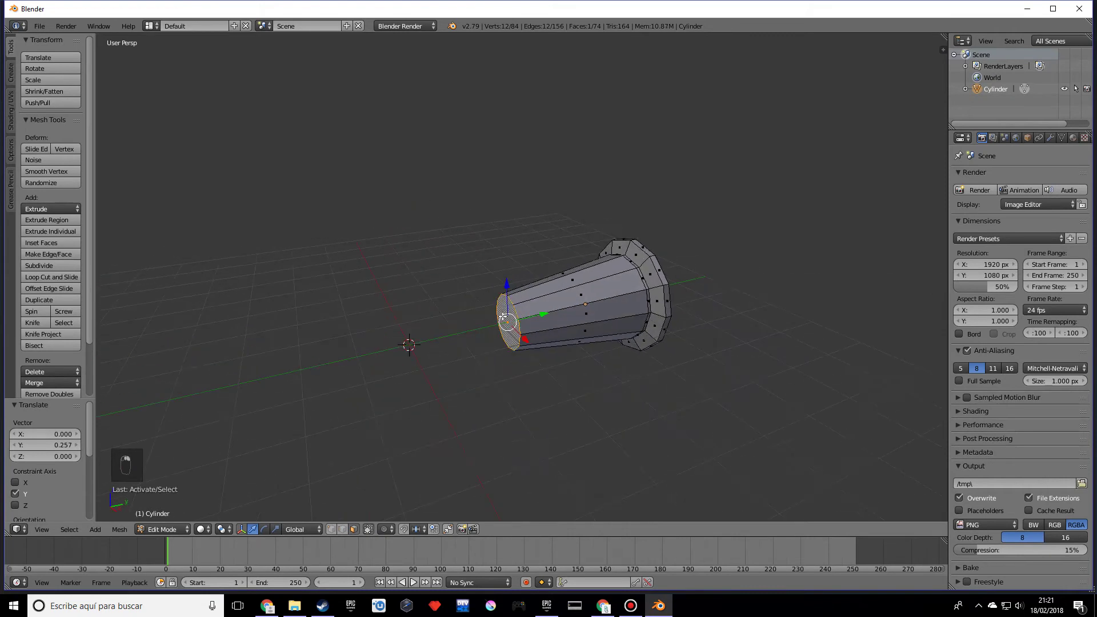
middle_drag(600, 365, 579, 370)
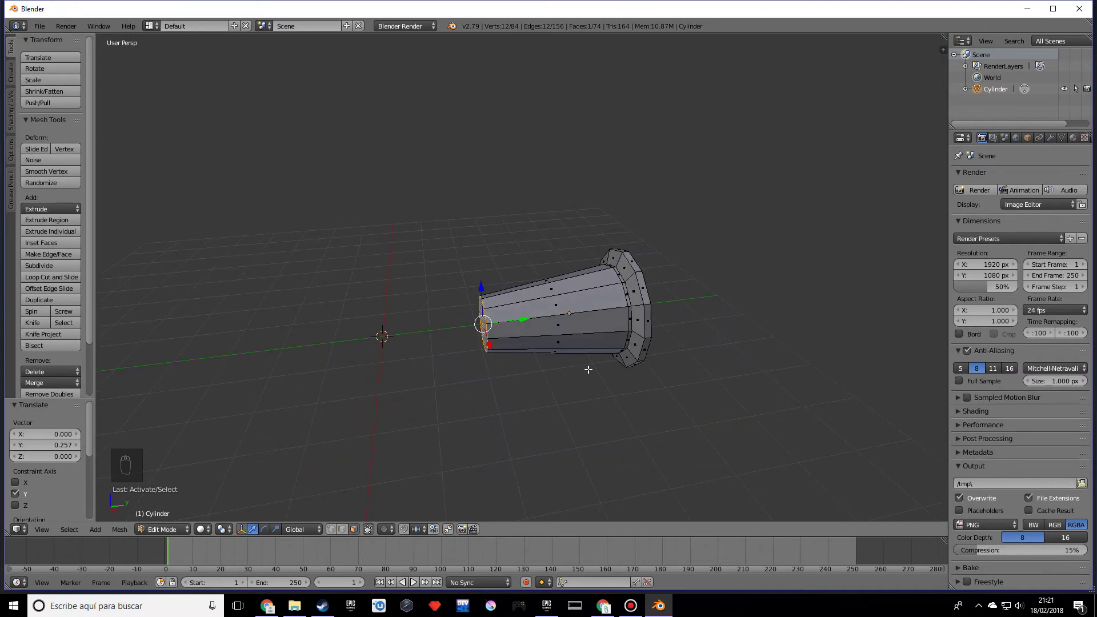
key(e)
key(s)
click(686, 325)
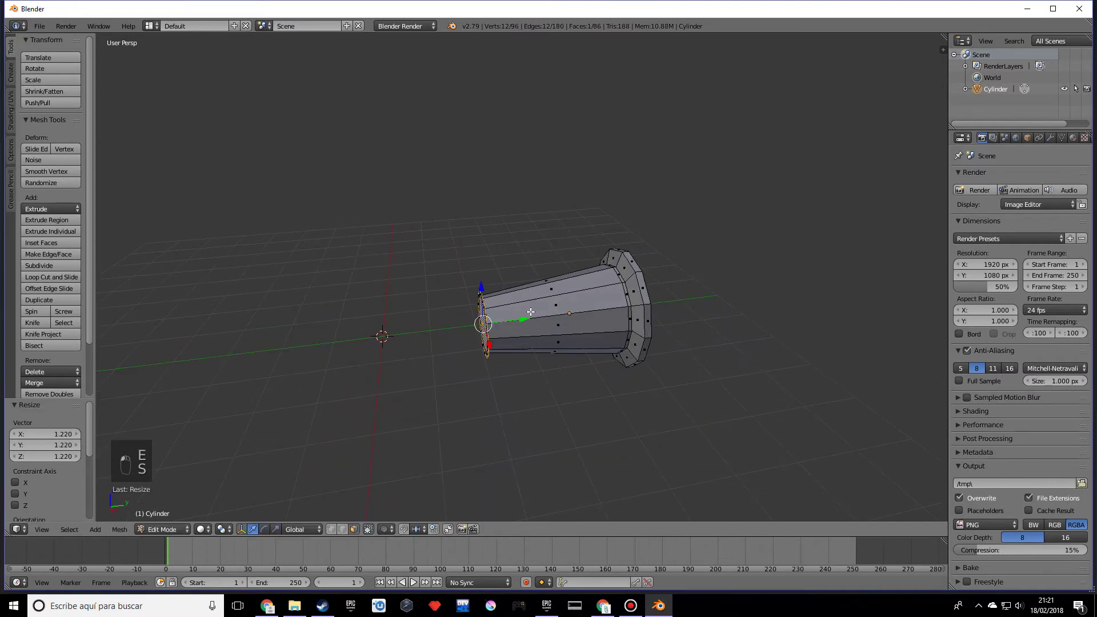
drag(523, 321, 567, 355)
- Extrude the narrow end face about 3.837 backward to form a straight tube section
middle_drag(567, 356, 562, 355)
key(e)
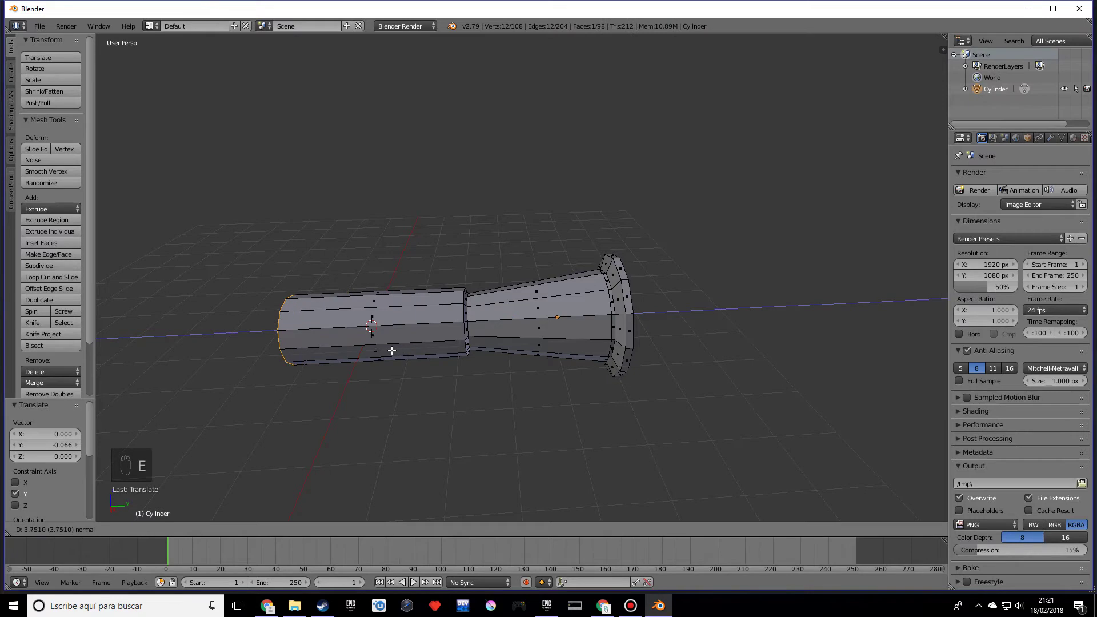
click(391, 350)
- Extrude the tube's rear face about 0.924 and scale it to about 1.364 for a widening transition
middle_drag(392, 351, 542, 328)
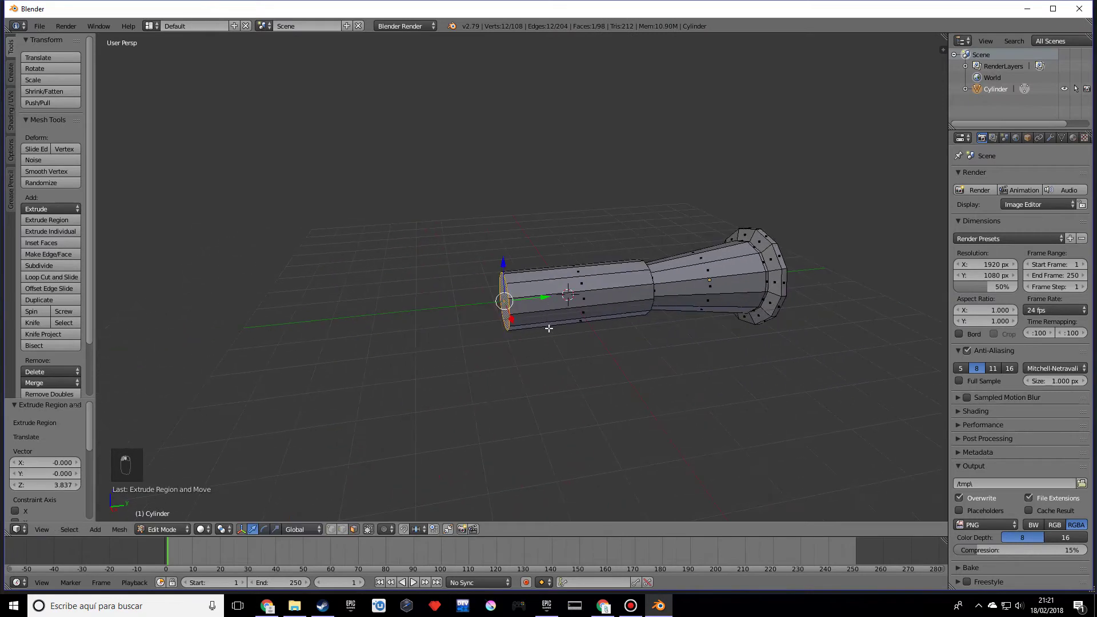
key(e)
click(589, 317)
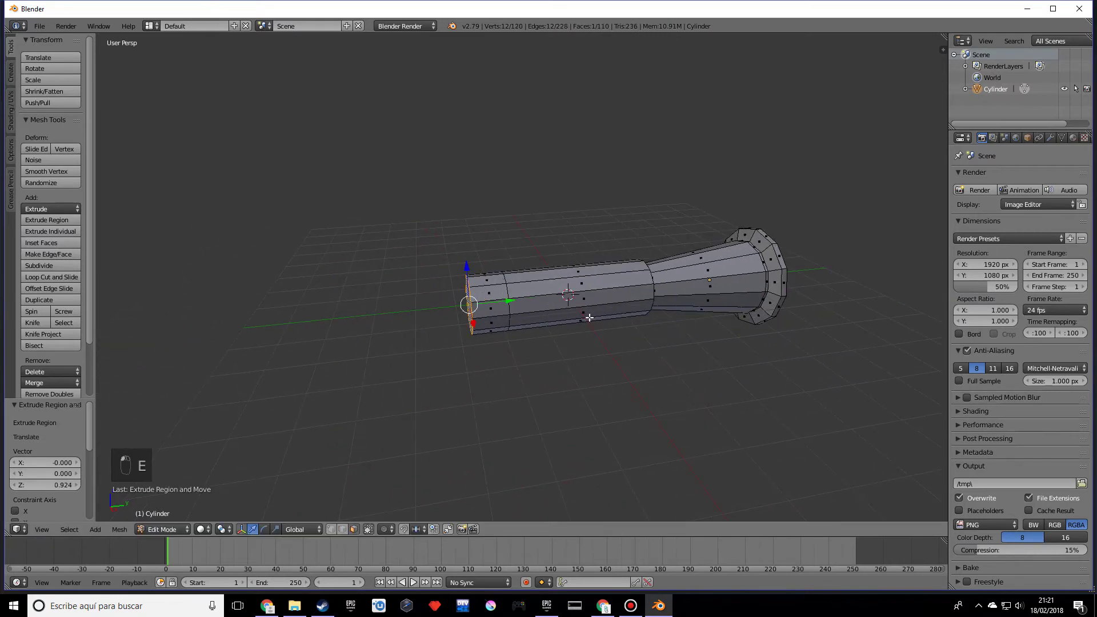
key(KP_1)
key(KP_3)
key(KP_5)
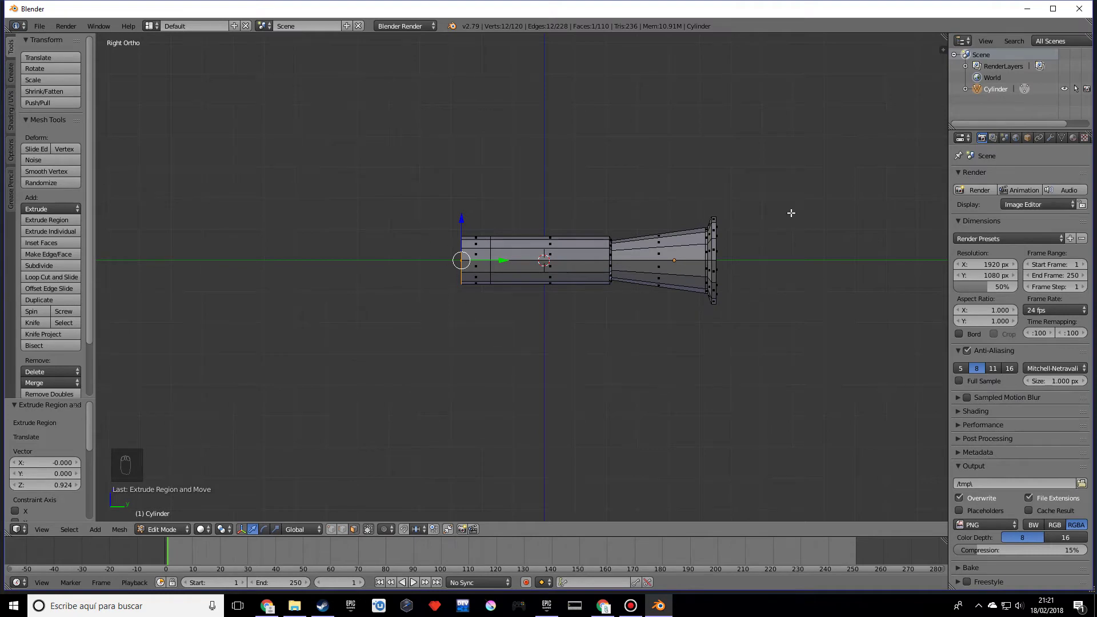
key(s)
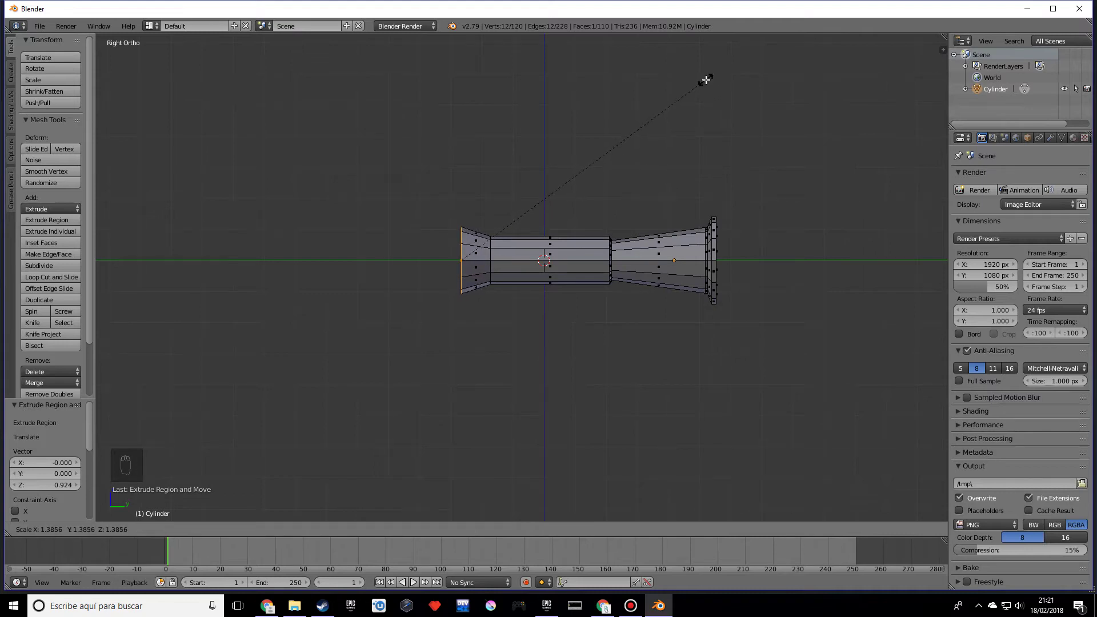
click(698, 81)
- Extrude the widened rear face about 5.108 to form a long, thicker rear section
middle_drag(587, 268, 592, 306)
scroll(592, 306, up, 2)
key(e)
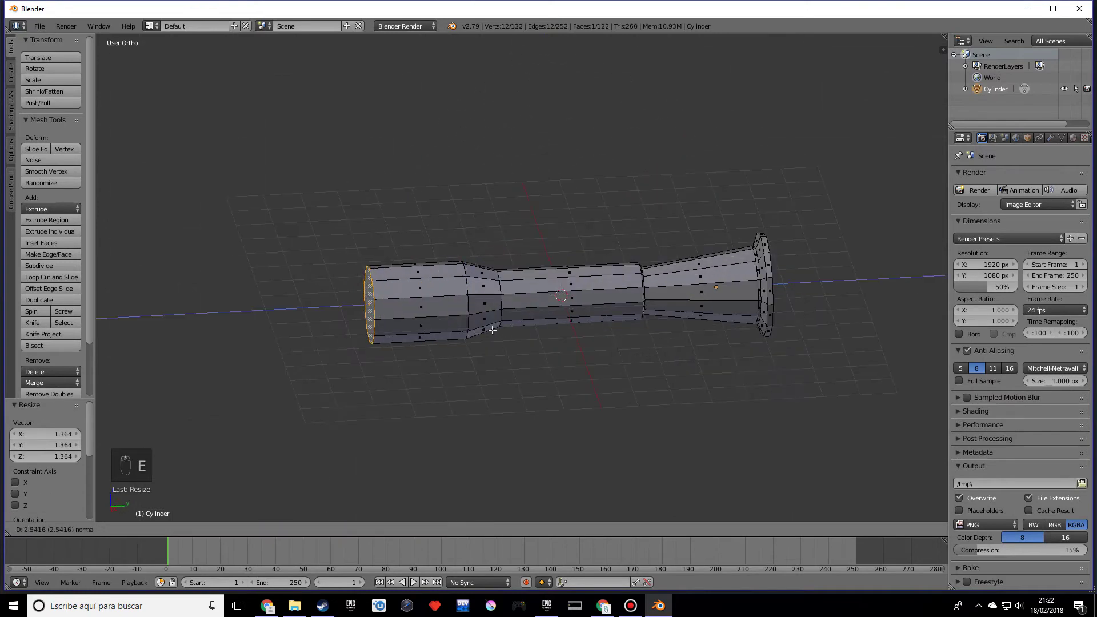
click(409, 336)
- Extrude the rear face about 0.258 and scale it to about 0.877 for a tapered edge
key(e)
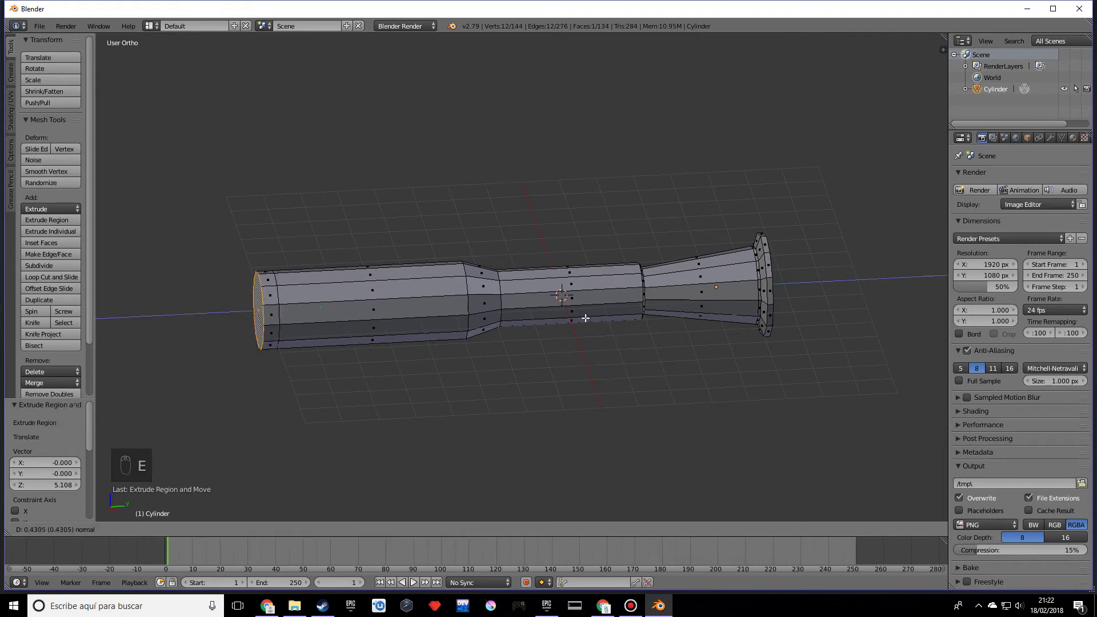
click(593, 320)
key(s)
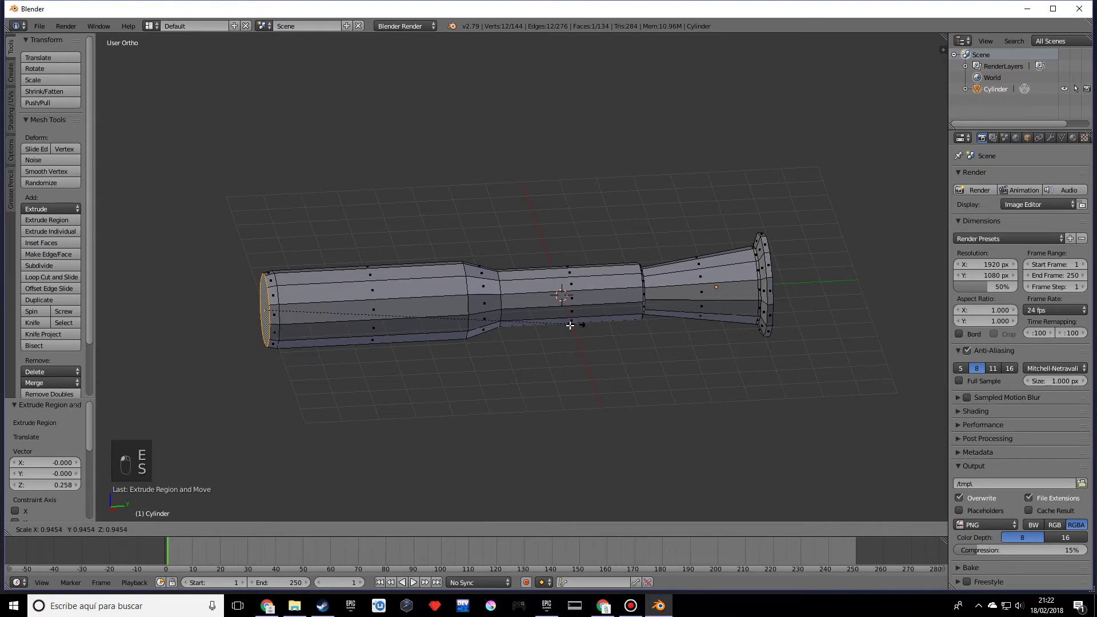
click(549, 326)
scroll(474, 341, down, 2)
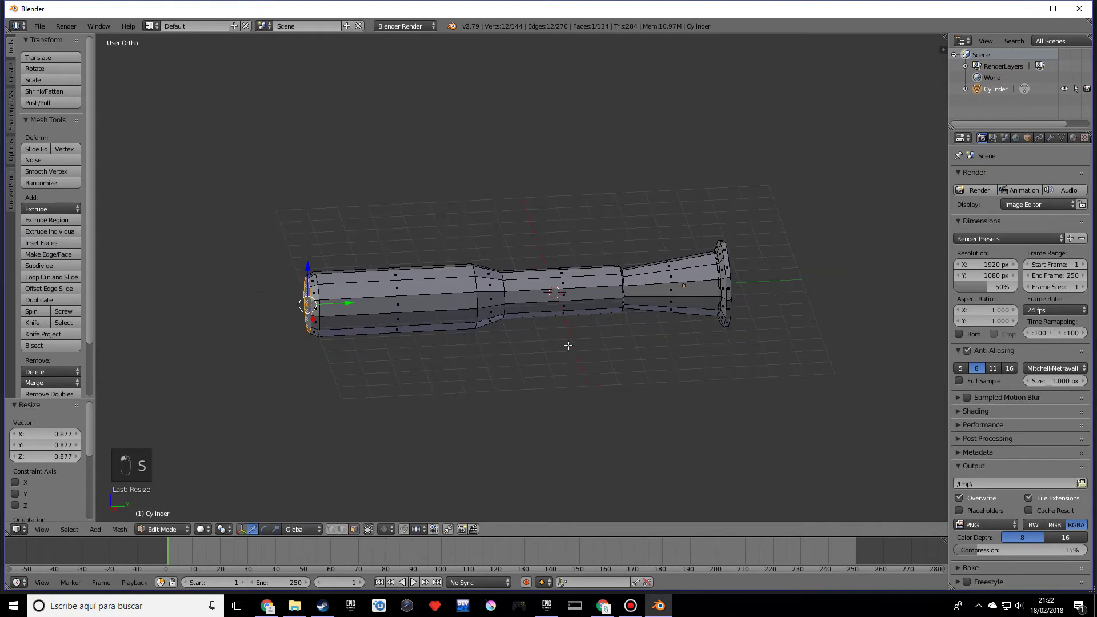
- Select the whole mesh, move it along positive Y and scale it to about 0.67
key(a)
key(a)
key(a)
scroll(573, 345, down, 2)
drag(612, 285, 788, 284)
key(s)
click(827, 327)
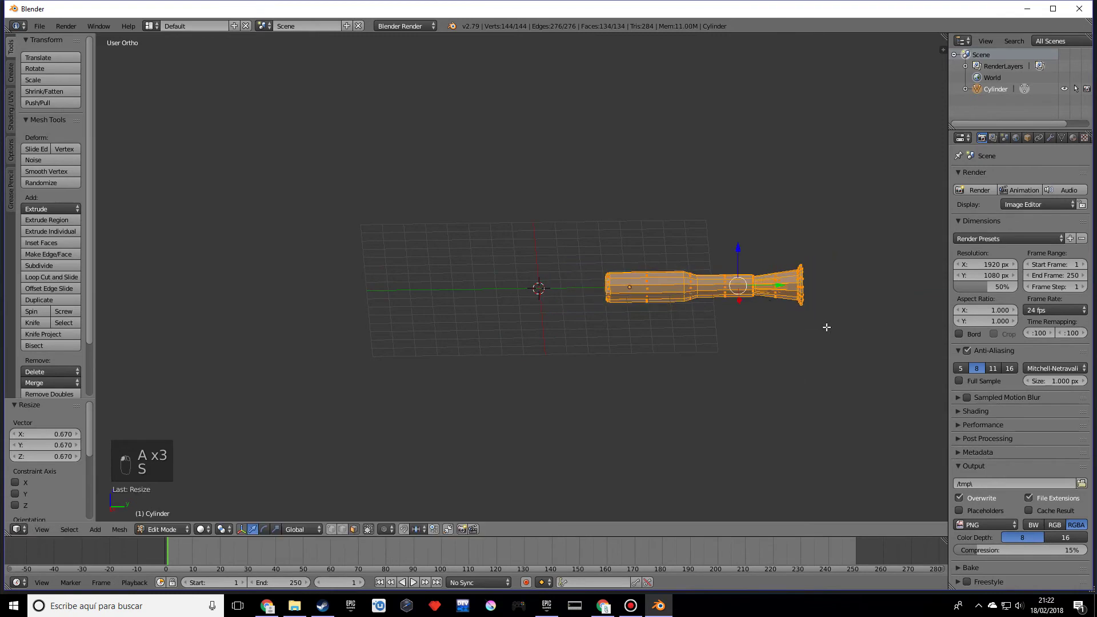
- Move the whole mesh about -2.683 along Y, back toward the scene origin
scroll(772, 317, up, 3)
shift+middle_drag(710, 301, 504, 301)
drag(729, 292, 728, 291)
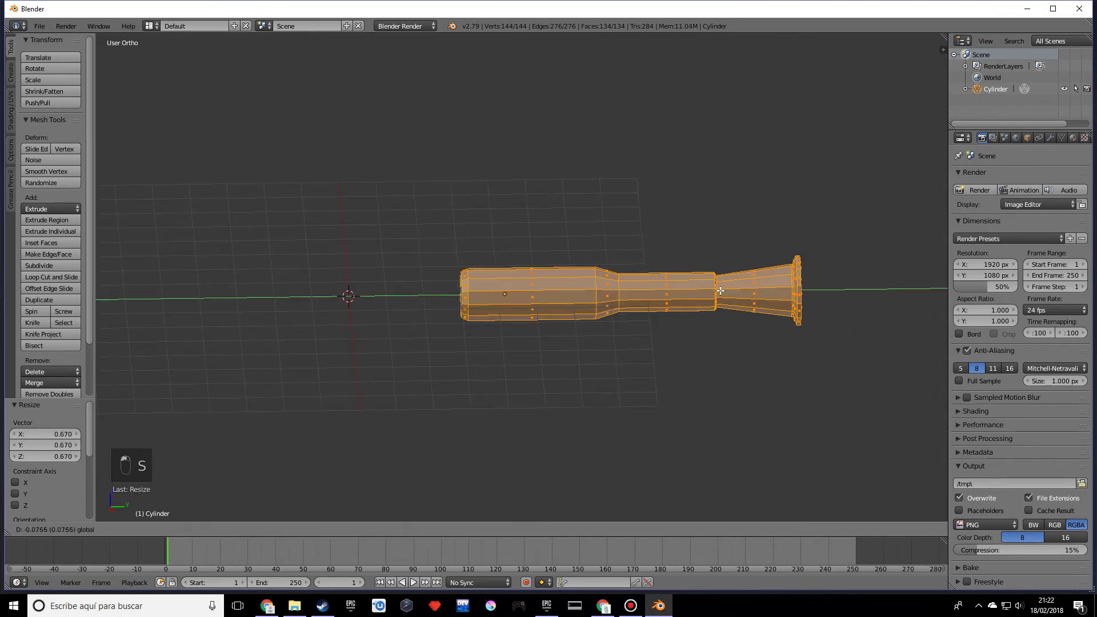
click(631, 295)
- Select the rear end face of the tube
middle_drag(631, 295, 500, 325)
right_click(393, 292)
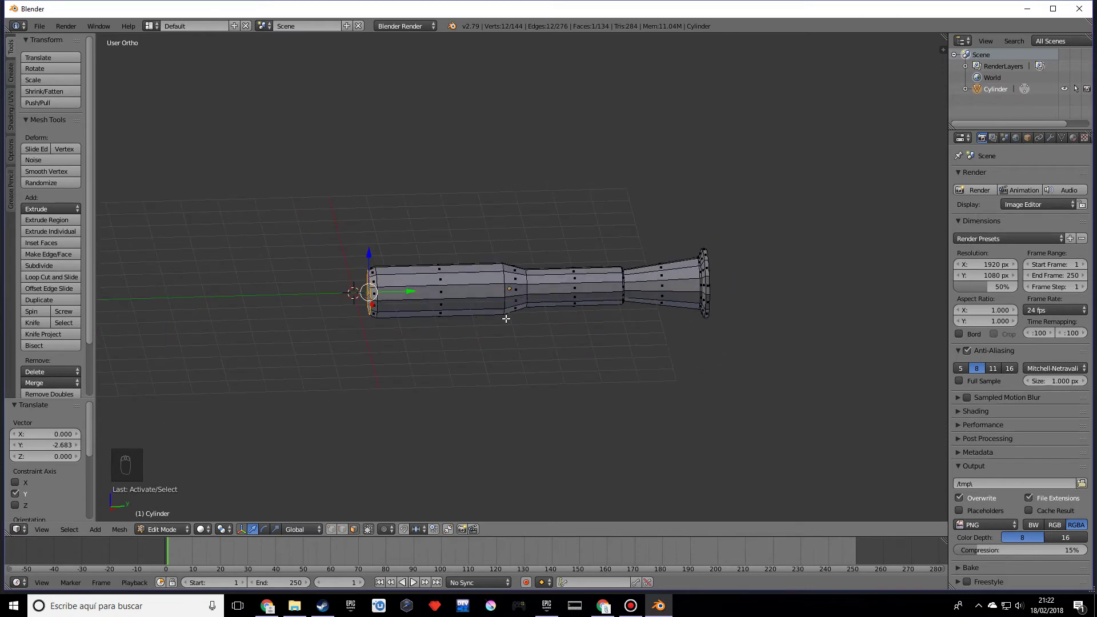
key(e)
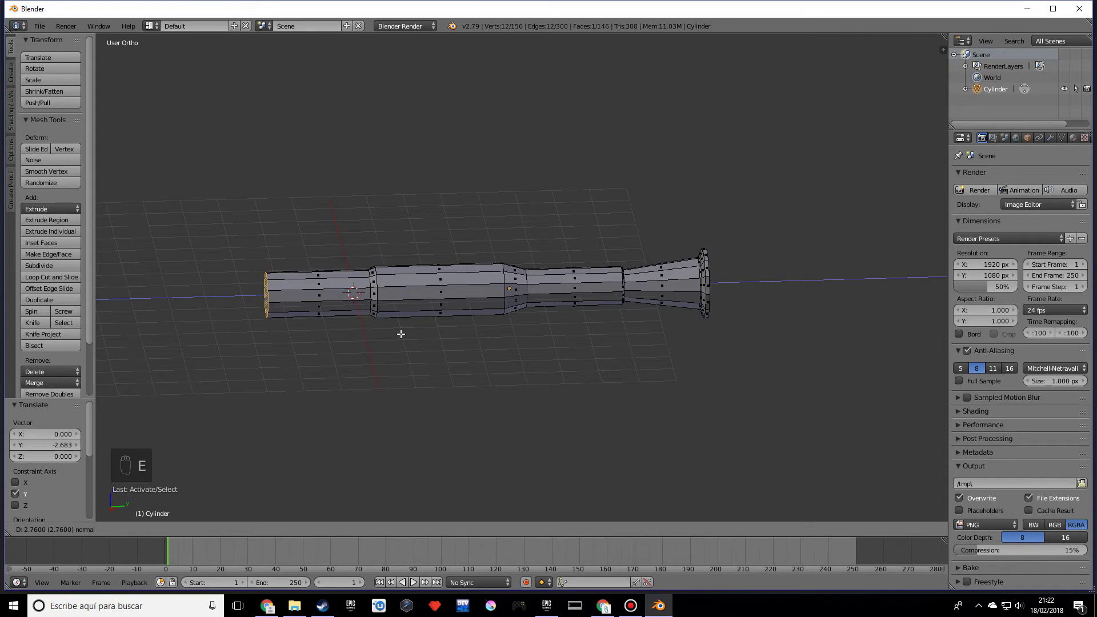
click(401, 334)
key(ctrl+z)
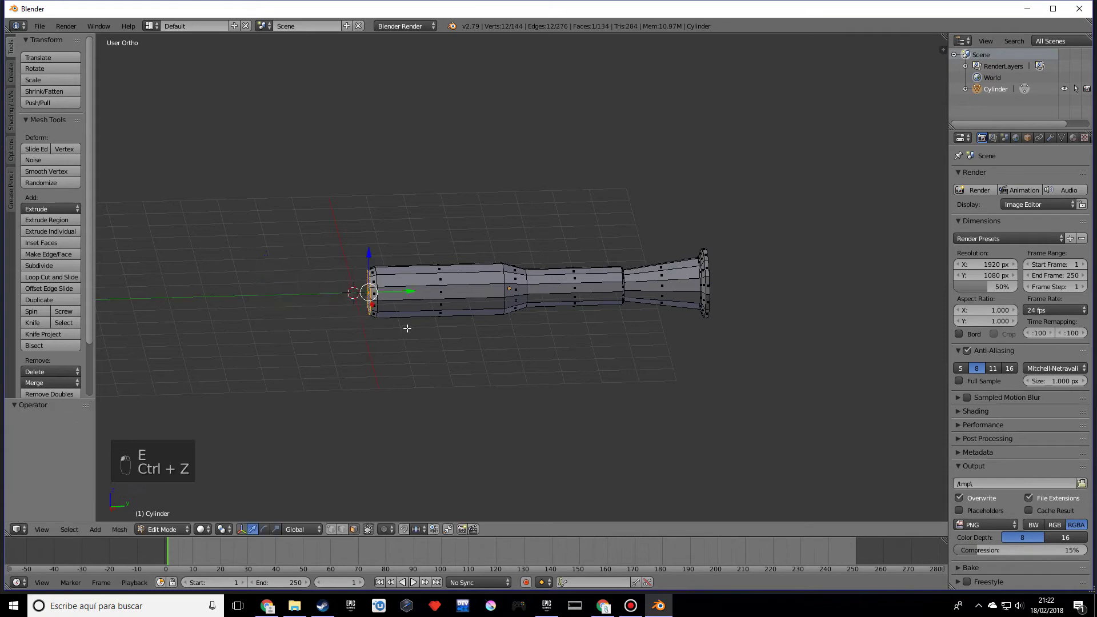
- Scale the rear end face to about 1.075
middle_drag(402, 329, 446, 329)
scroll(451, 329, up, 5)
key(s)
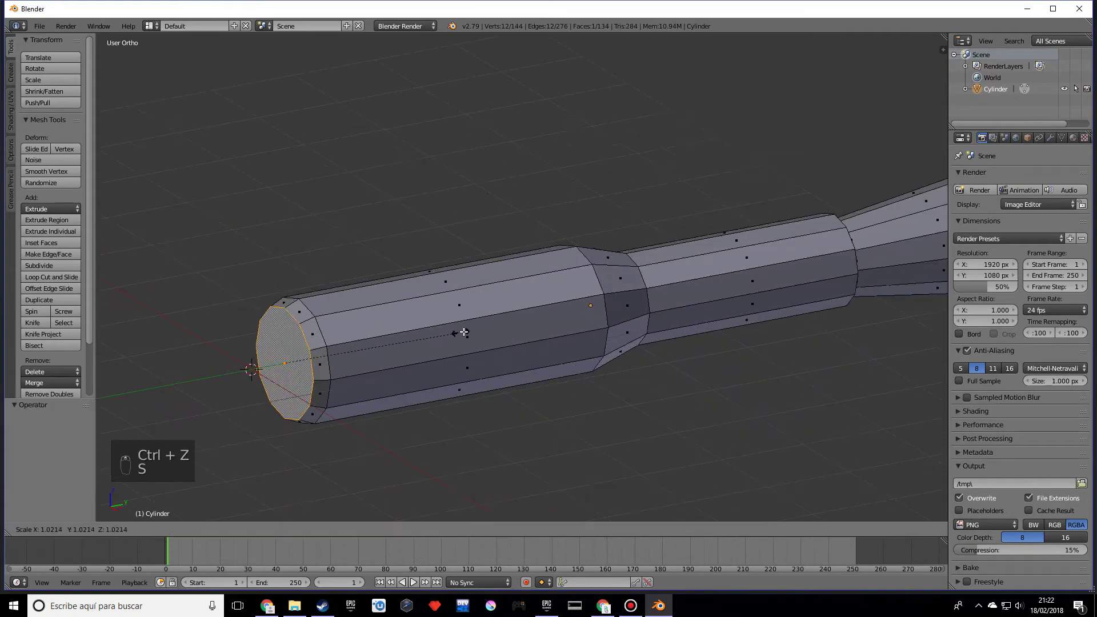
click(469, 329)
middle_drag(504, 362, 469, 341)
scroll(460, 342, down, 2)
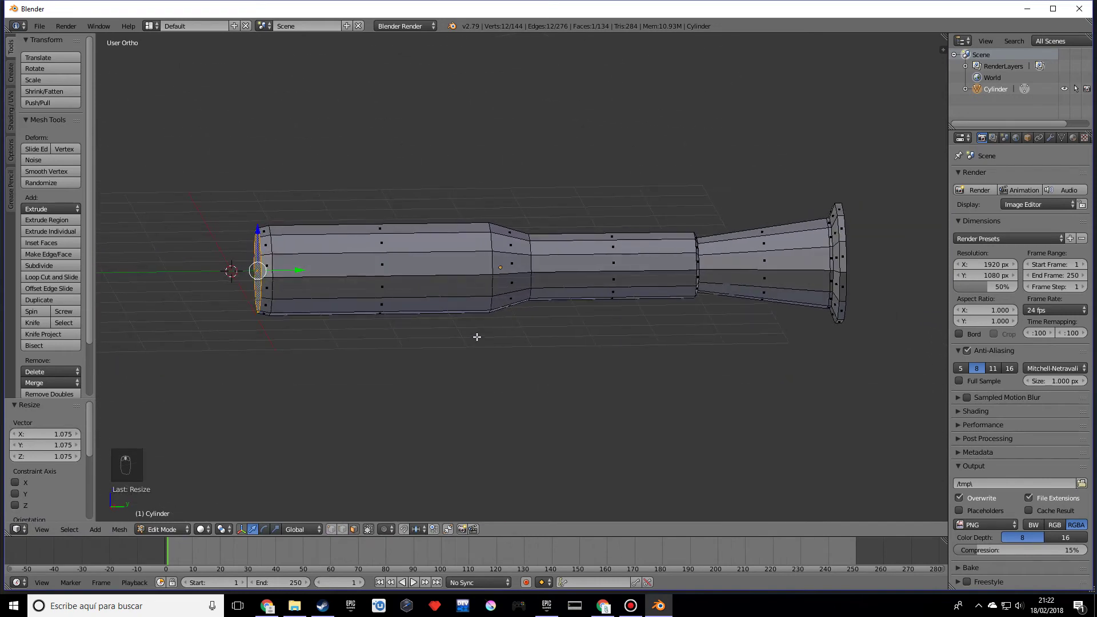
- Extrude the rear face about 2.257 to add another straight section to the tube
key(e)
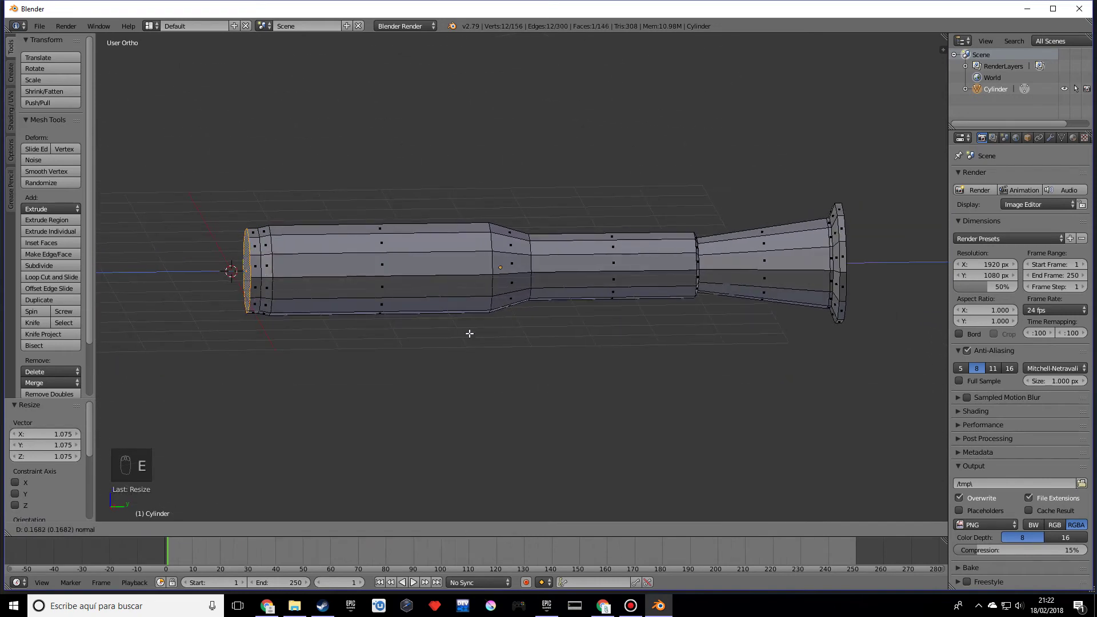
click(331, 330)
middle_drag(332, 330, 362, 333)
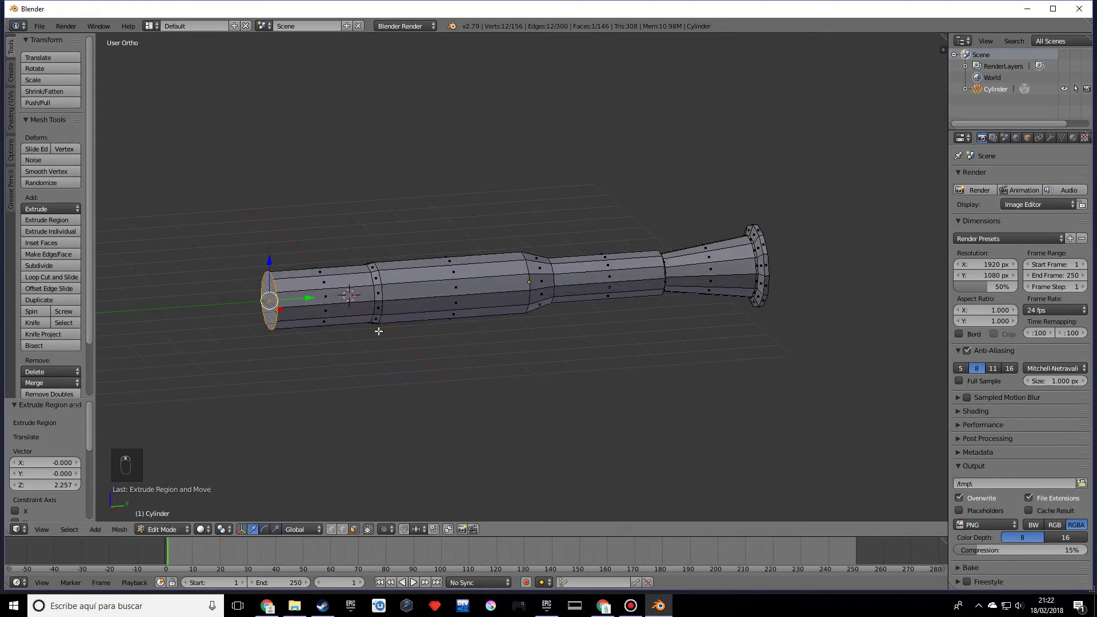
- Extrude the rear face about 0.315, scale it down slightly and move it about -0.214 along Y to form a taper
key(e)
click(363, 335)
key(s)
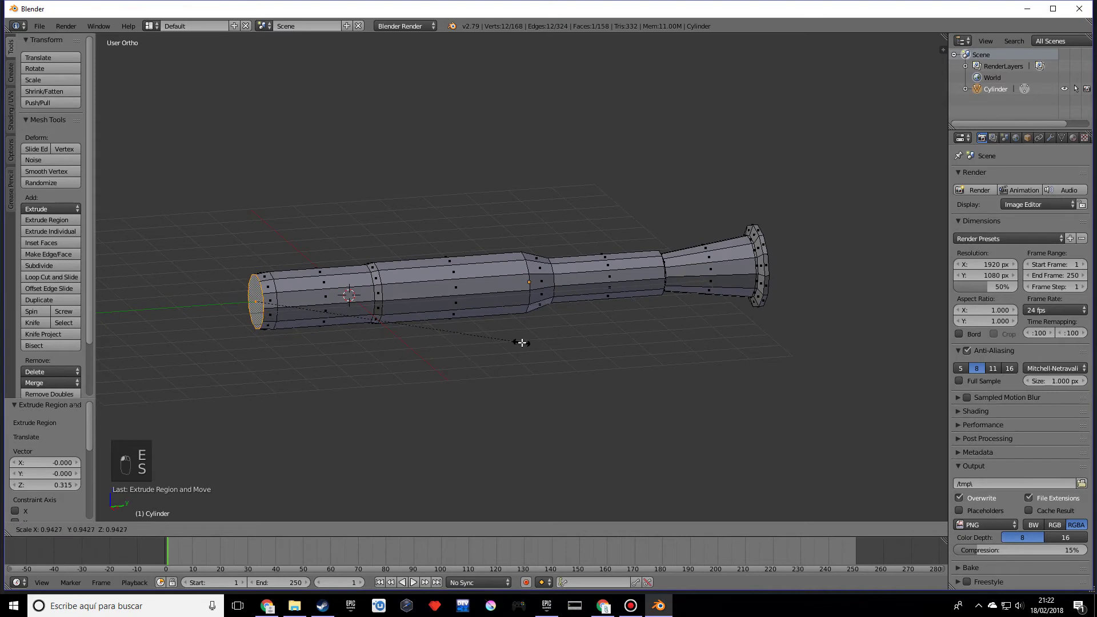
click(521, 343)
drag(299, 299, 286, 300)
key(s)
click(325, 300)
scroll(372, 329, down, 1)
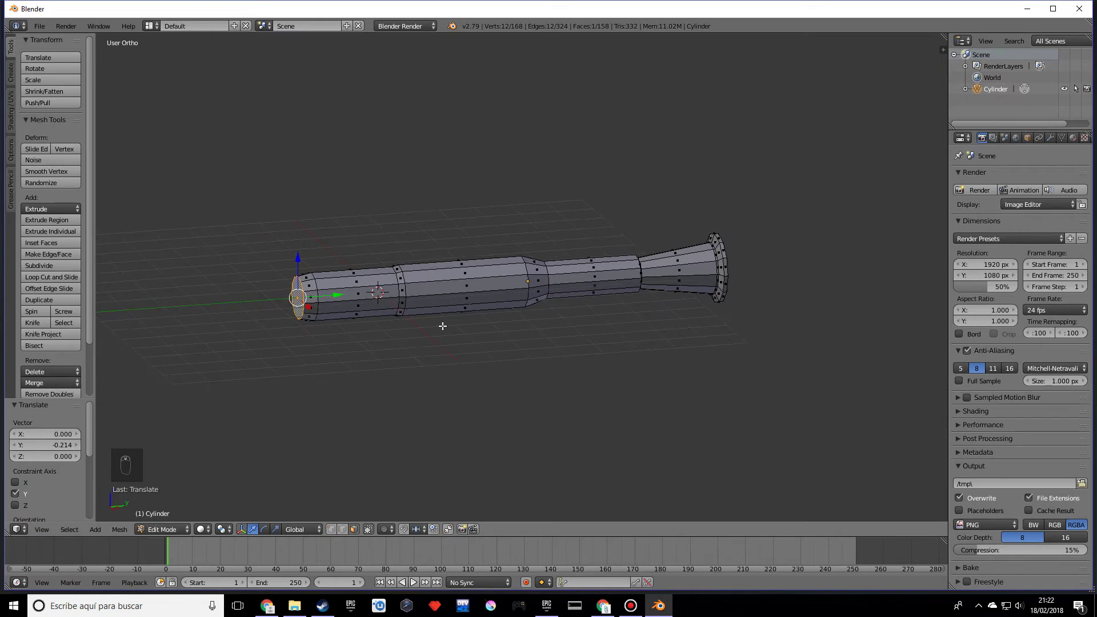
- Extrude the narrowed rear face about 5.995 into a long rear tube
scroll(440, 326, down, 1)
middle_drag(443, 325, 477, 308)
key(e)
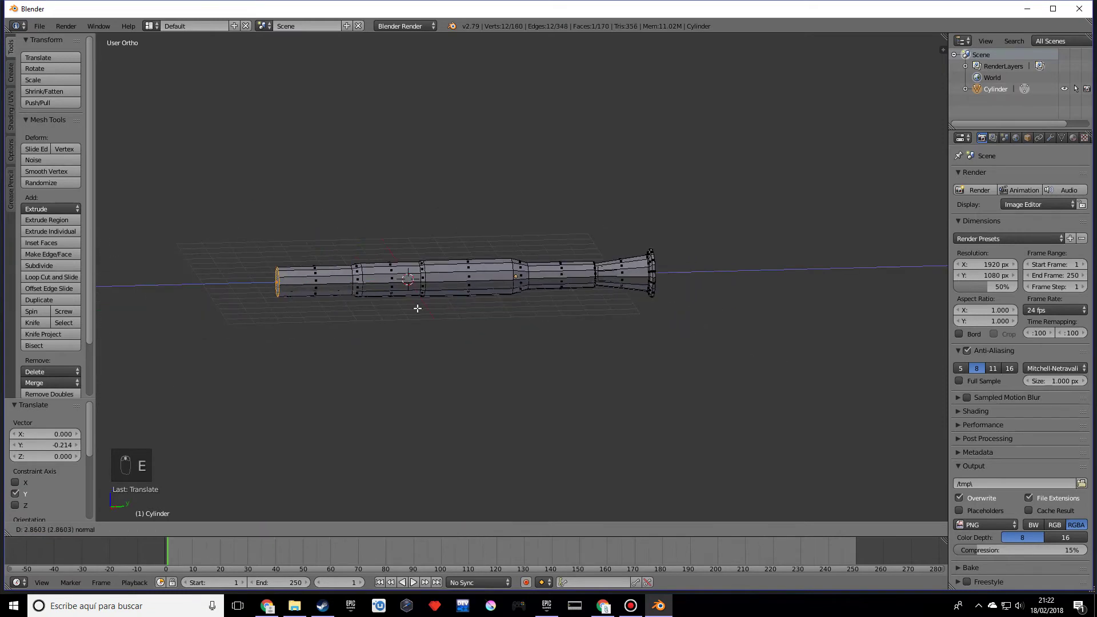
click(345, 312)
- Inset the rear end face, inset it again with zero thickness, and push the inner face about 7.858 along Y to hollow the rear tube
middle_drag(347, 312, 516, 313)
scroll(542, 315, up, 2)
key(i)
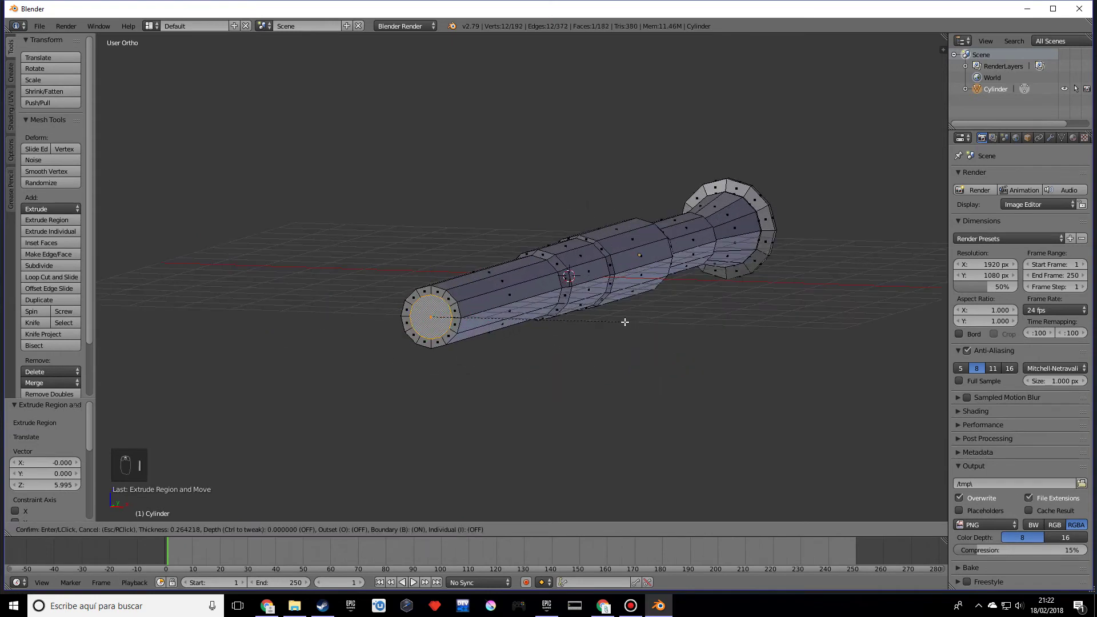
click(630, 321)
key(i)
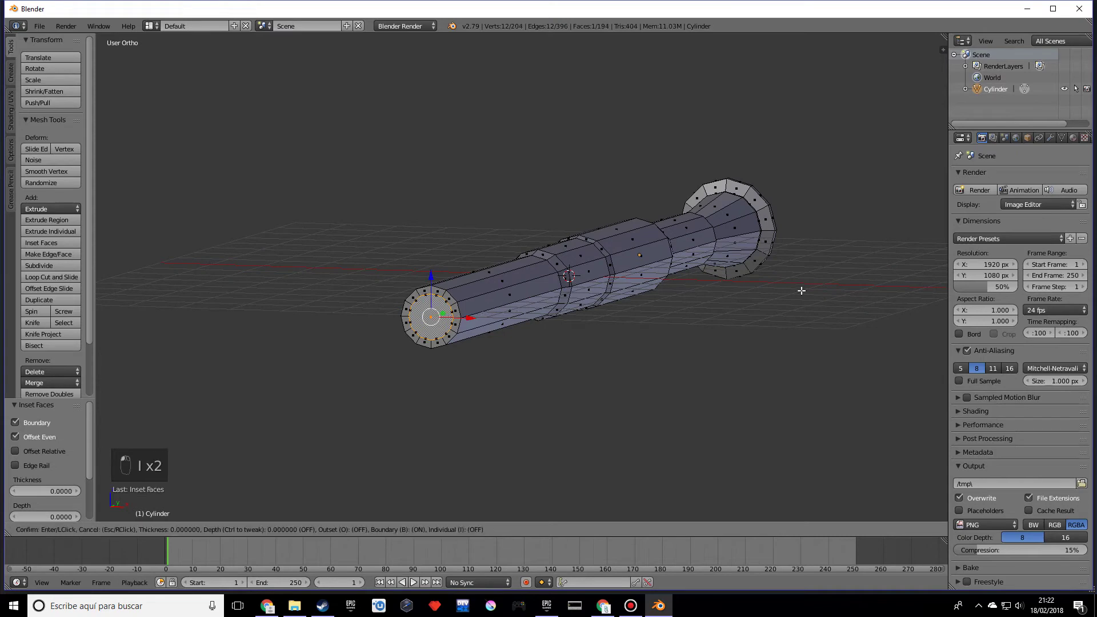
click(800, 291)
middle_drag(538, 347, 528, 350)
drag(402, 330, 557, 286)
middle_drag(558, 303, 450, 307)
- Add a loop cut around the section behind the thick part and slide it close to that section's front edge
scroll(450, 307, up, 3)
shift+middle_drag(330, 302, 566, 350)
scroll(565, 350, up, 2)
middle_drag(491, 356, 485, 358)
key(ctrl+r)
click(306, 361)
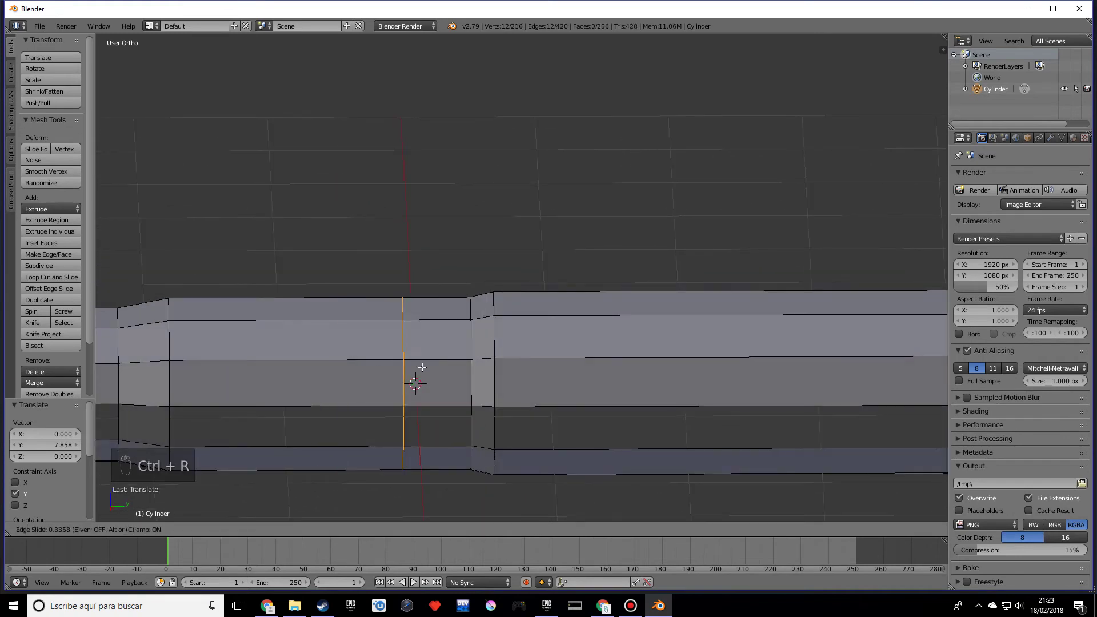
click(453, 360)
- Select the narrow ring of faces beside the new loop in face mode and inset it with zero thickness
click(353, 529)
alt+right_click(467, 358)
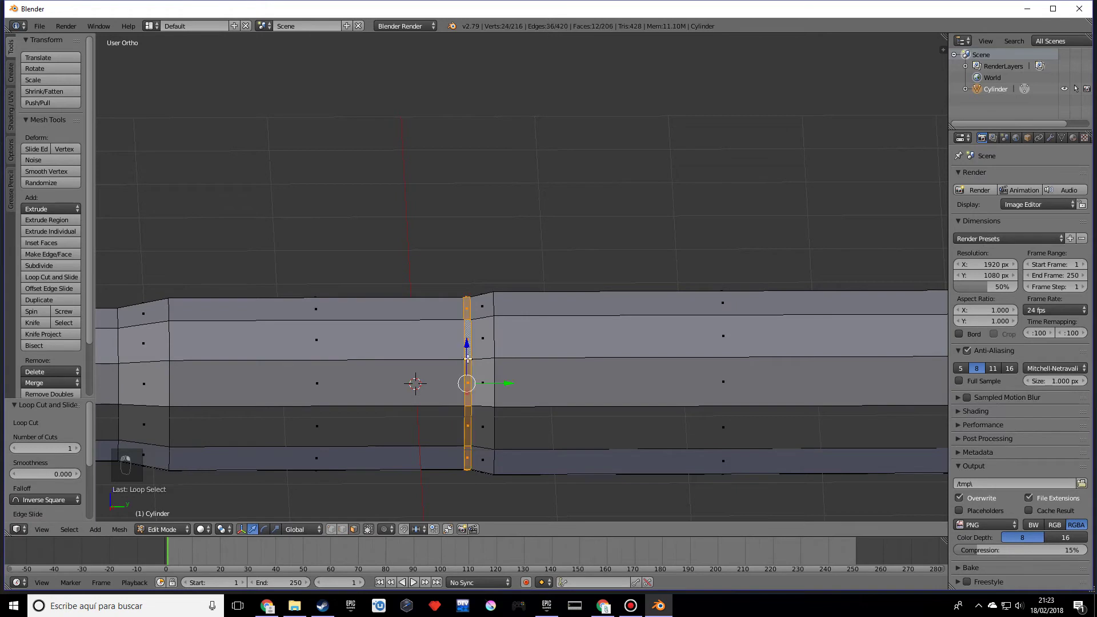
key(i)
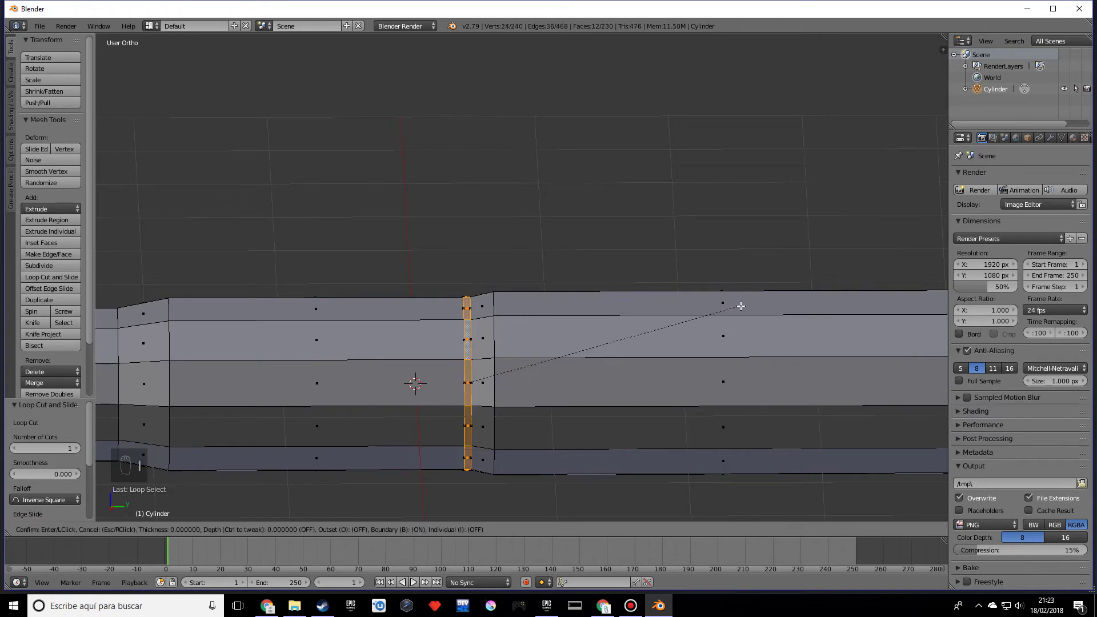
click(740, 305)
- Scale the narrow face ring to about 1.017 on X and Z, excluding Y
middle_drag(544, 365, 586, 353)
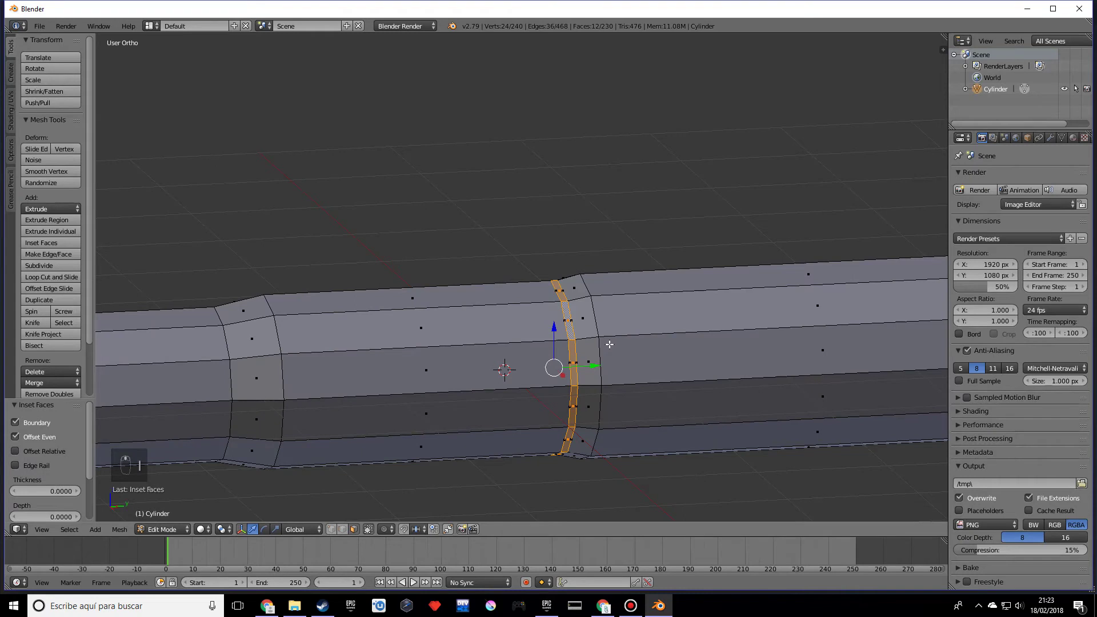
key(s)
key(shift+y)
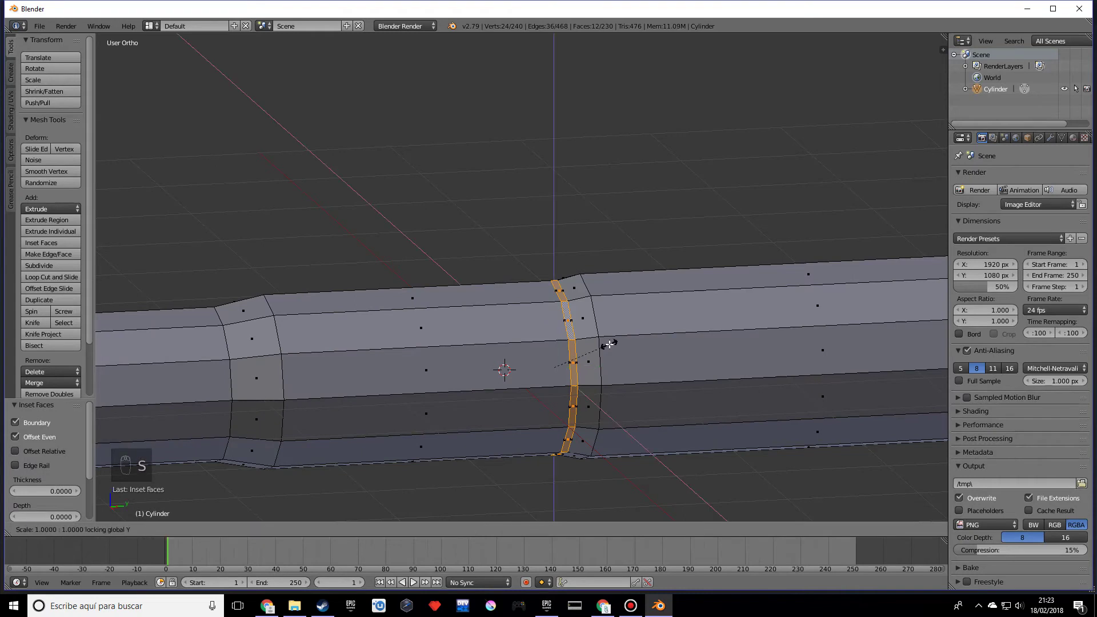
click(617, 340)
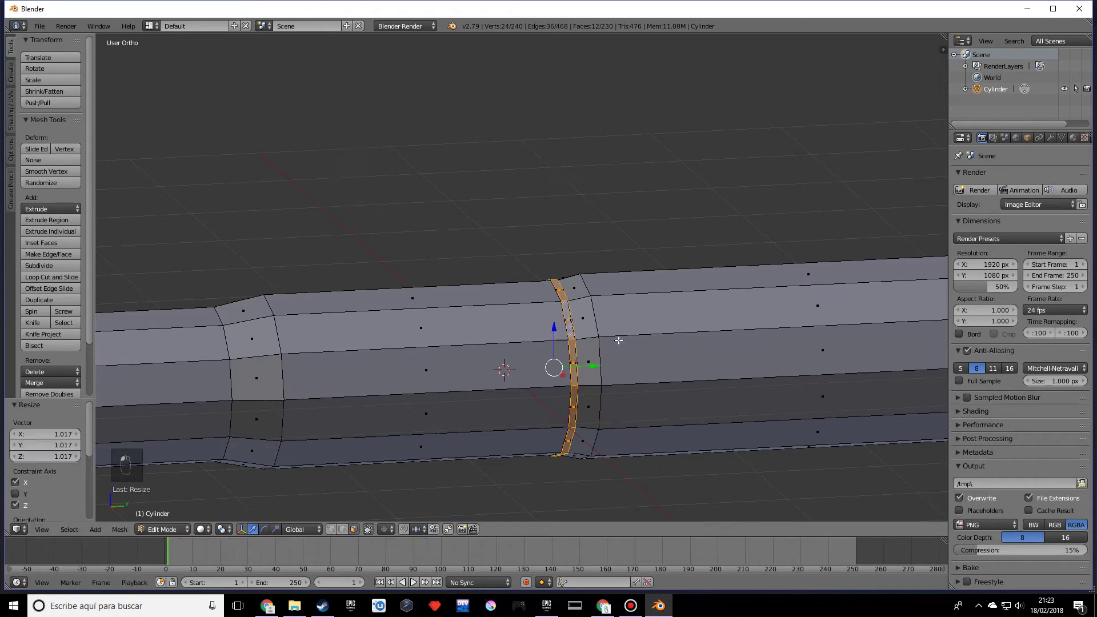
- Enlarge the narrow face ring a little more on X and Z, excluding Y, and return to Object Mode
key(Tab)
middle_drag(625, 340, 653, 336)
key(Tab)
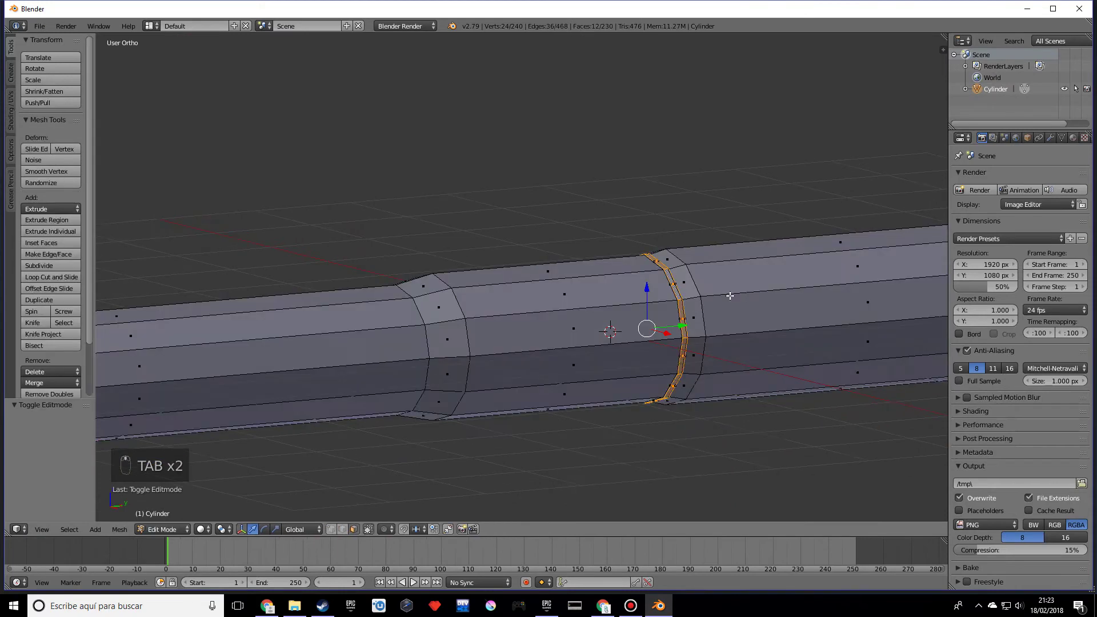
key(s)
key(shift+y)
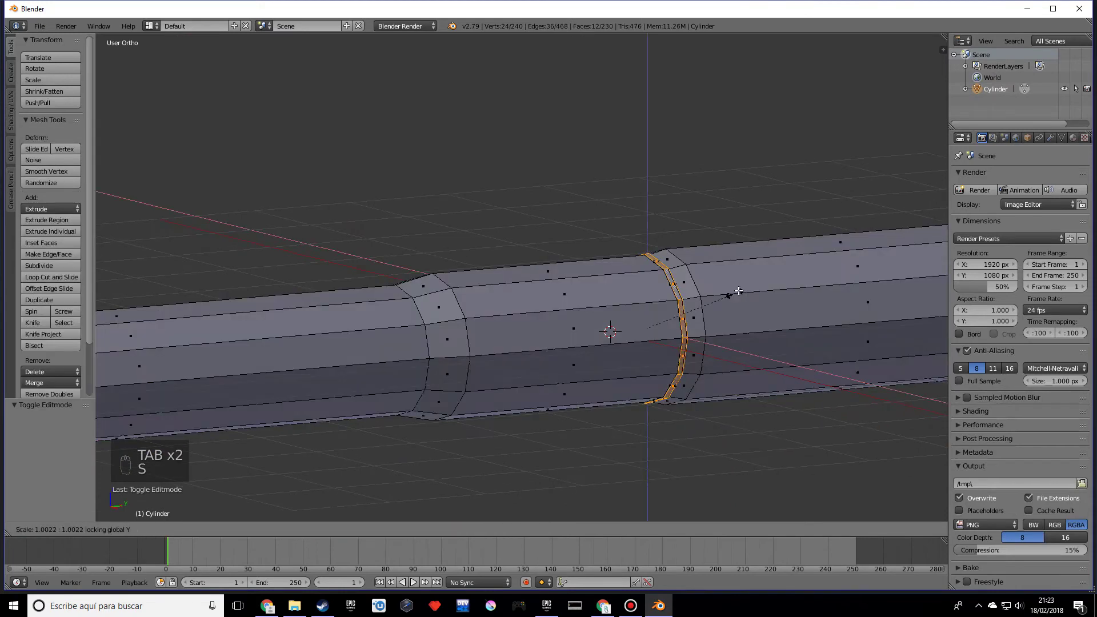
click(754, 284)
key(Tab)
middle_drag(755, 284, 728, 305)
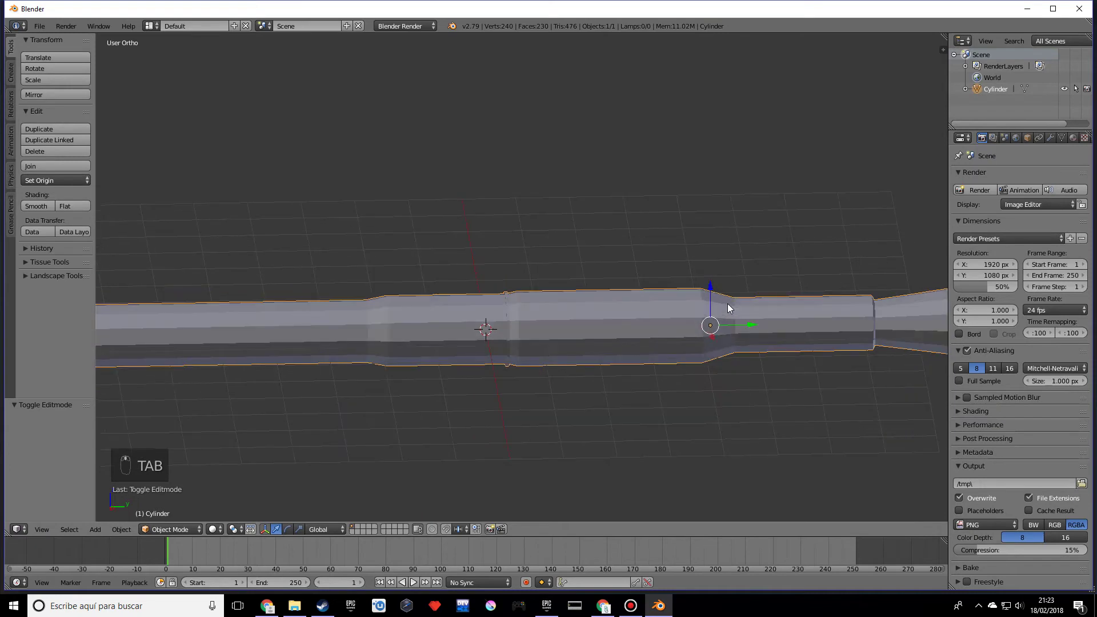
scroll(714, 315, down, 3)
middle_drag(717, 317, 578, 352)
scroll(578, 351, up, 5)
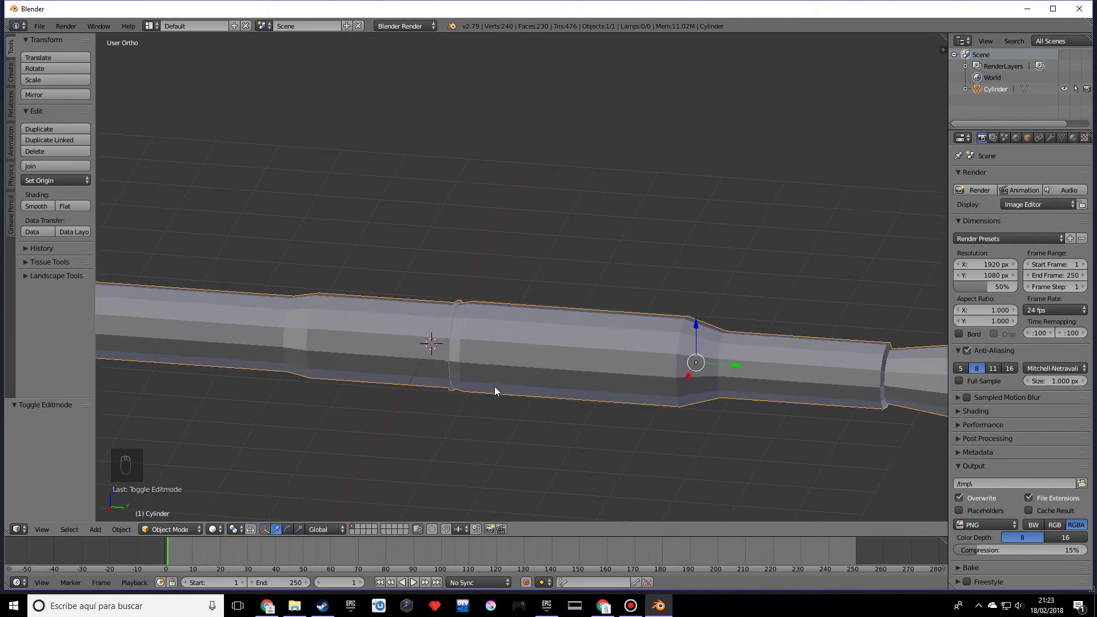
middle_drag(512, 334, 425, 406)
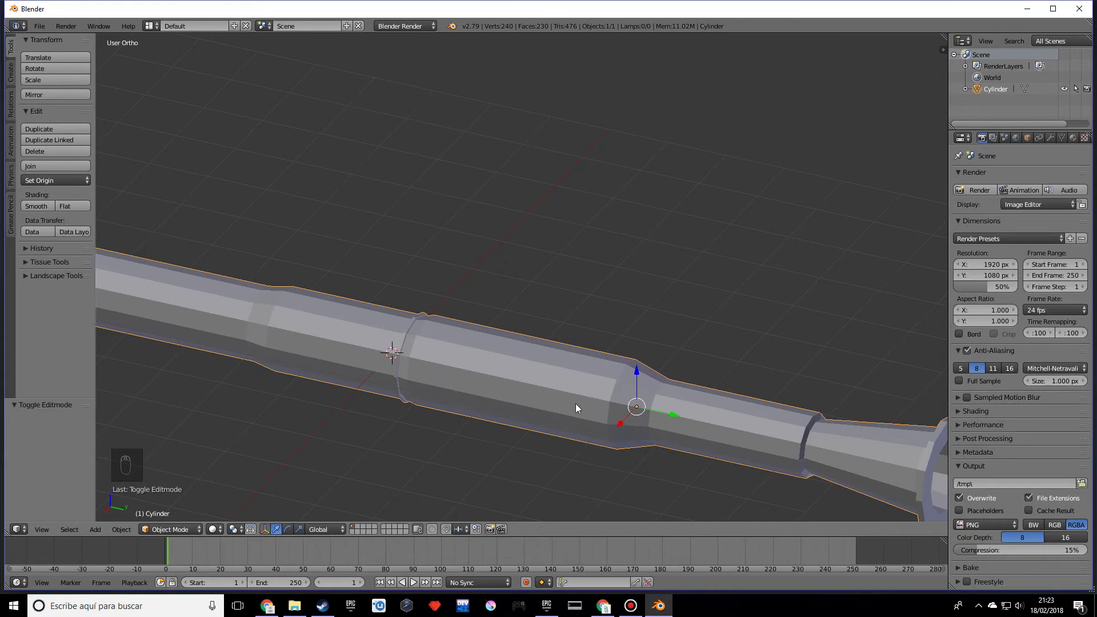
mouse_move(611, 350)
middle_down()
mouse_move(514, 400)
mouse_move(549, 399)
mouse_move(609, 352)
middle_up()
- Add a 12-vertex mesh cylinder at the 3D cursor and rotate it 90° about X
key(shift+a)
mouse_move(609, 353)
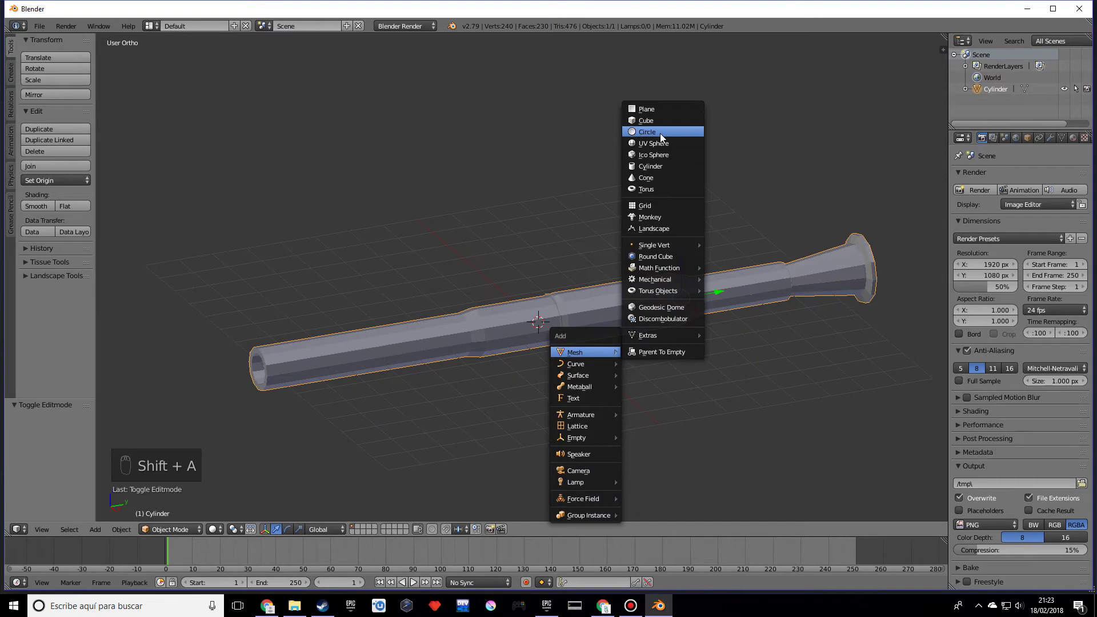
click(645, 166)
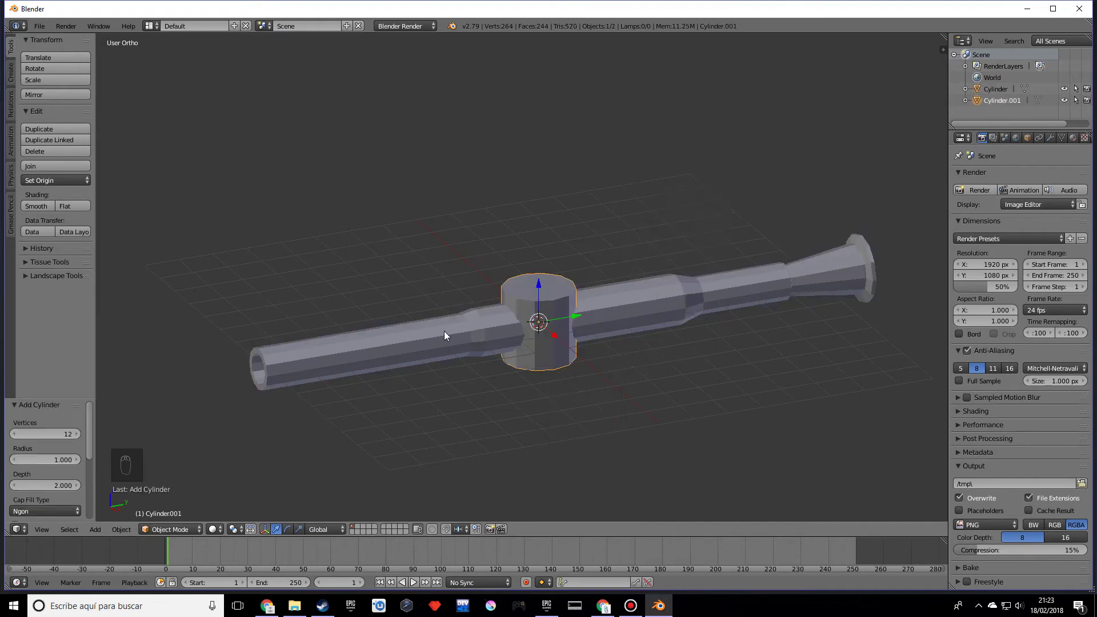
middle_drag(429, 348, 432, 328)
key(e)
key(x)
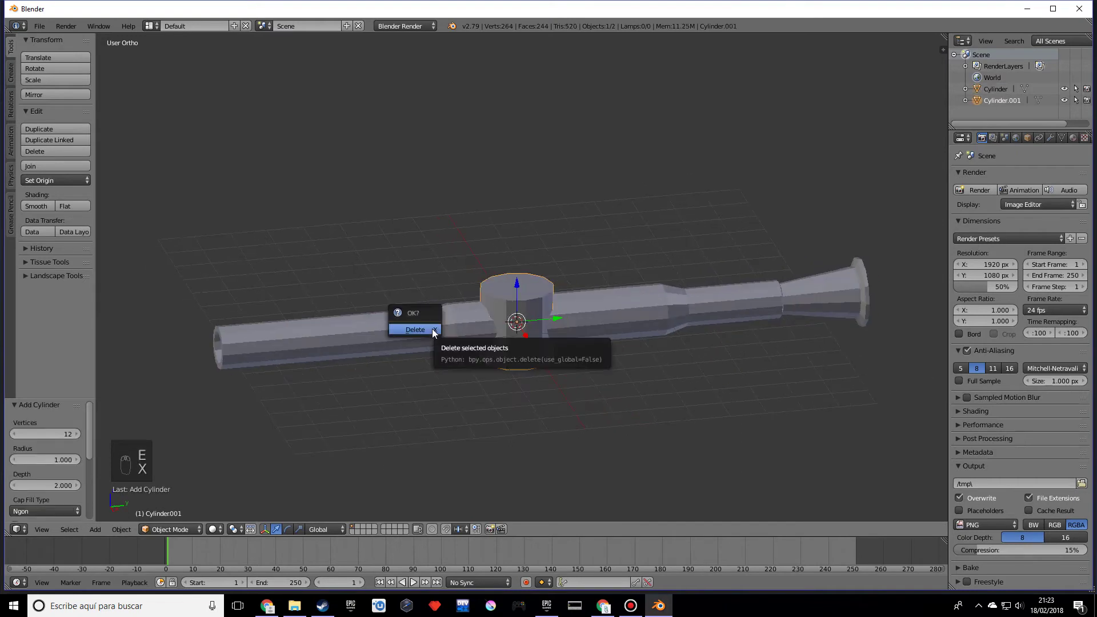
text(rx90)
key(Return)
- Flatten the new cylinder to about 0.094 along Y and move it about 1.290 along Y
scroll(781, 351, up, 2)
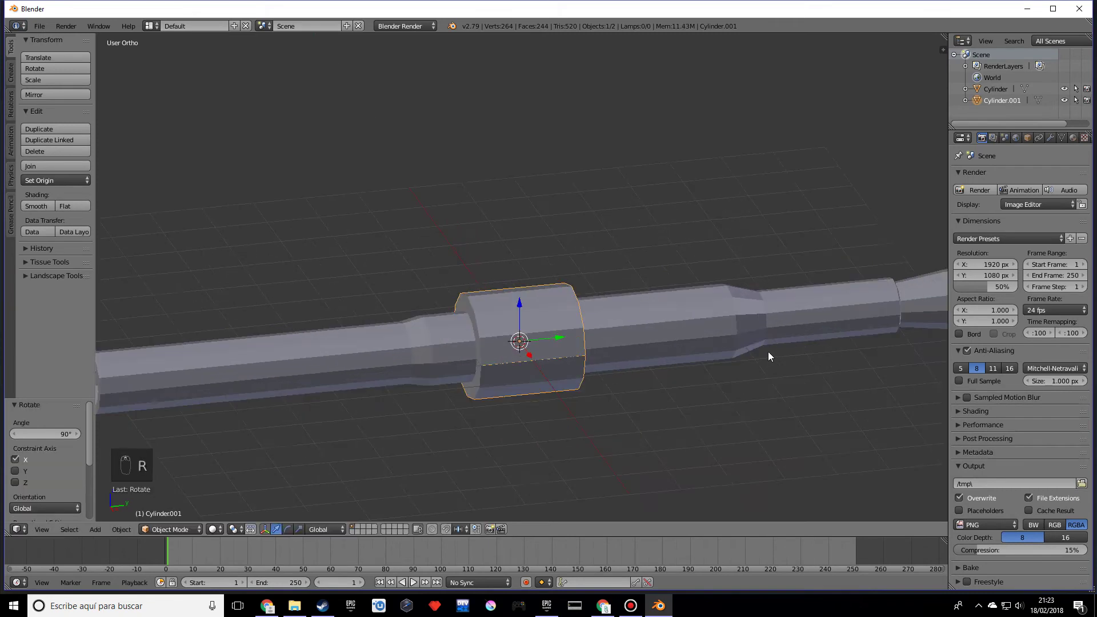
key(s)
key(y)
click(540, 357)
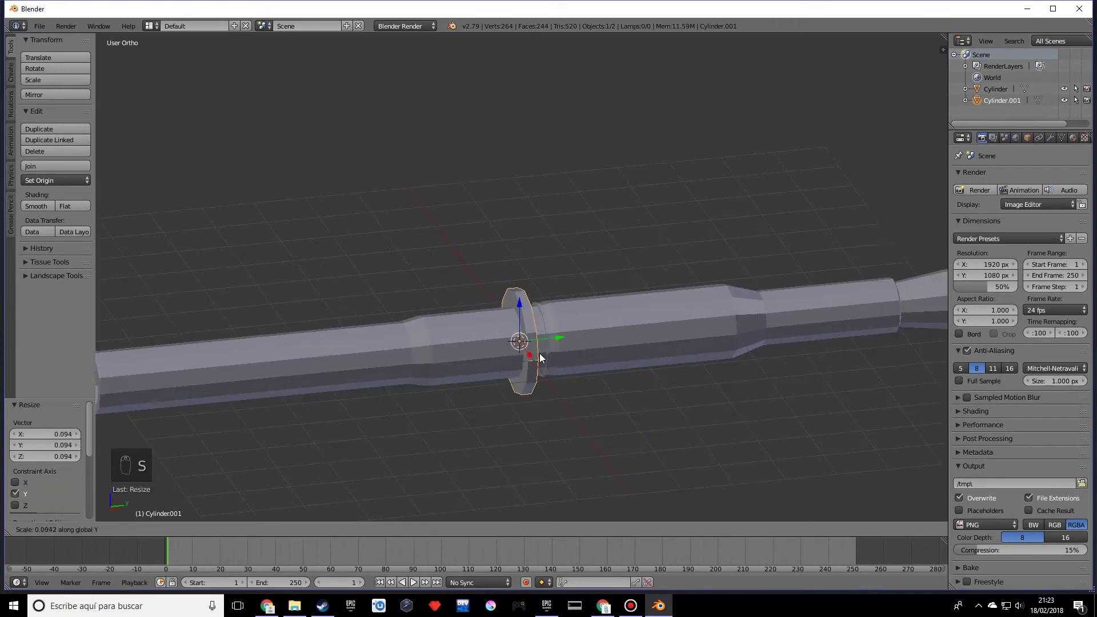
drag(555, 341, 623, 313)
- Scale the flat disc down to a thin collar around the tube and move it about -0.396 along Y
key(s)
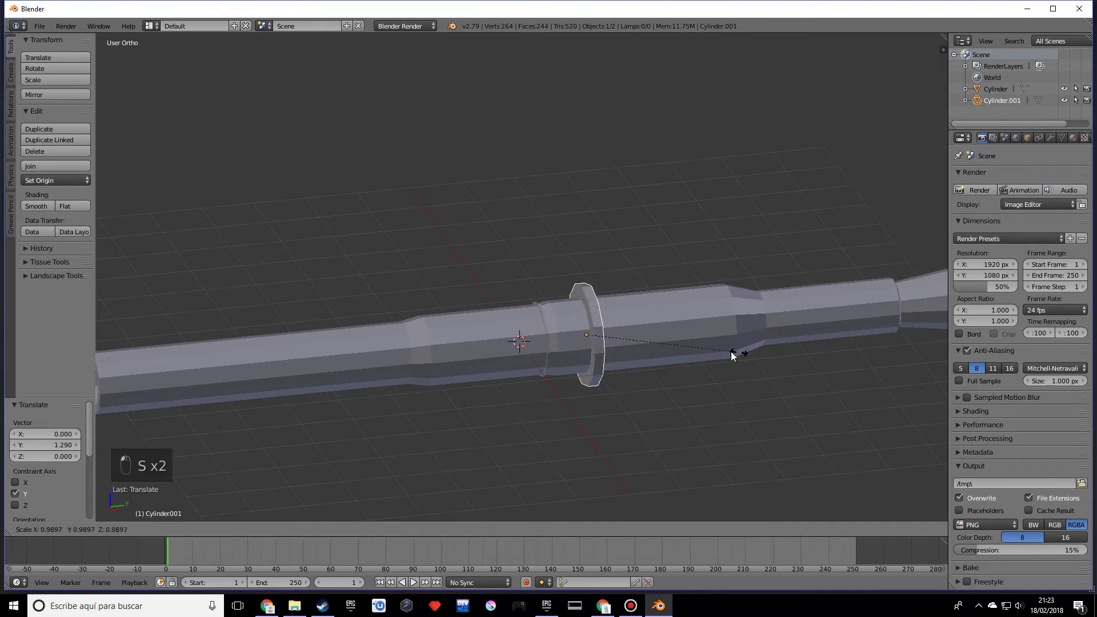
click(712, 346)
middle_drag(711, 347, 622, 325)
key(g)
click(577, 330)
middle_drag(345, 238, 500, 225)
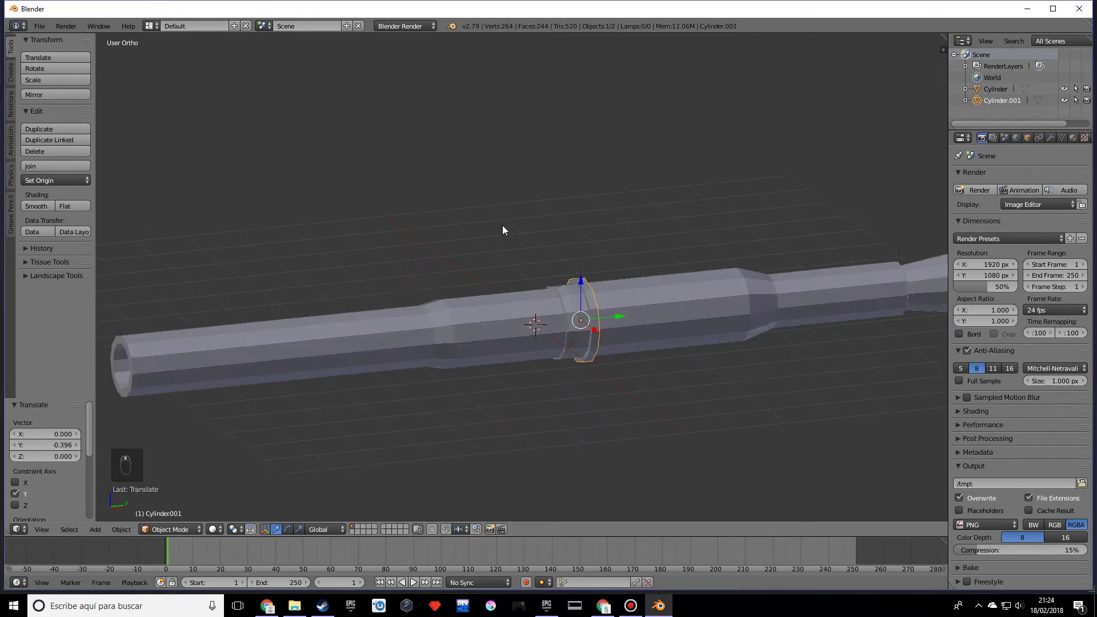
- In Edit Mode, add one centered cut across each of the two topmost rim faces of the collar
scroll(473, 303, up, 8)
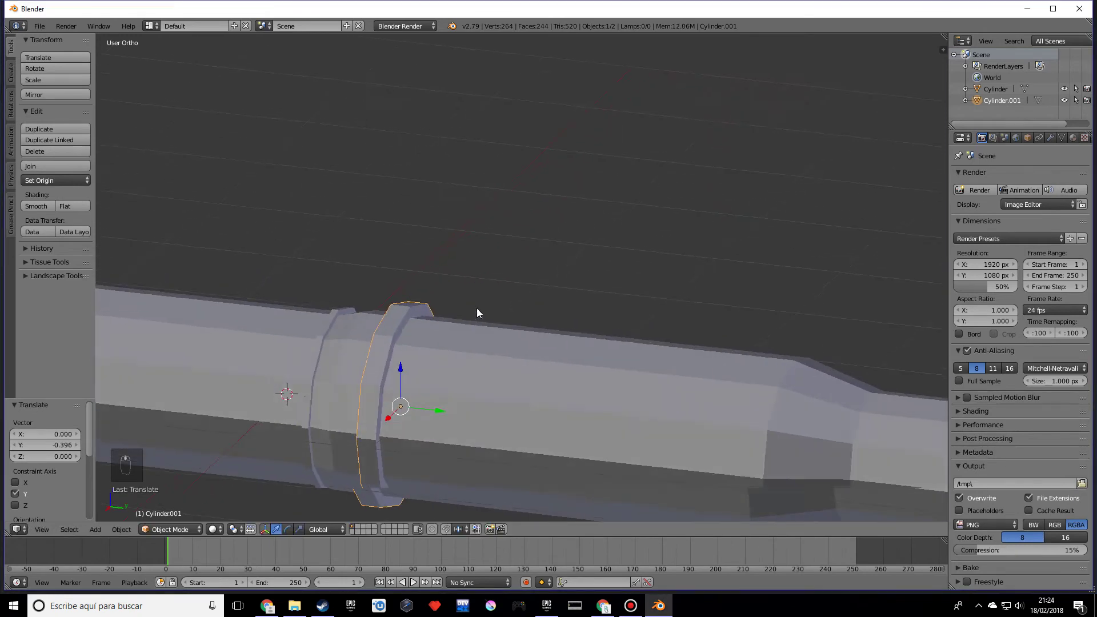
key(Tab)
middle_drag(450, 321, 588, 380)
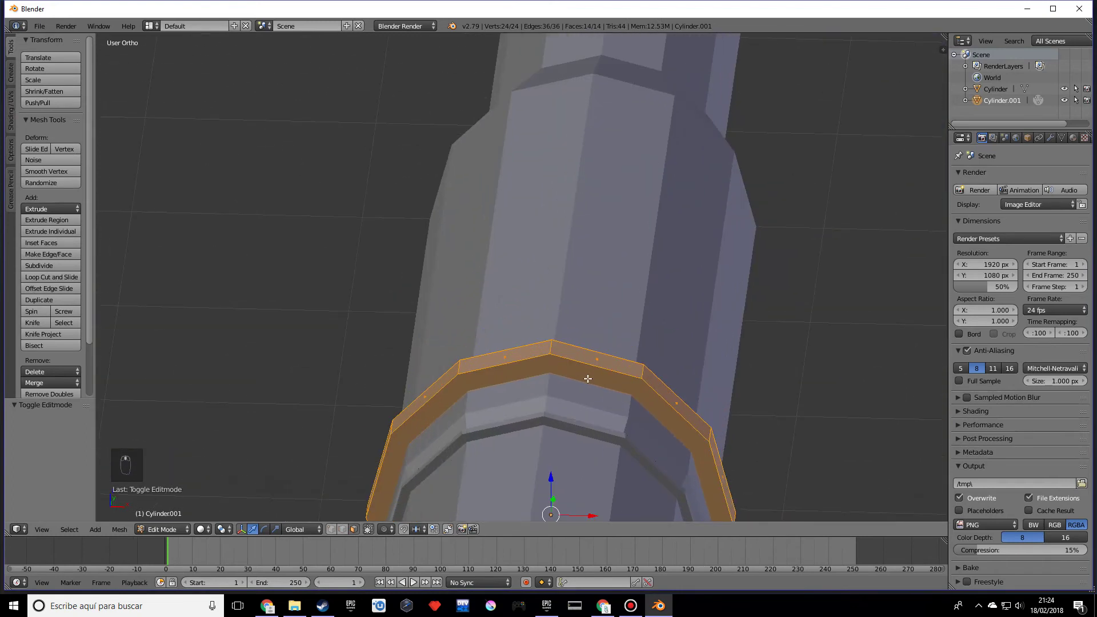
key(ctrl+r)
click(582, 375)
click(581, 371)
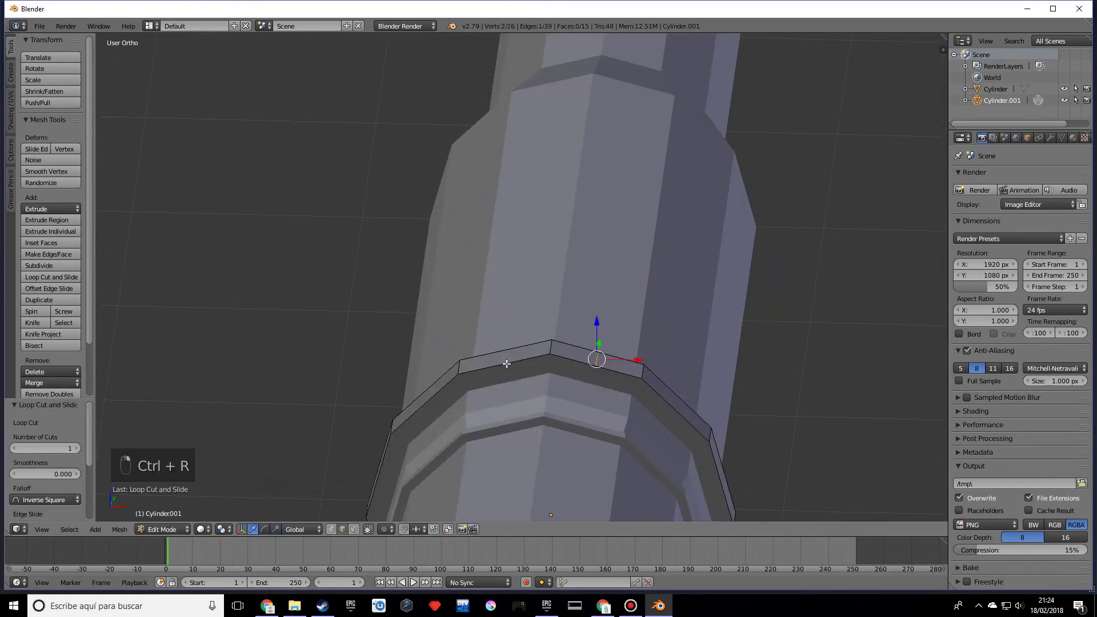
key(ctrl+r)
click(506, 363)
click(506, 363)
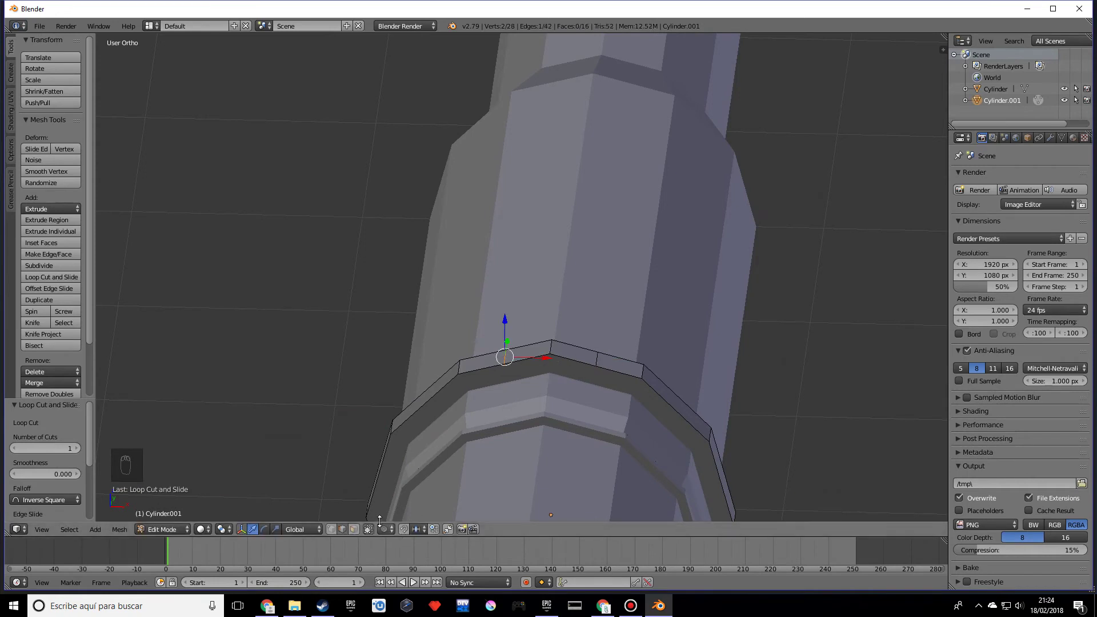
- Slide the two cut edges on the collar's topmost rim faces toward the peak by factors of -0.5 and 0.5
click(354, 529)
right_click(509, 355)
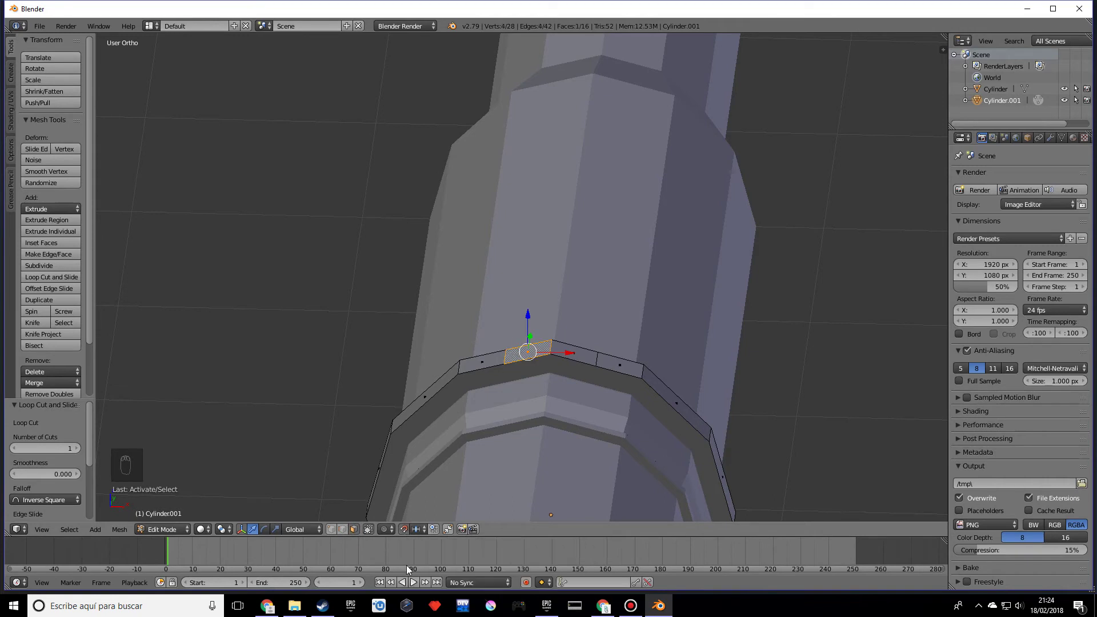
right_click(509, 353)
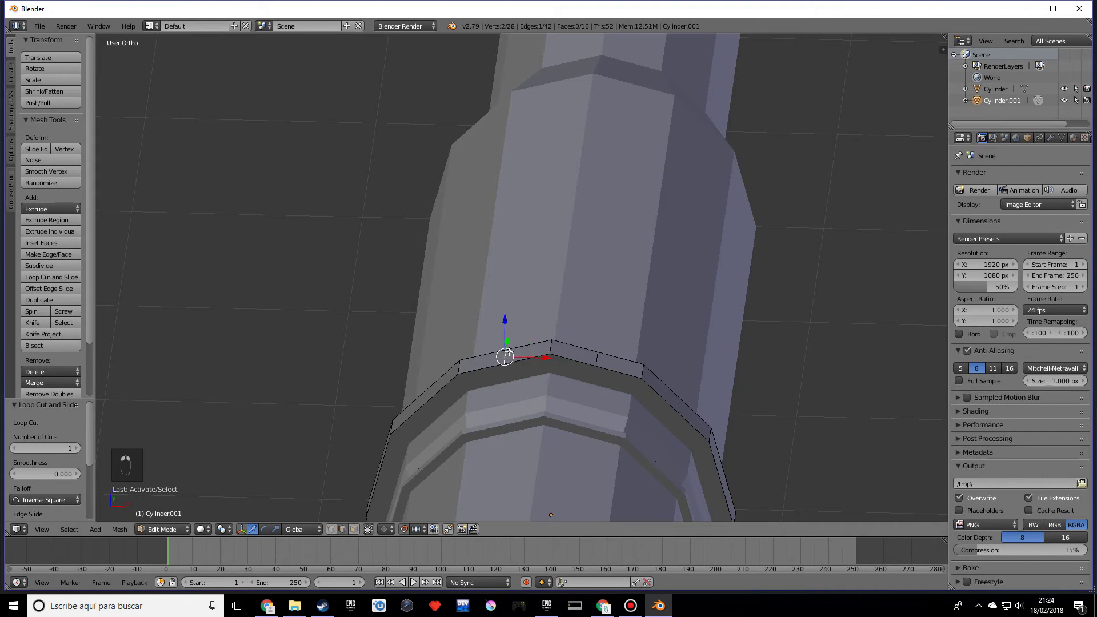
key(g)
key(g)
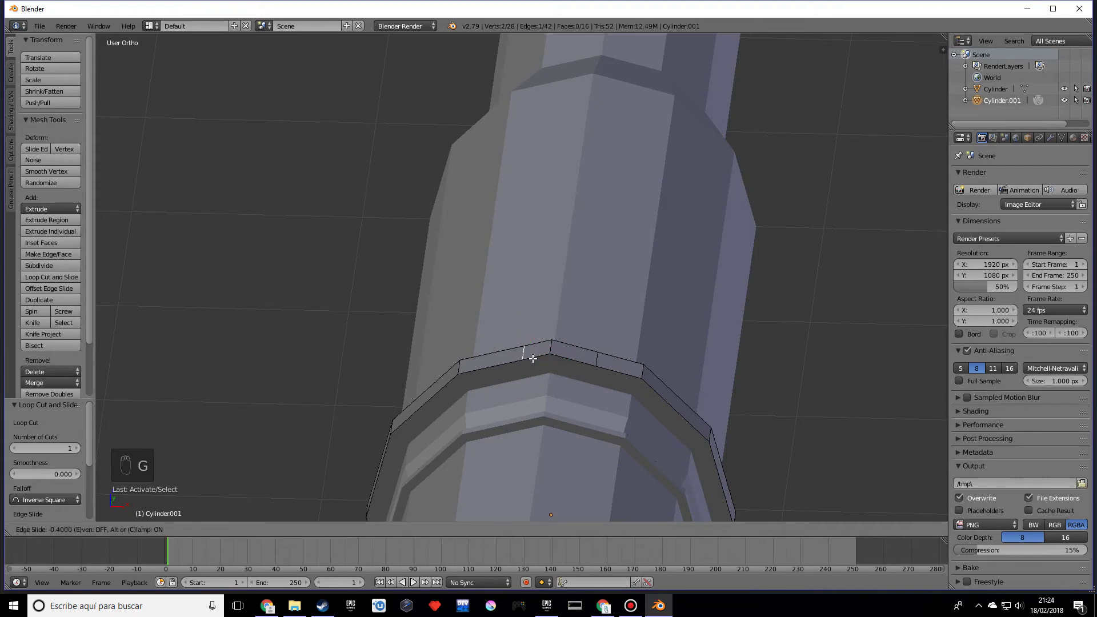
click(534, 357)
key(g)
key(g)
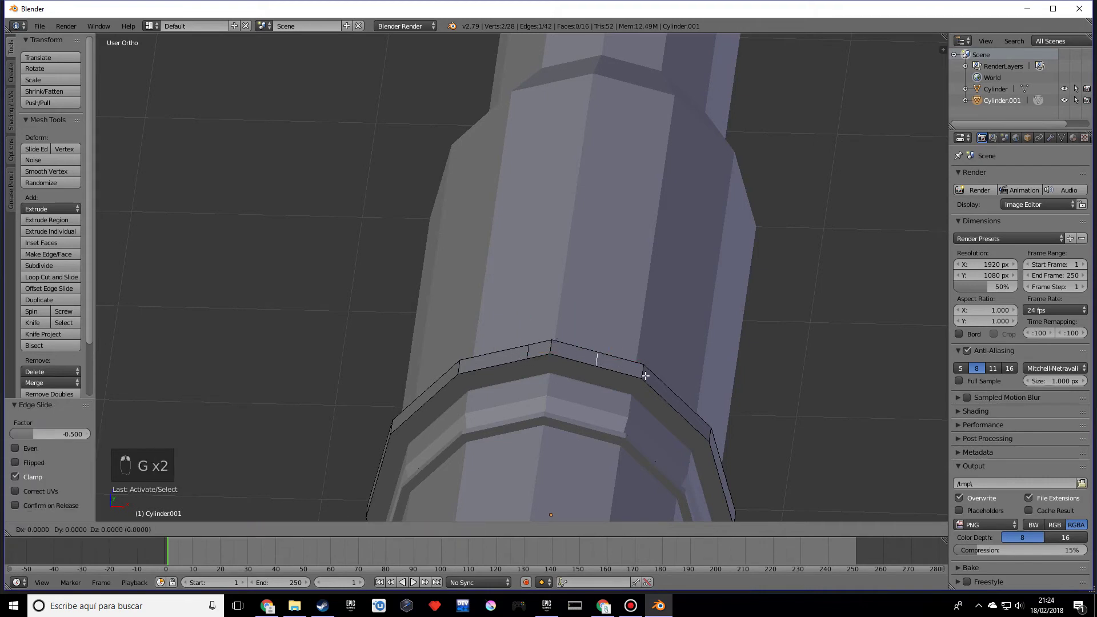
click(623, 372)
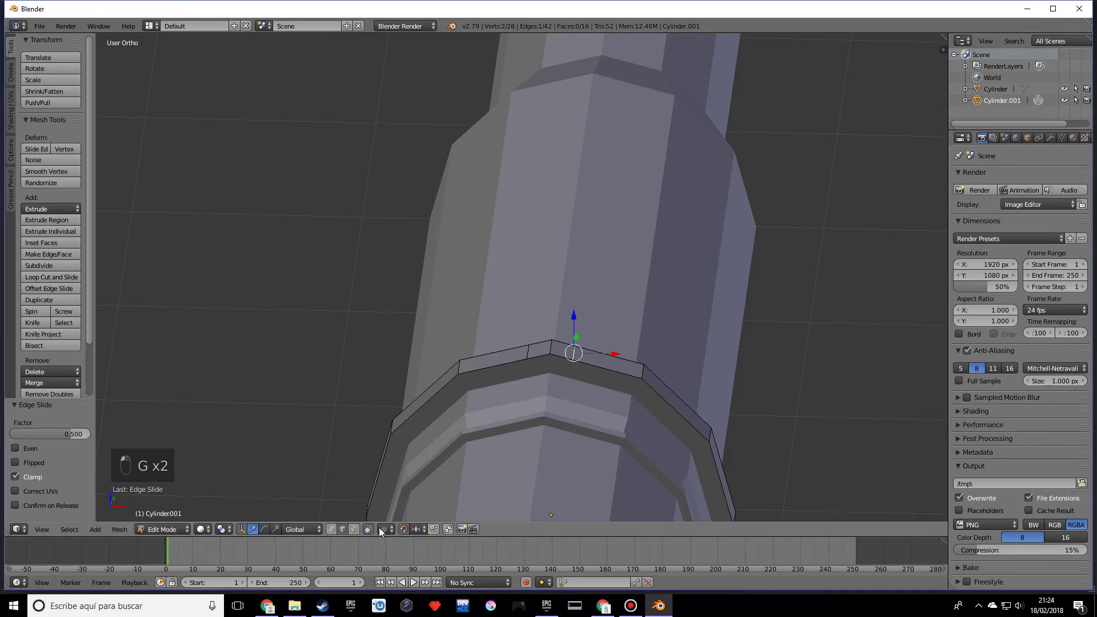
- Slide the same two cut edges slightly closer to the collar's peak, by factors of -0.1 and 0.1
click(354, 529)
scroll(615, 375, up, 2)
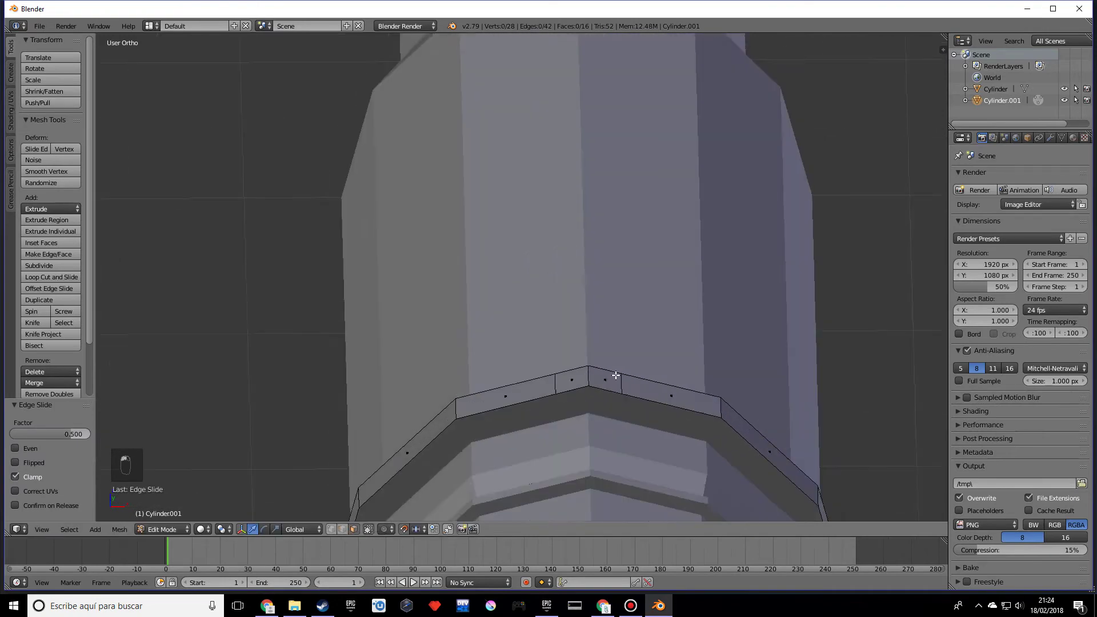
scroll(615, 375, up, 1)
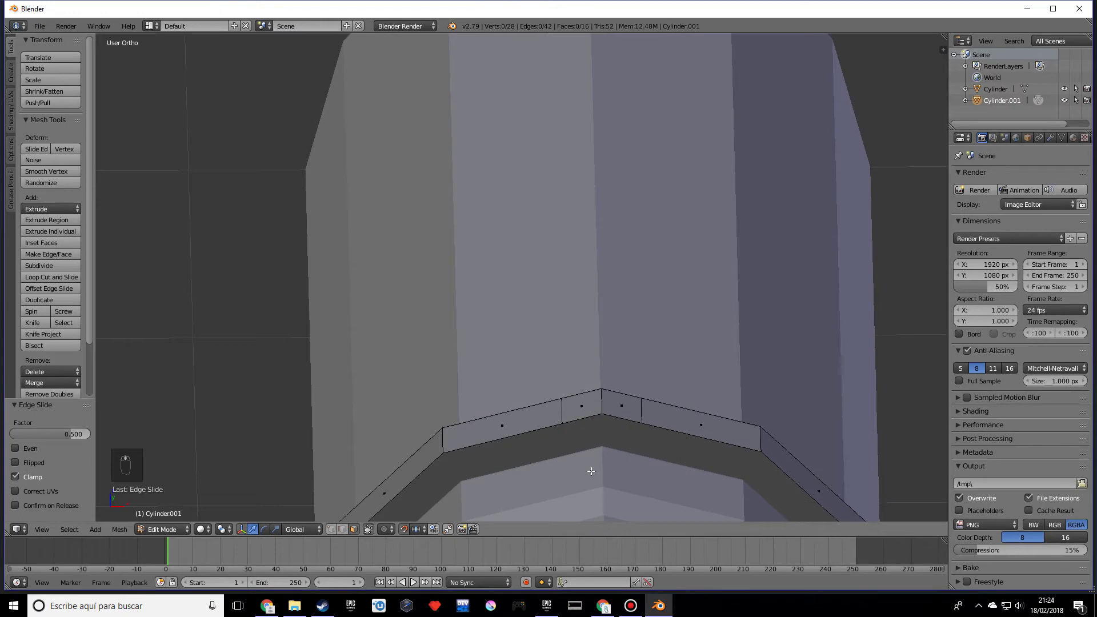
right_click(646, 412)
key(g)
key(g)
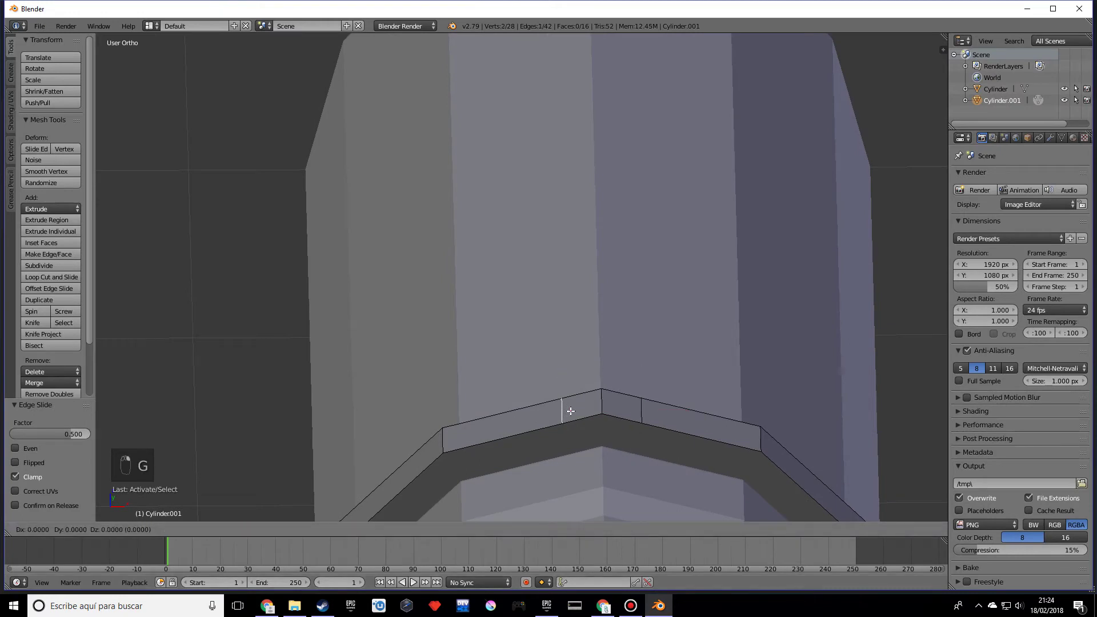
click(573, 411)
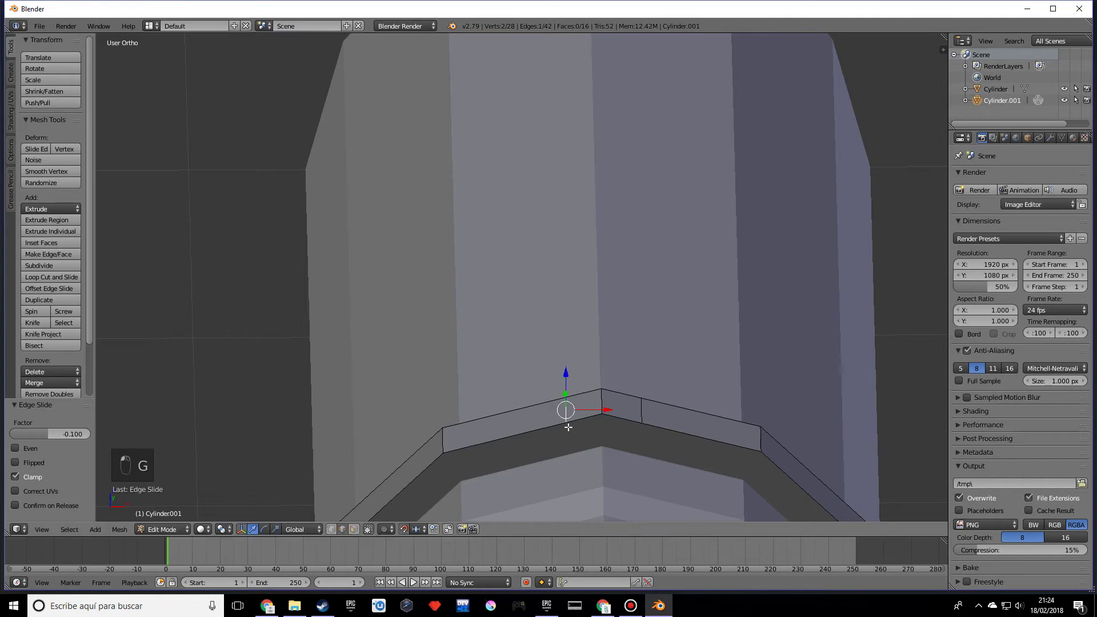
click(352, 529)
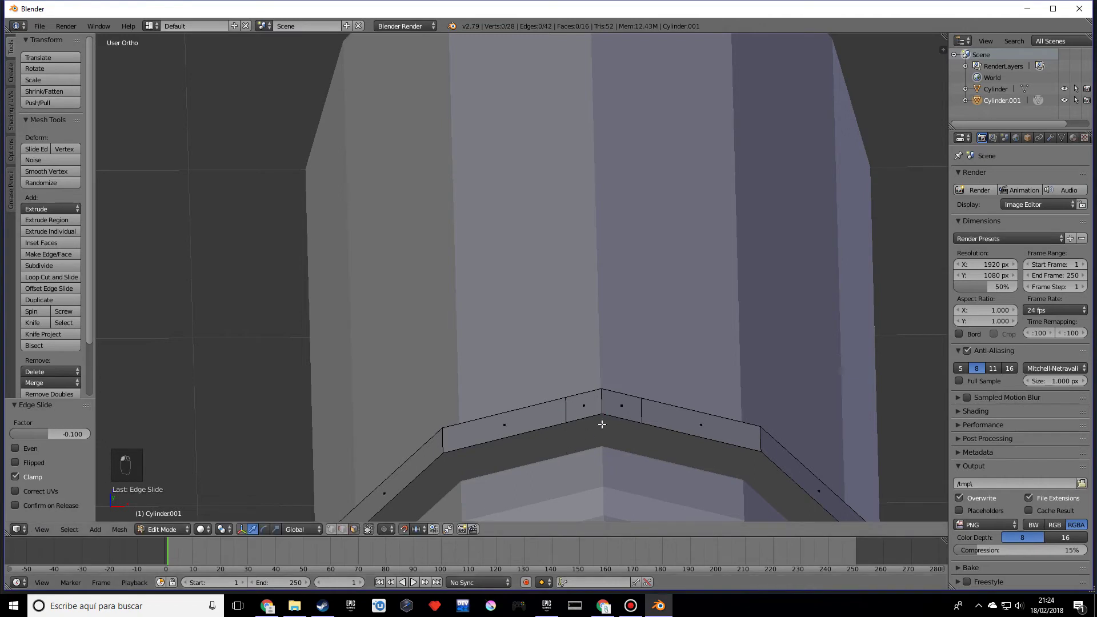
right_click(645, 418)
key(g)
key(g)
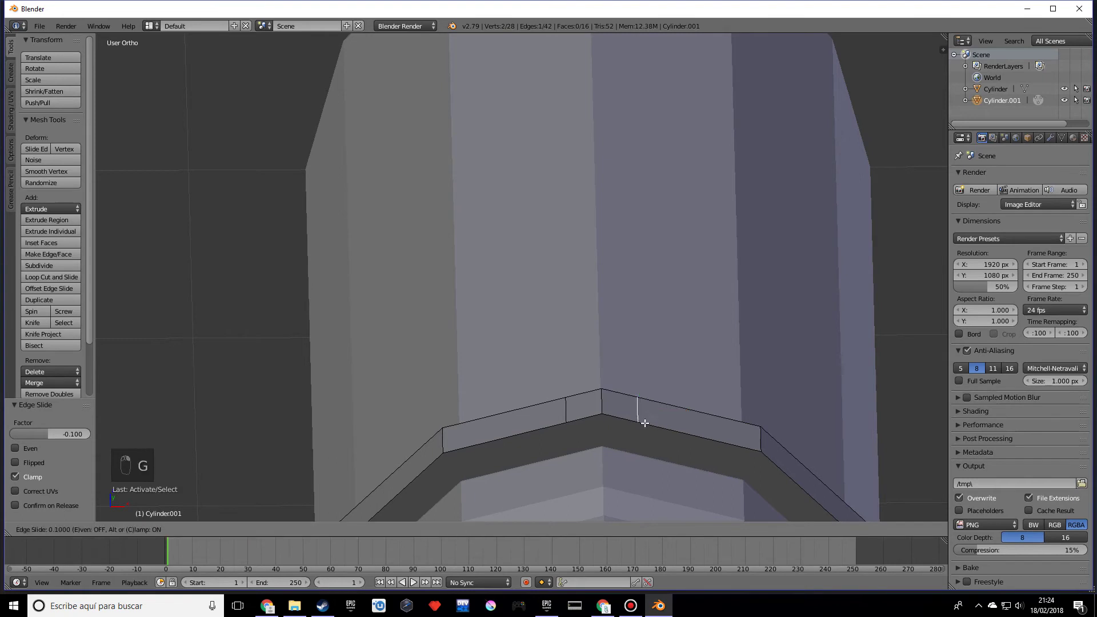
click(642, 433)
- Extrude the two small faces at the collar's peak upward by 0.2 to form a tab
click(353, 529)
mouse_move(584, 404)
right_down()
mouse_move(620, 404)
mouse_move(595, 400)
right_up()
click(595, 402)
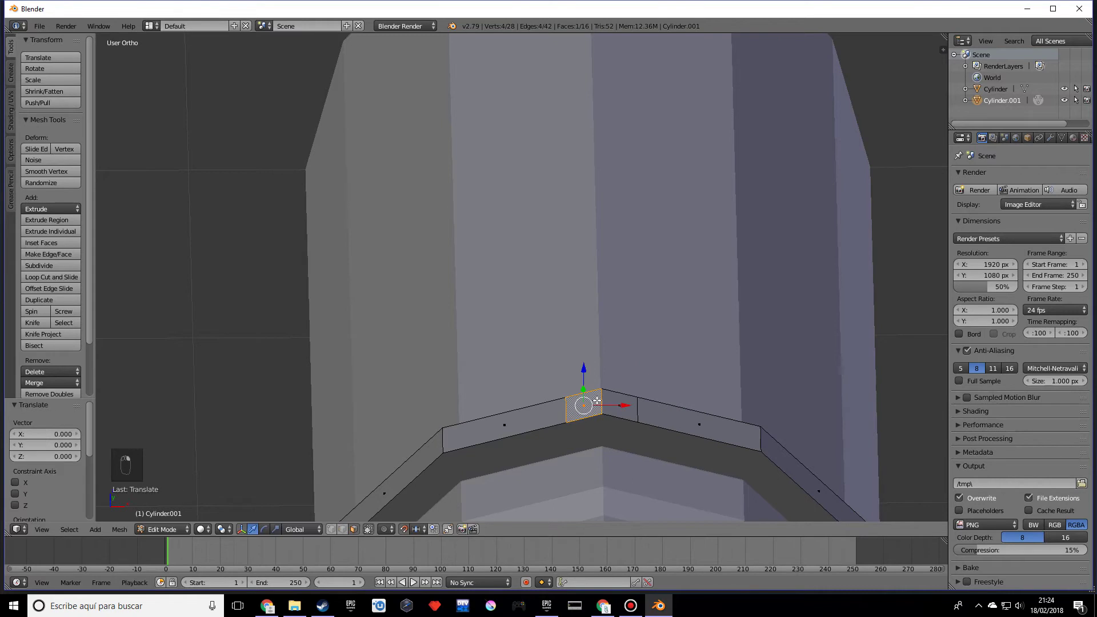
shift+right_click(617, 402)
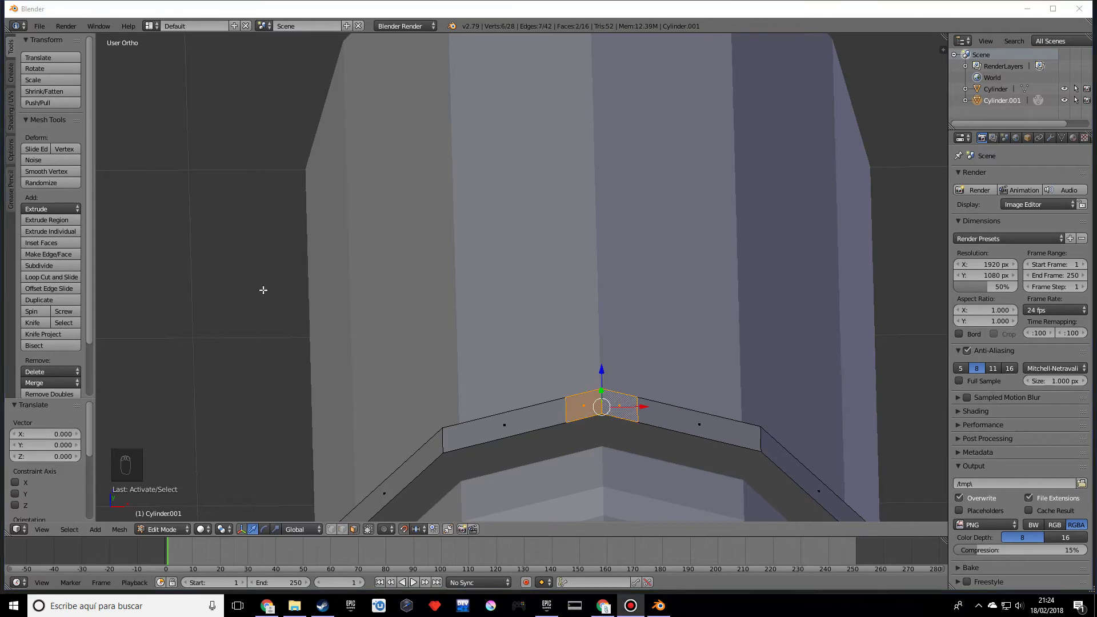
scroll(391, 292, down, 2)
middle_drag(355, 289, 549, 314)
key(e)
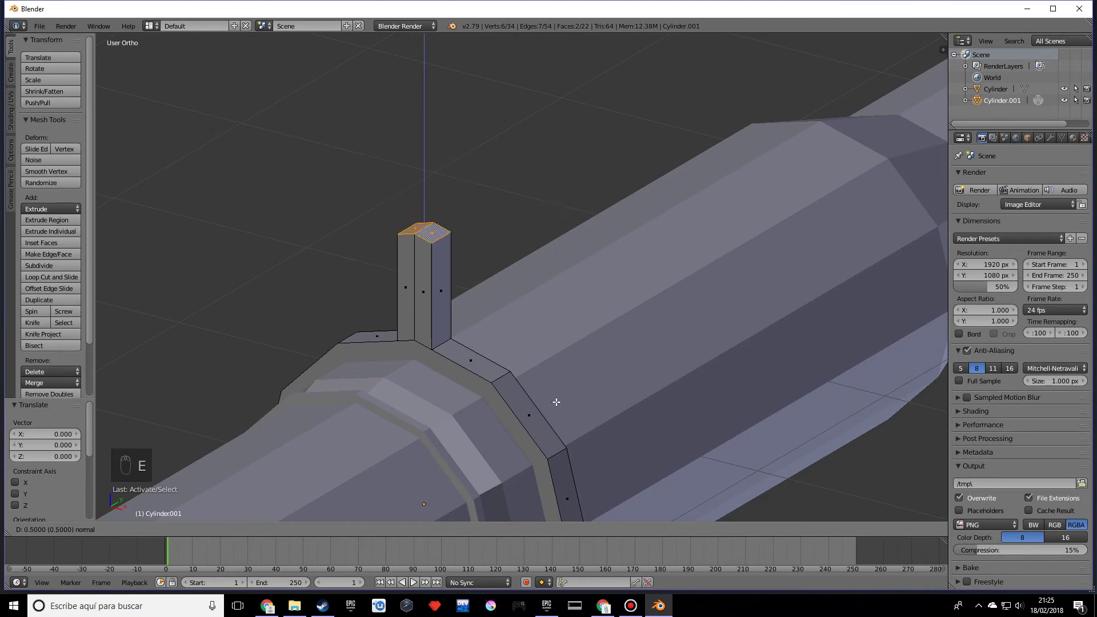
click(523, 458)
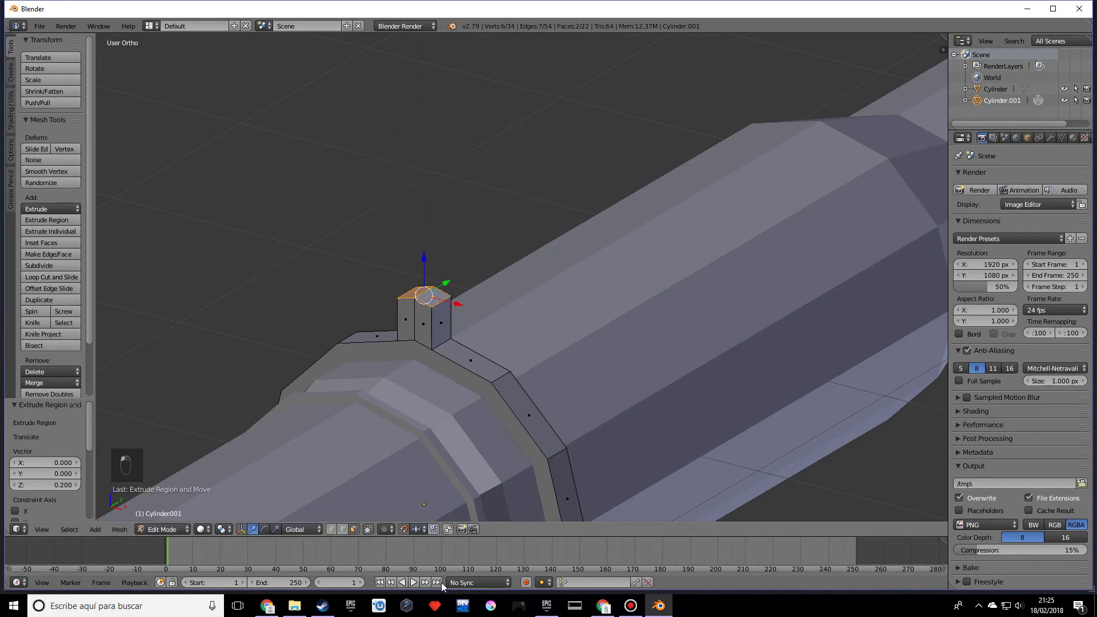
- Lower the top faces of the collar's tab slightly along Z and return to Object Mode
middle_drag(434, 400, 531, 312)
key(Tab)
scroll(521, 267, down, 4)
scroll(520, 267, up, 3)
scroll(513, 298, up, 3)
key(Tab)
drag(437, 254, 437, 264)
key(Tab)
- Duplicate the collar about 4.085 along Y onto the narrower tube section and scale the copy to about 0.759
scroll(587, 292, down, 3)
middle_drag(588, 293, 540, 289)
key(shift+d)
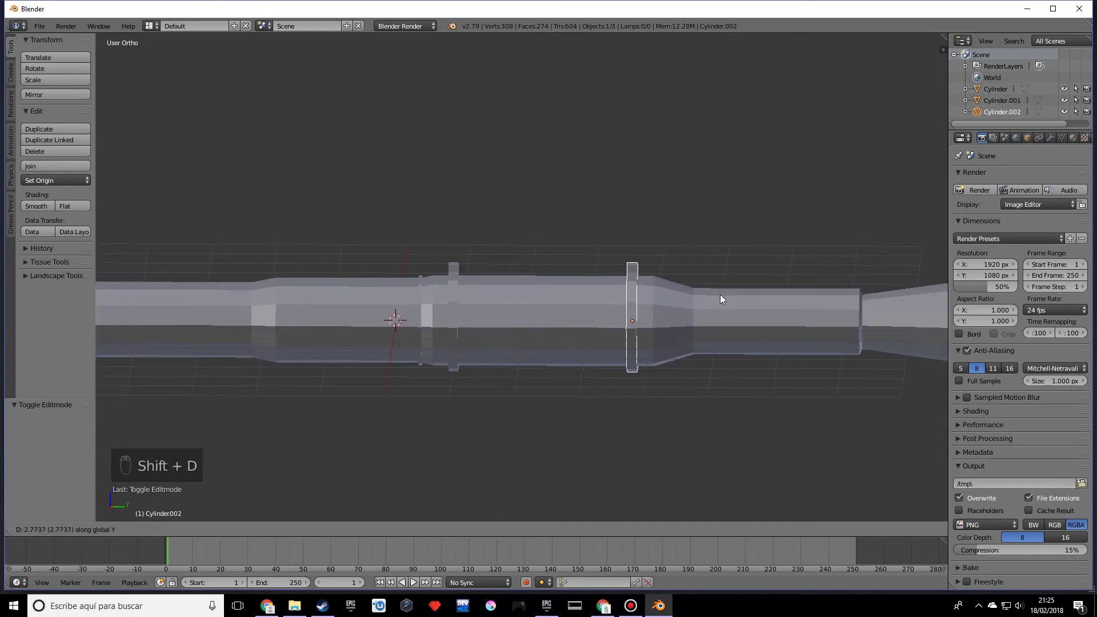
click(809, 298)
middle_drag(819, 314, 775, 323)
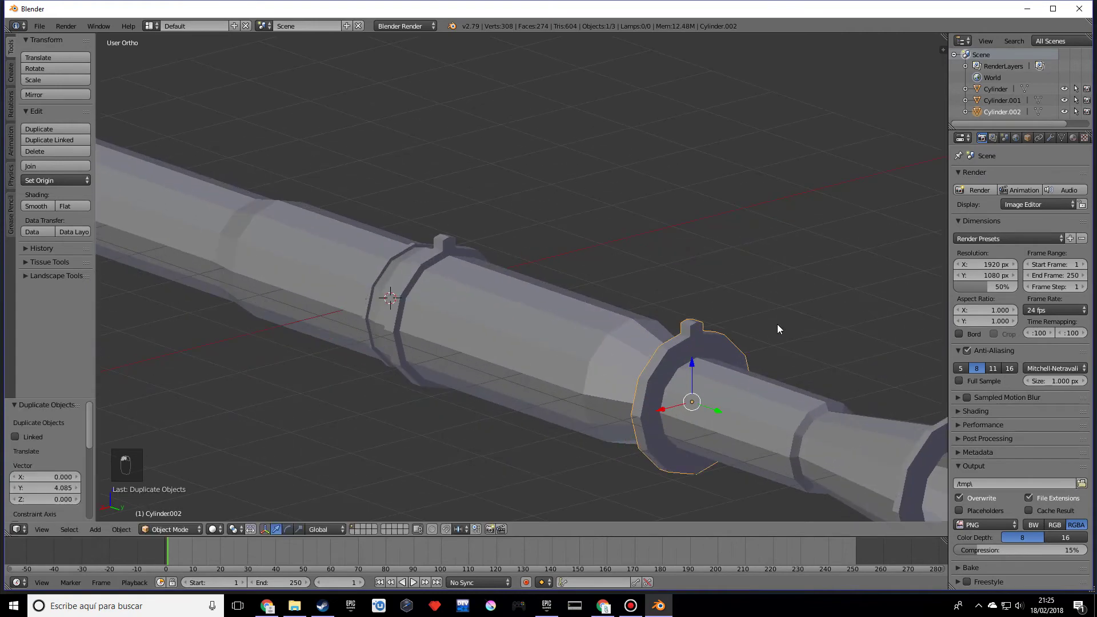
key(s)
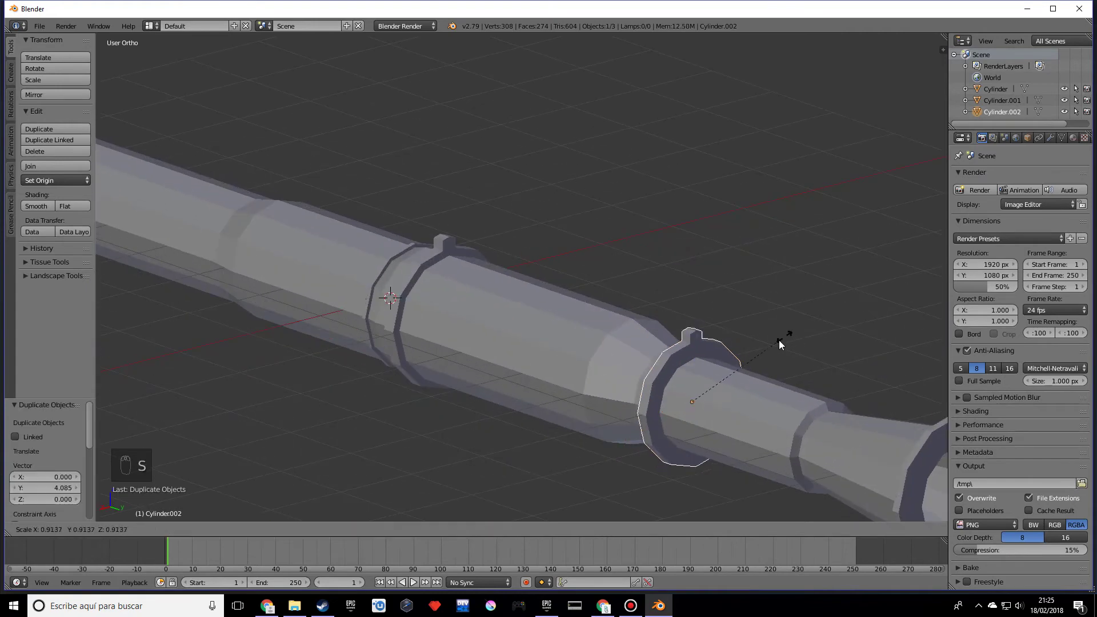
click(770, 345)
- Duplicate the smaller collar about 1.92 along Y, near the end of the narrow section before the flare
mouse_move(770, 345)
middle_down()
mouse_move(758, 401)
mouse_move(862, 368)
mouse_move(768, 372)
mouse_move(781, 374)
mouse_move(610, 357)
mouse_move(787, 350)
middle_up()
key(shift+d)
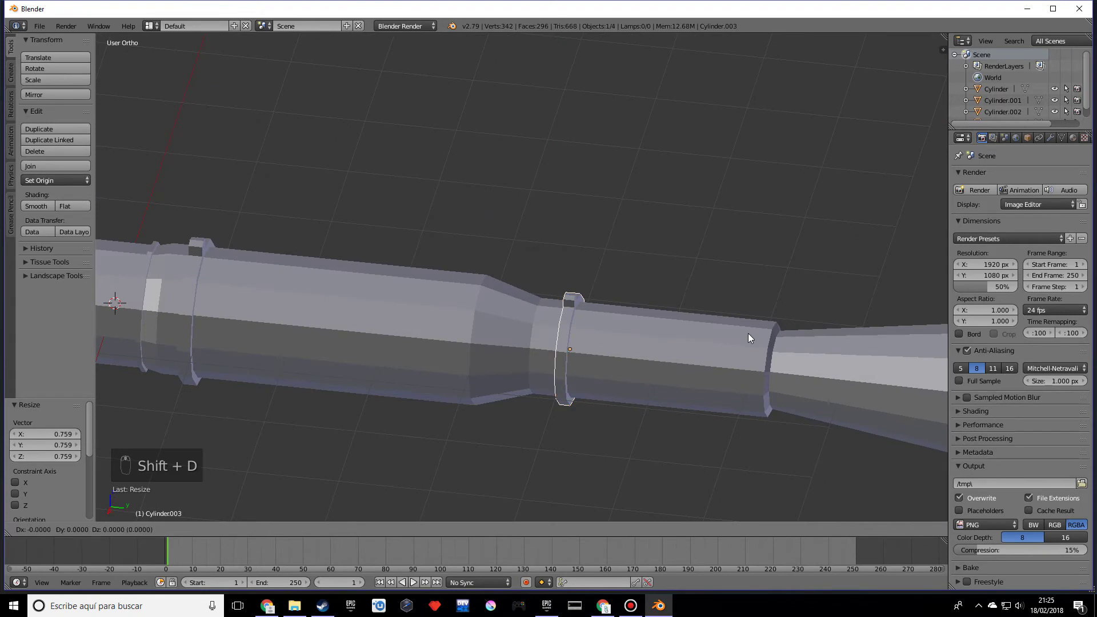
click(930, 338)
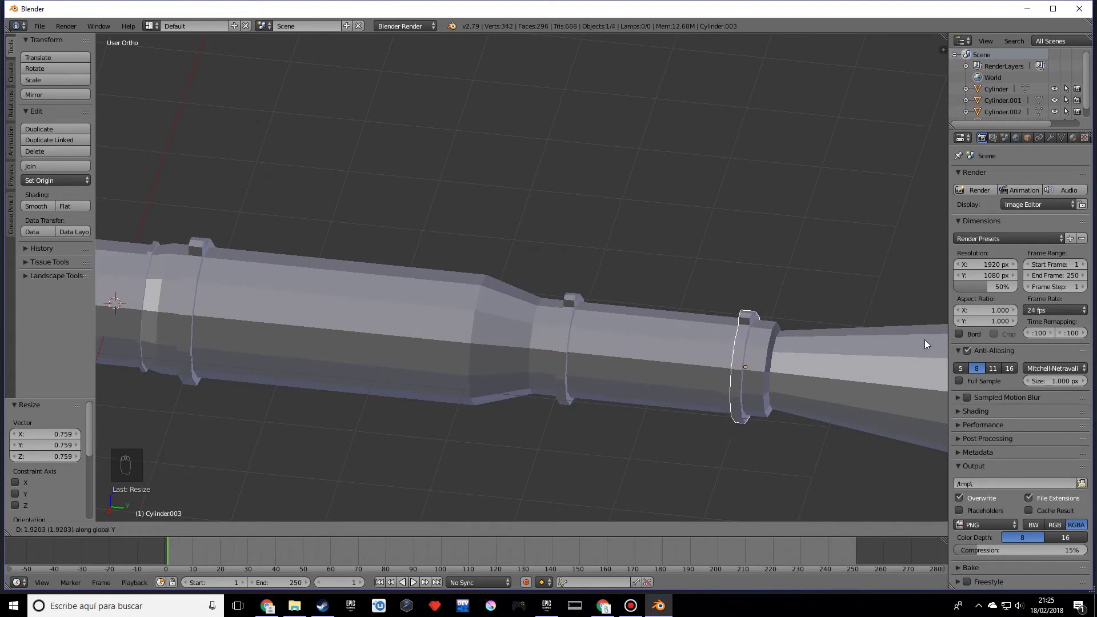
- In Edit Mode on the tube, add two closely spaced loop cuts around the narrow end of the flared muzzle
scroll(756, 354, down, 3)
middle_drag(714, 383, 762, 363)
scroll(762, 363, up, 3)
shift+middle_drag(690, 324, 402, 313)
right_click(570, 320)
key(Tab)
scroll(602, 327, up, 2)
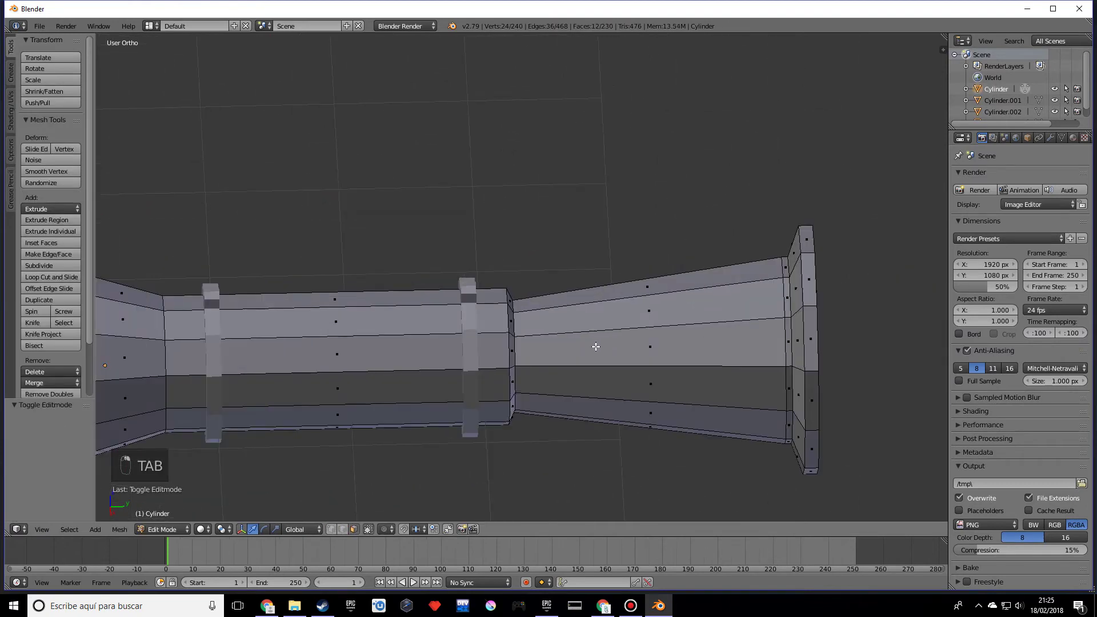
key(ctrl+r)
click(597, 344)
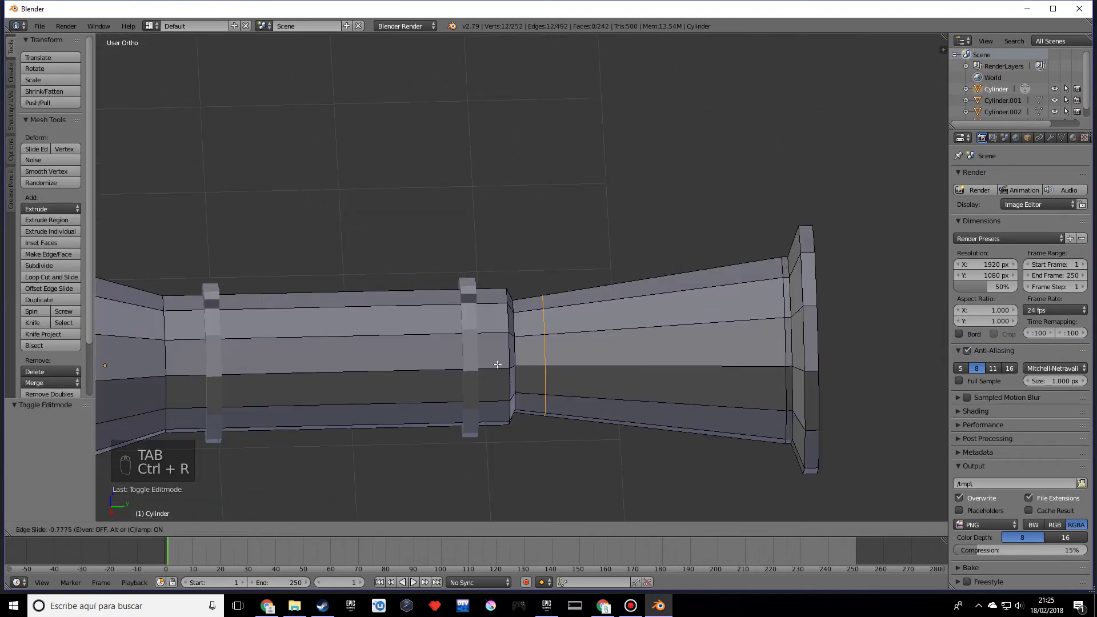
click(497, 364)
key(ctrl+r)
click(681, 368)
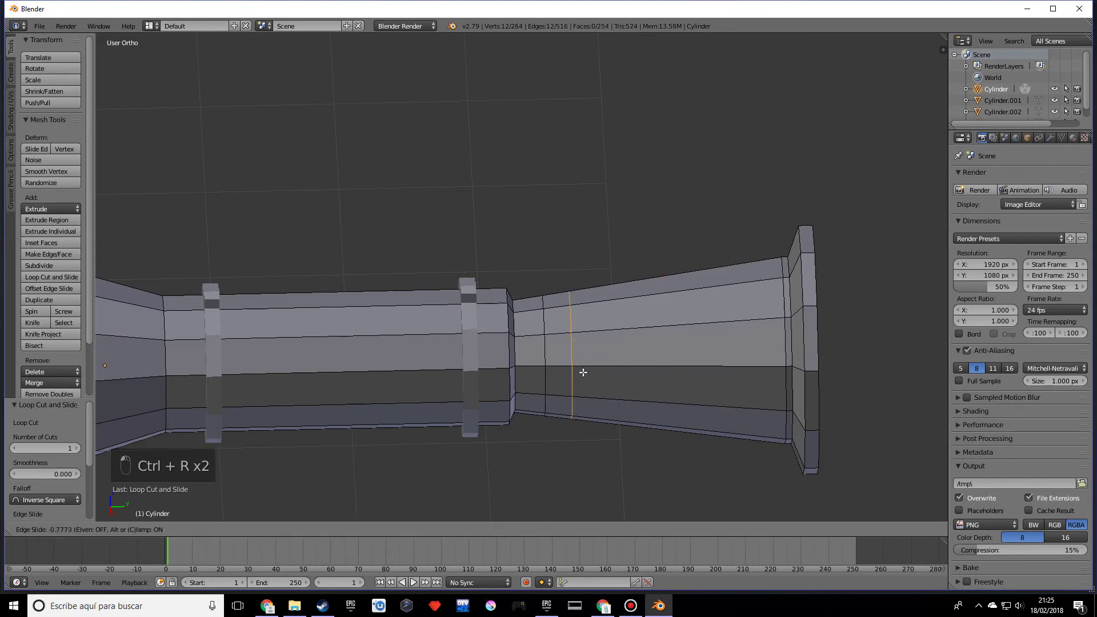
click(575, 372)
- Select the narrow ring of faces between the two new loop cuts on the flare
click(359, 528)
click(549, 326)
alt+right_click(549, 330)
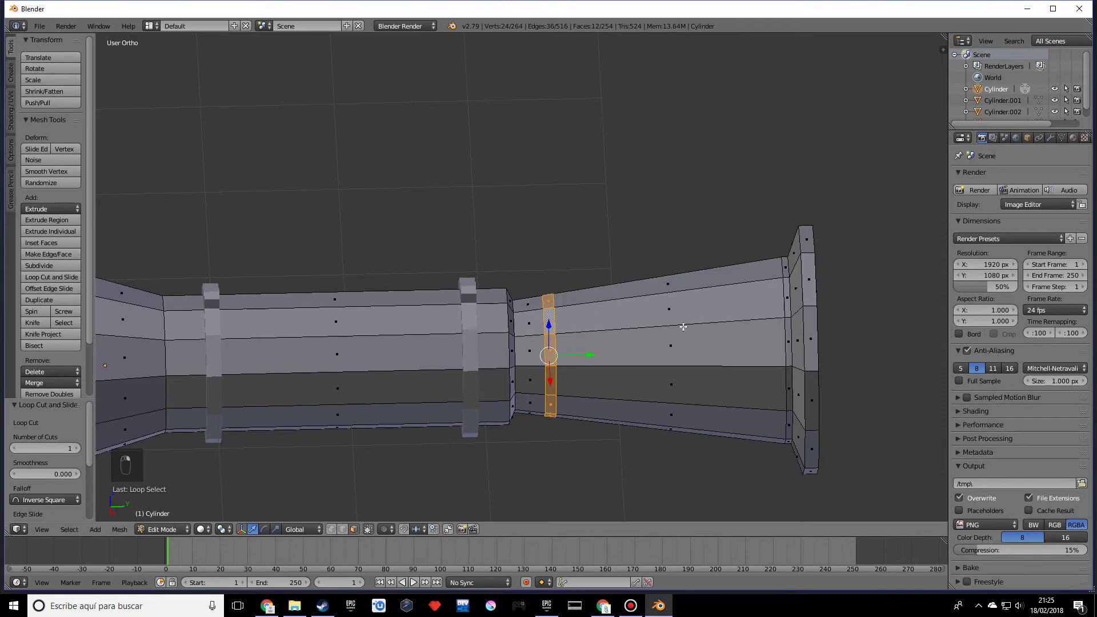
scroll(717, 321, up, 4)
key(i)
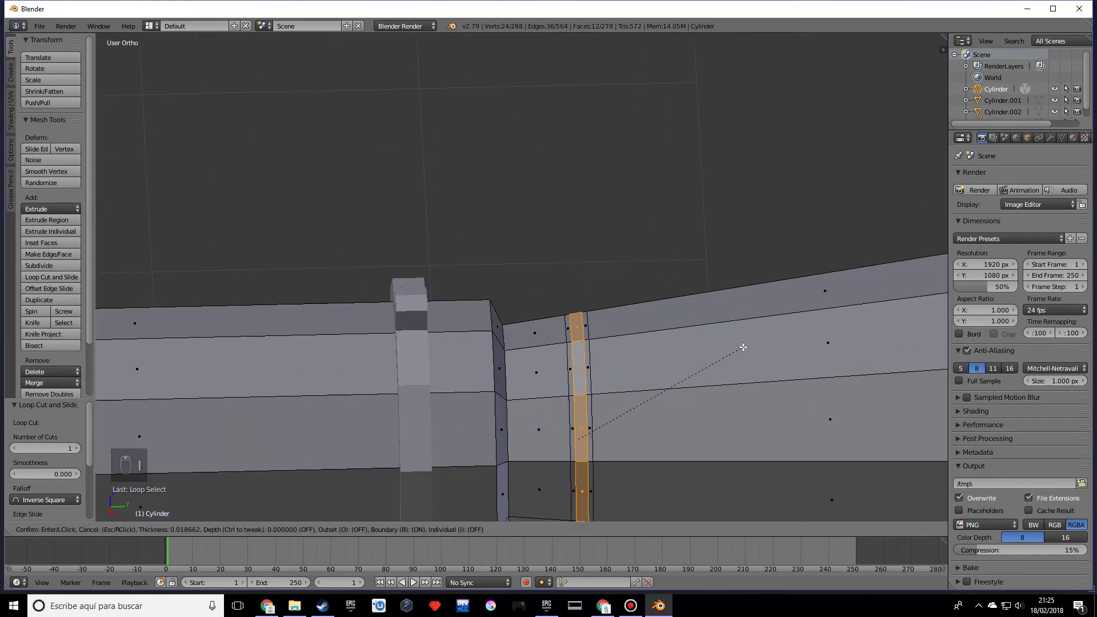
click(727, 348)
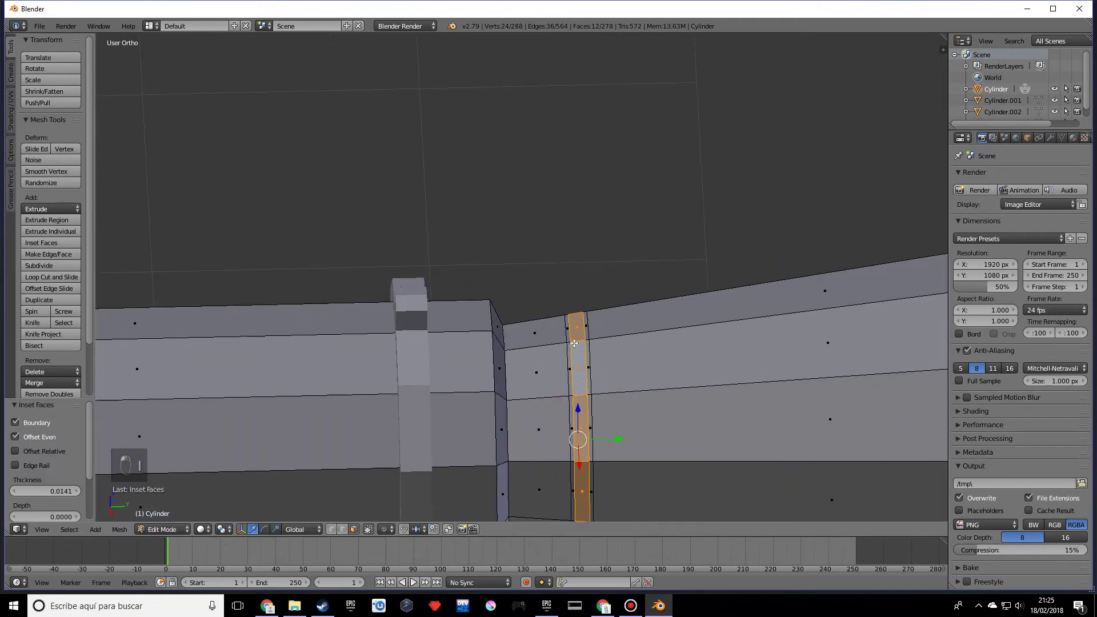
key(ctrl+z)
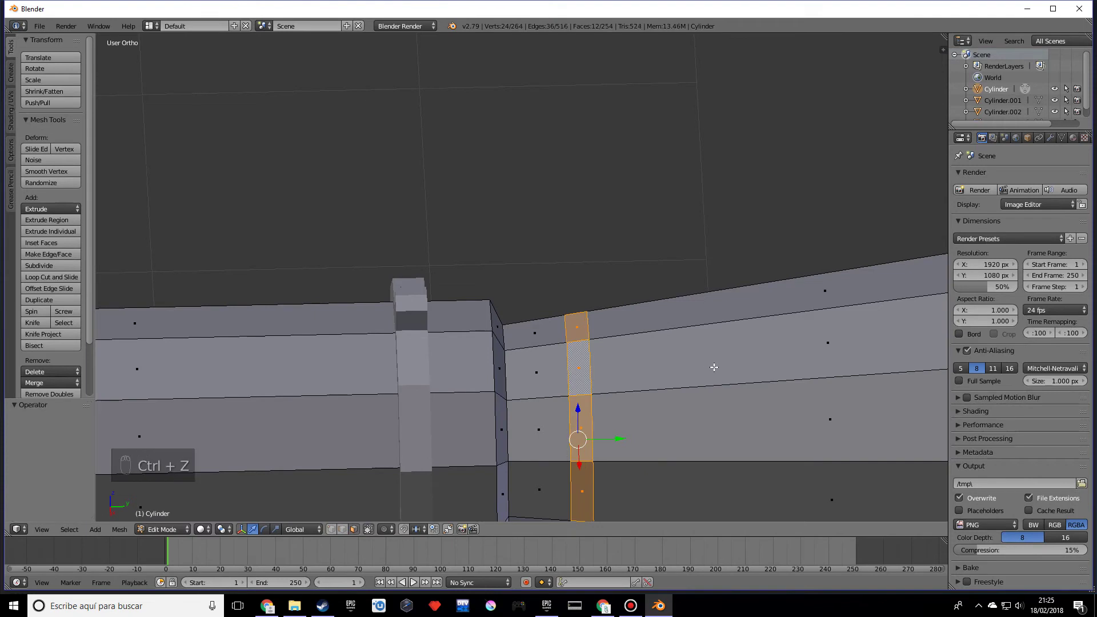
- Inset the selected face ring on the flare by about 0.0173
key(i)
click(706, 365)
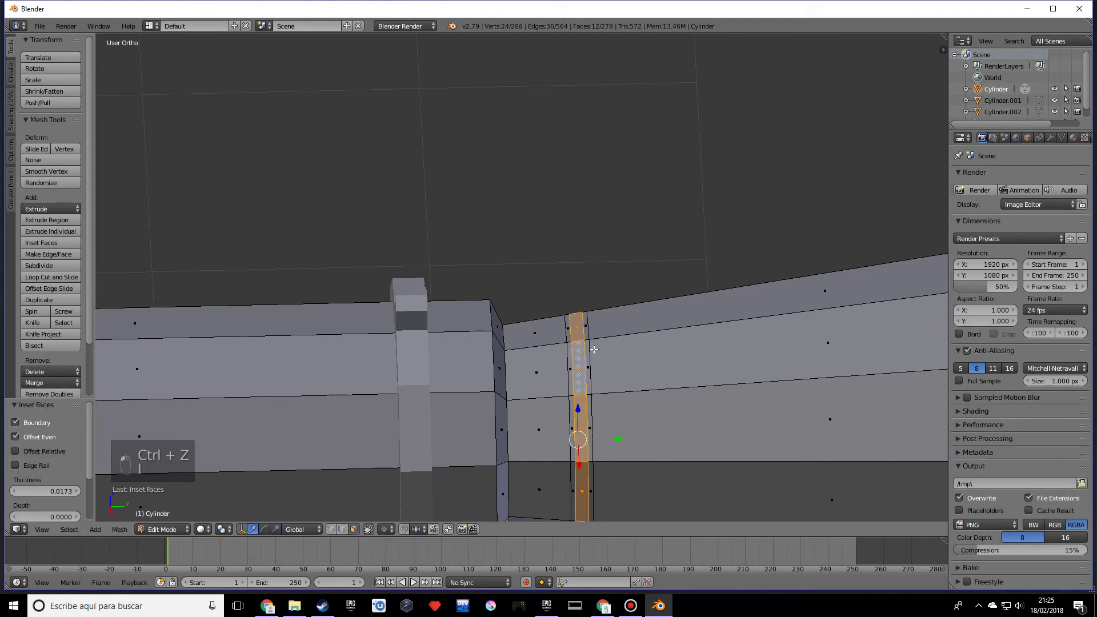
- Try to select both thin face rings bordering the inset on the flare
right_click(569, 337)
alt+right_click(568, 341)
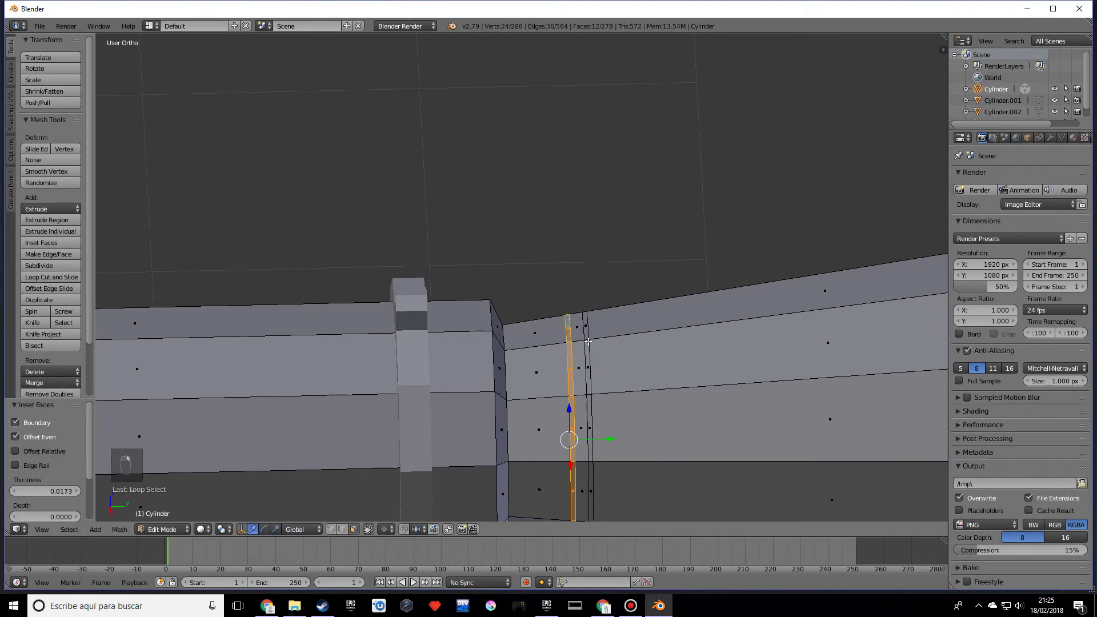
alt+shift+right_click(582, 341)
alt+shift+click(588, 340)
alt+shift+click(588, 341)
alt+shift+click(584, 340)
key(a)
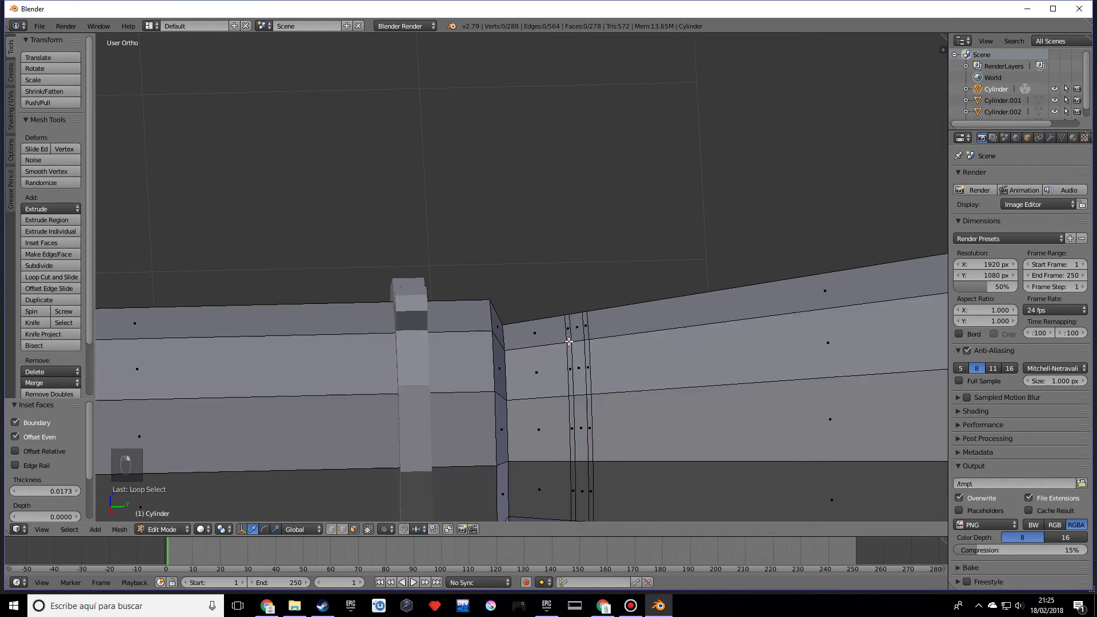
click(569, 340)
alt+shift+click(569, 347)
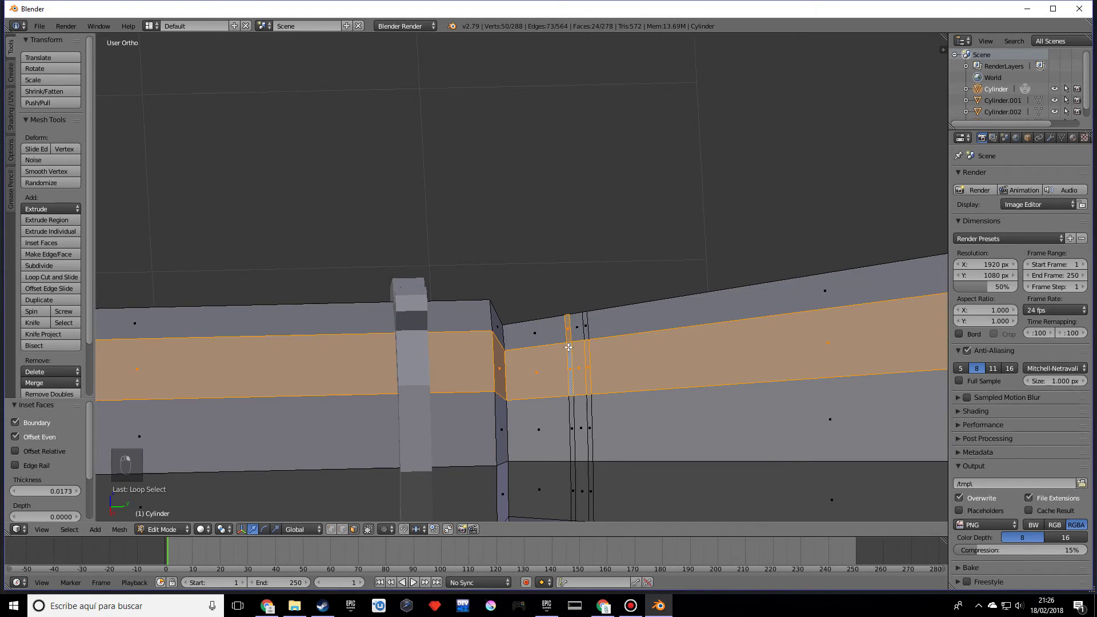
alt+shift+right_click(569, 345)
alt+shift+right_click(569, 345)
alt+shift+right_click(569, 344)
alt+shift+right_click(569, 345)
right_click(587, 335)
alt+shift+right_click(587, 340)
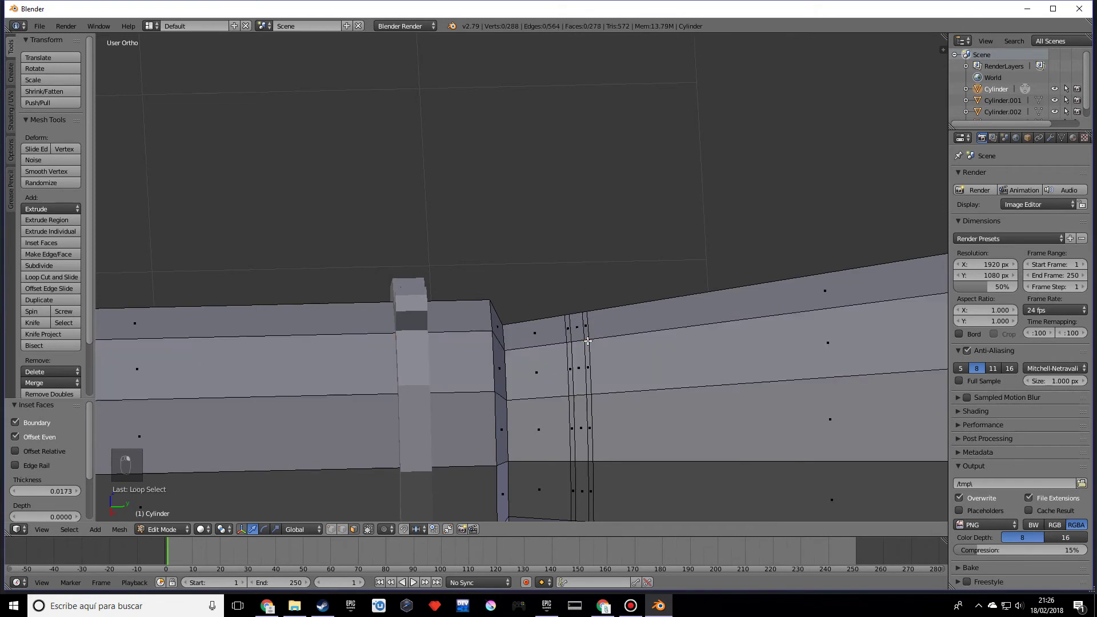
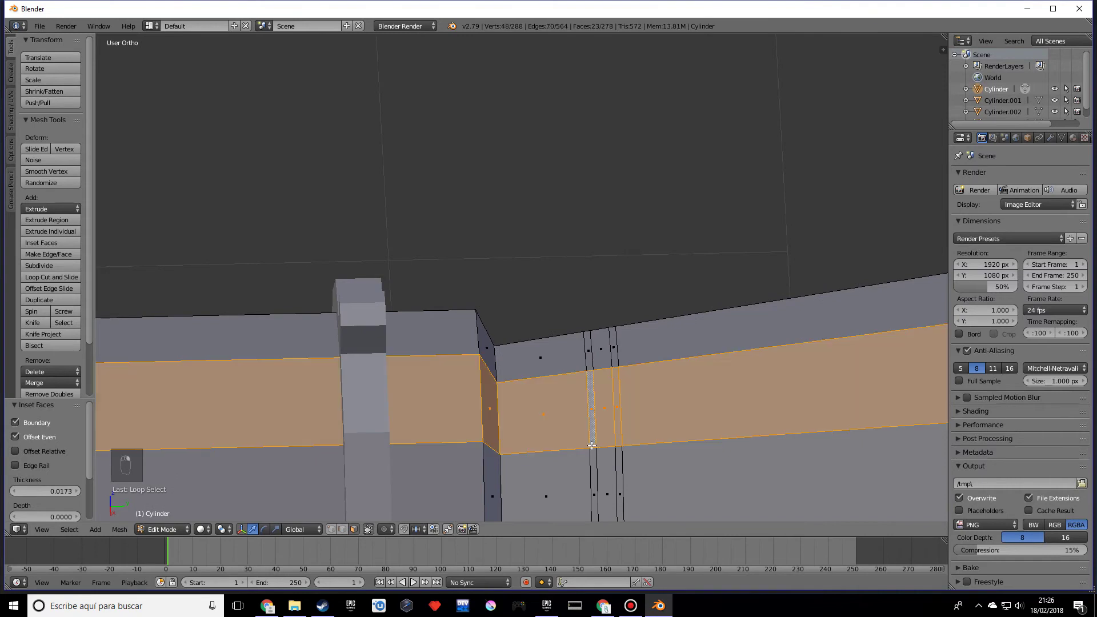
- Select the two thin border rings, inset them with zero thickness, and scale them outward in X and Z, excluding Y
alt+click(594, 447)
alt+shift+click(619, 447)
middle_drag(619, 446, 640, 417)
key(i)
click(743, 375)
key(s)
key(shift+y)
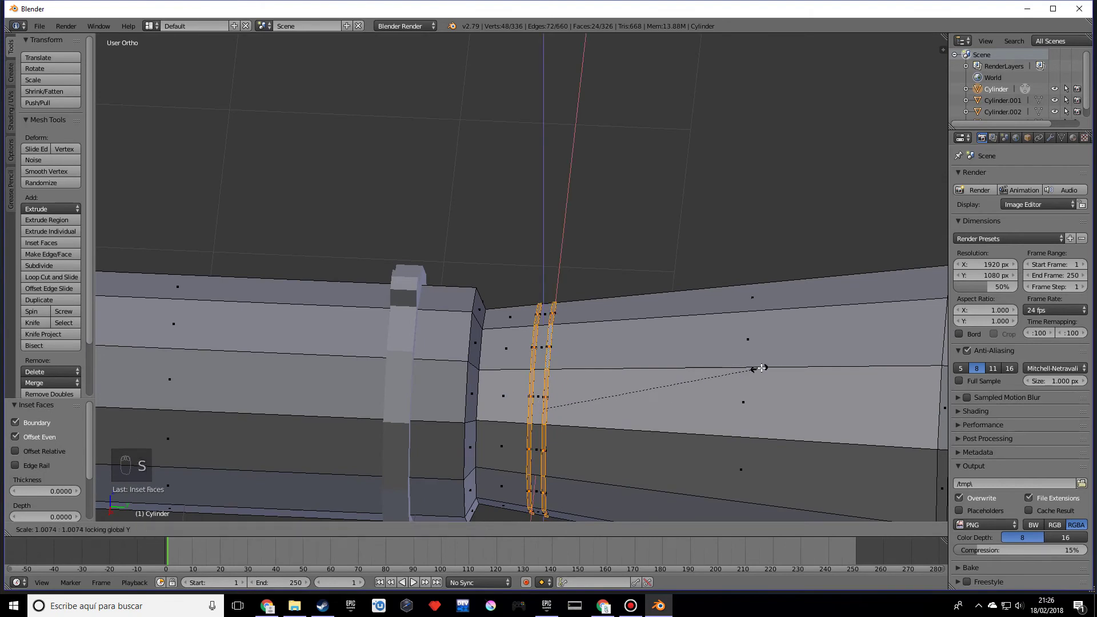
click(855, 341)
key(Tab)
- Leave mesh editing on the tube, reset the 3D cursor to the scene centre and add a cube mesh there
scroll(855, 341, down, 4)
middle_drag(766, 394, 756, 354)
scroll(682, 353, down, 7)
middle_drag(673, 357, 615, 292)
scroll(585, 326, up, 3)
scroll(595, 390, down, 1)
key(shift+c)
scroll(573, 297, up, 3)
key(shift+a)
mouse_move(615, 291)
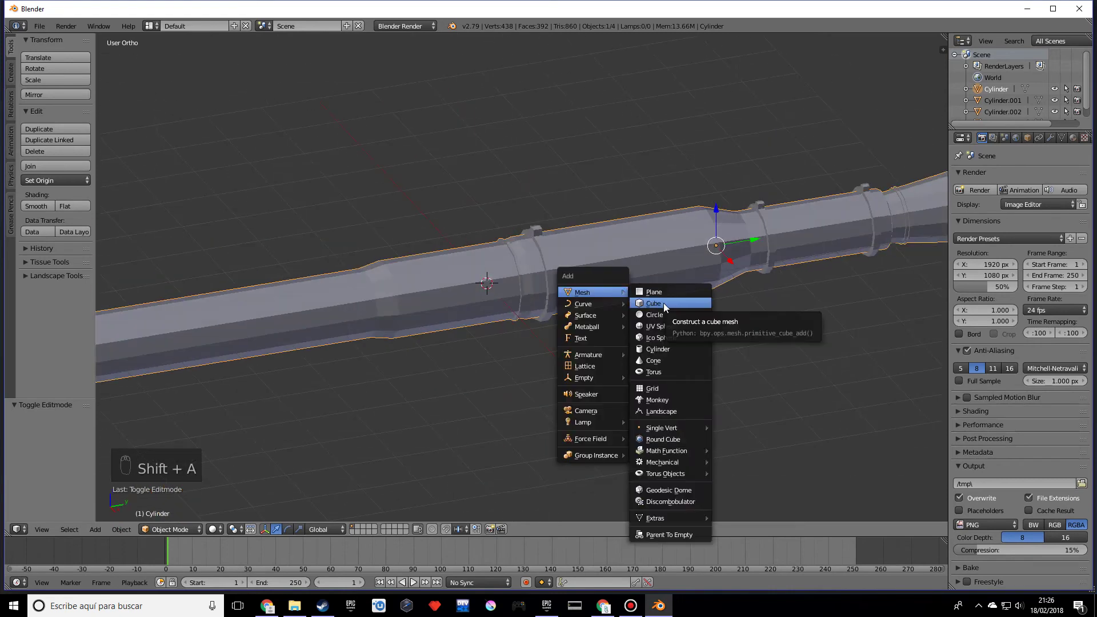
click(657, 305)
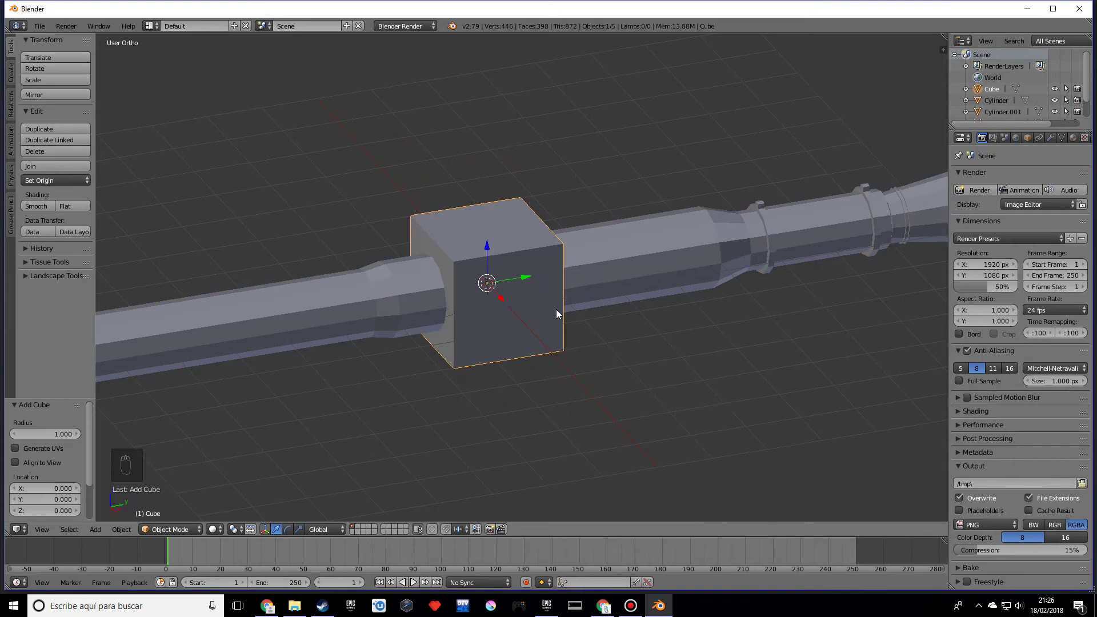
- Move the cube along Y to the tube's narrow open end and raise it 0.964 in Z
drag(526, 279, 245, 319)
shift+middle_drag(349, 332, 697, 301)
drag(575, 295, 448, 214)
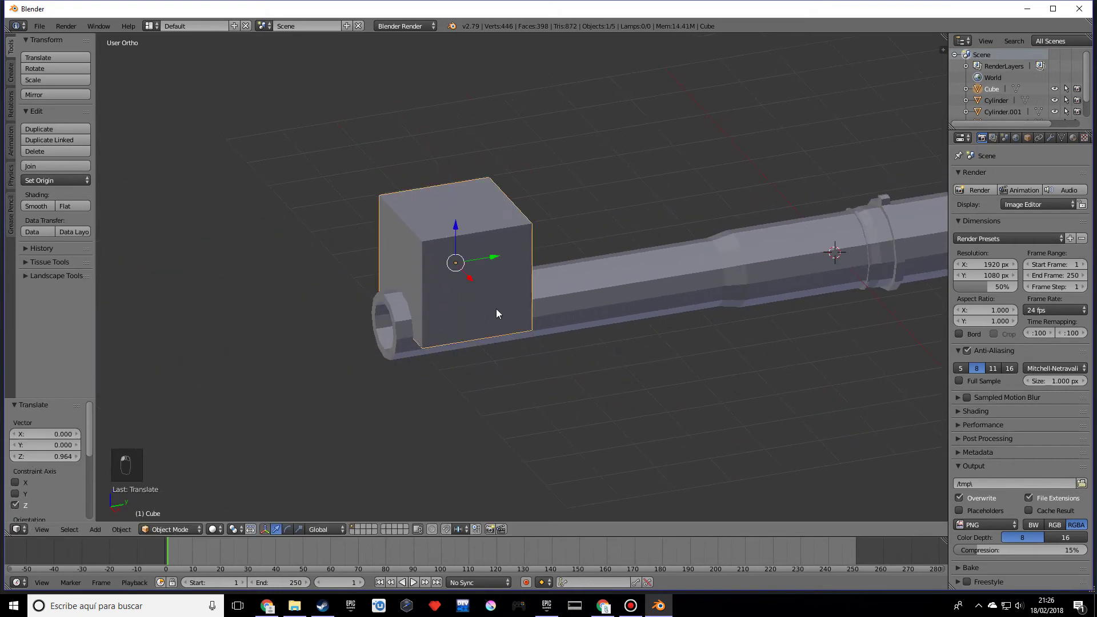
middle_drag(484, 311, 665, 303)
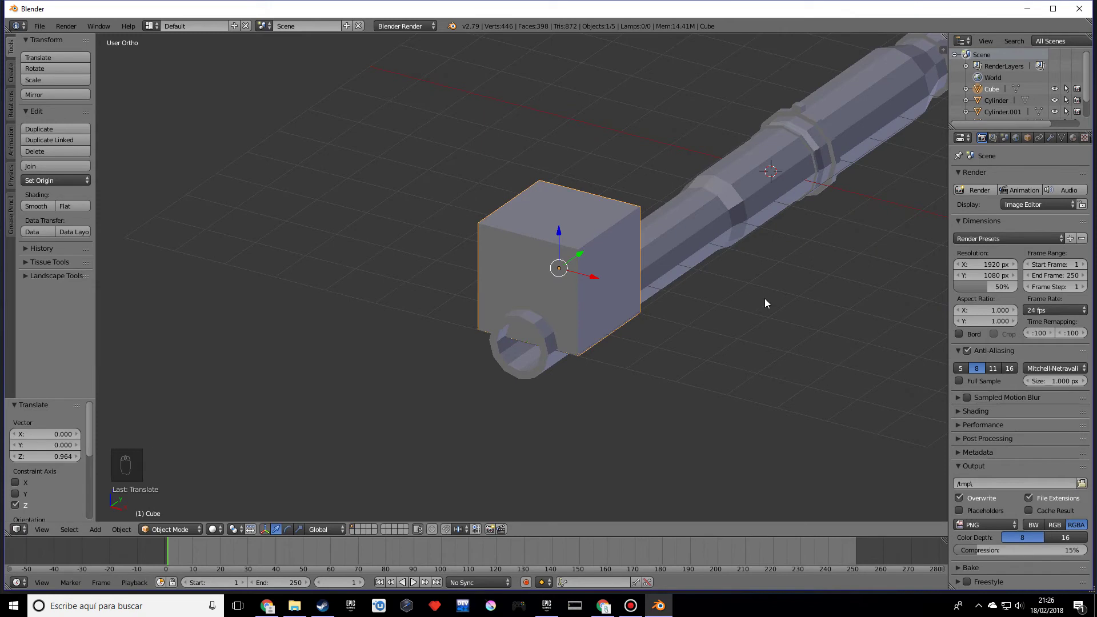
- Scale the cube by 0.205 along X and flatten it along Z into a slim bar above the tube
key(s)
key(x)
click(565, 309)
key(s)
key(z)
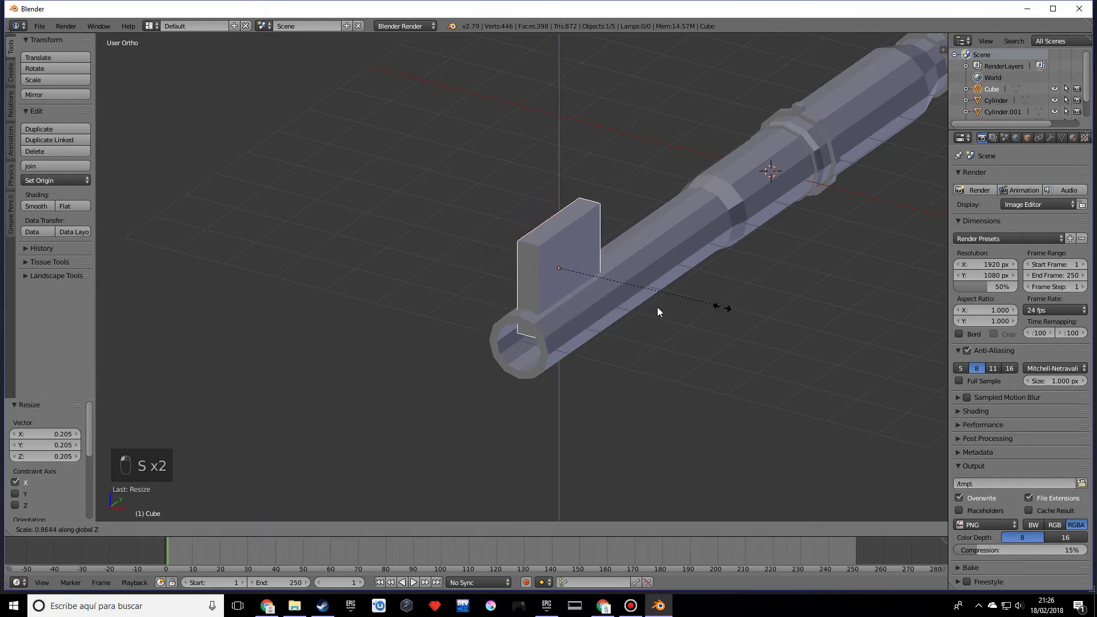
click(593, 296)
scroll(630, 304, up, 7)
- Start editing the bar's mesh and add one centred loop cut across its length
key(Tab)
scroll(646, 314, down, 1)
middle_drag(674, 316, 635, 317)
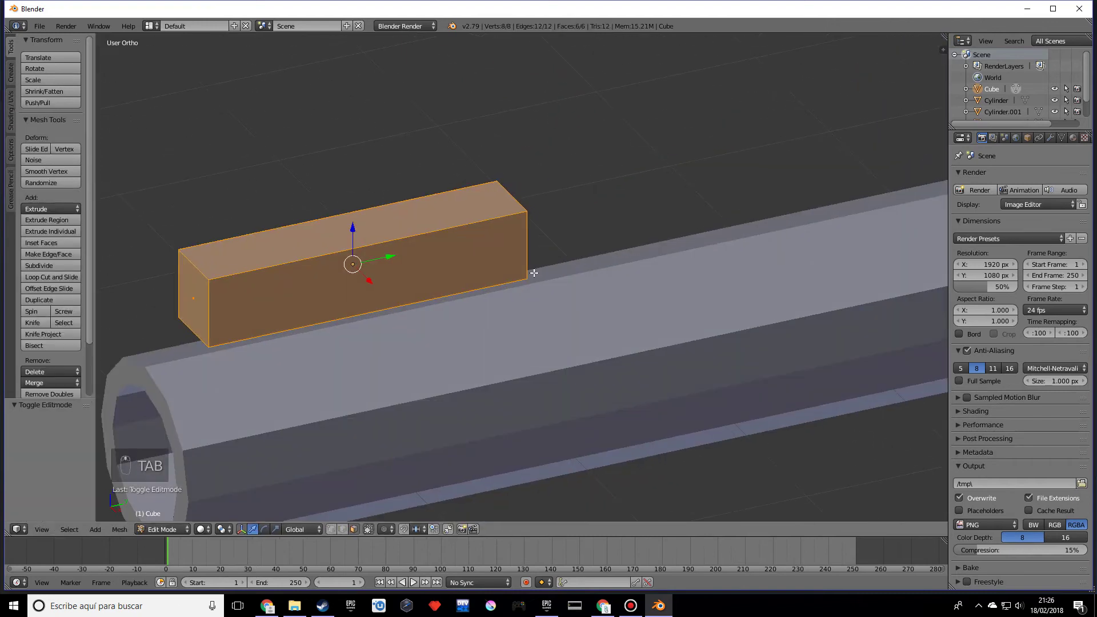
key(ctrl+r)
click(386, 234)
right_click(386, 234)
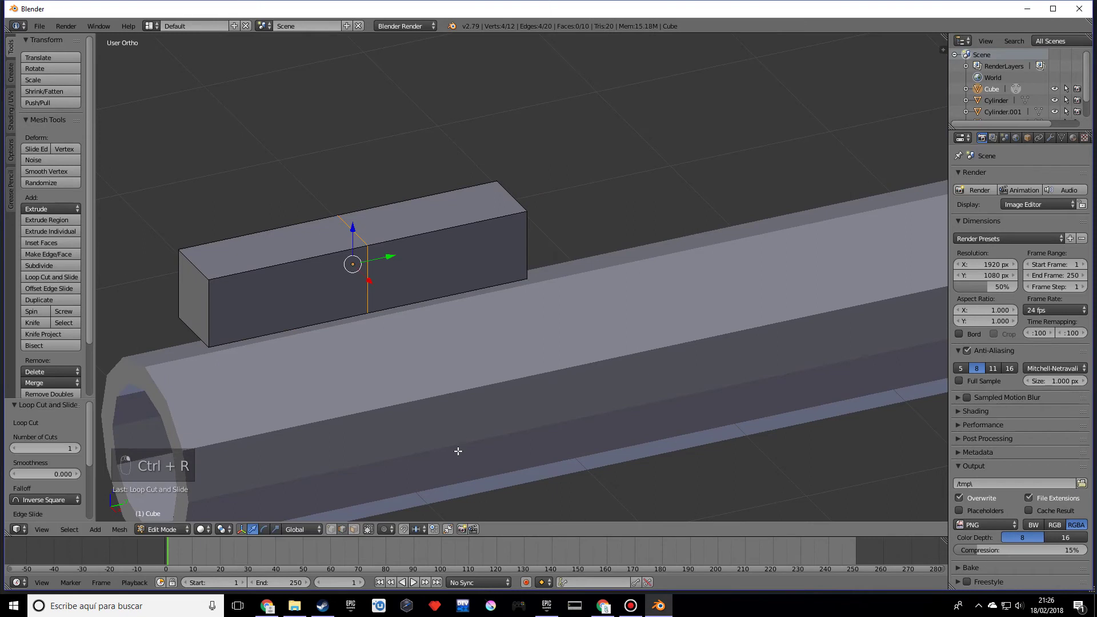
middle_drag(458, 436, 430, 443)
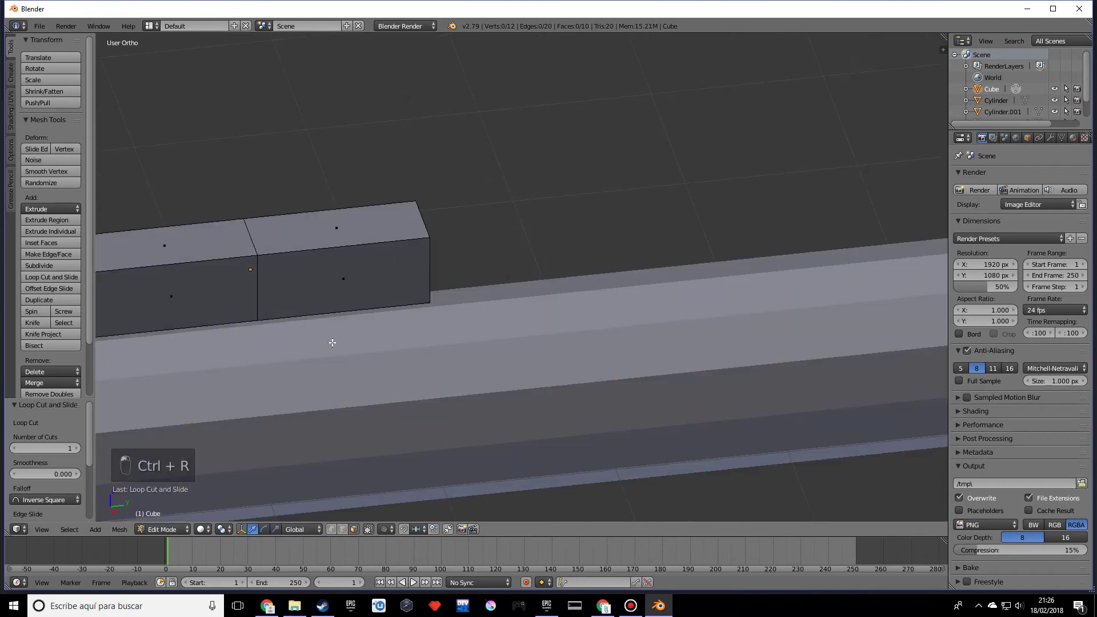
- Delete the faces of the bar's half facing the flared muzzle, including its remaining end face
alt+right_click(315, 274)
key(x)
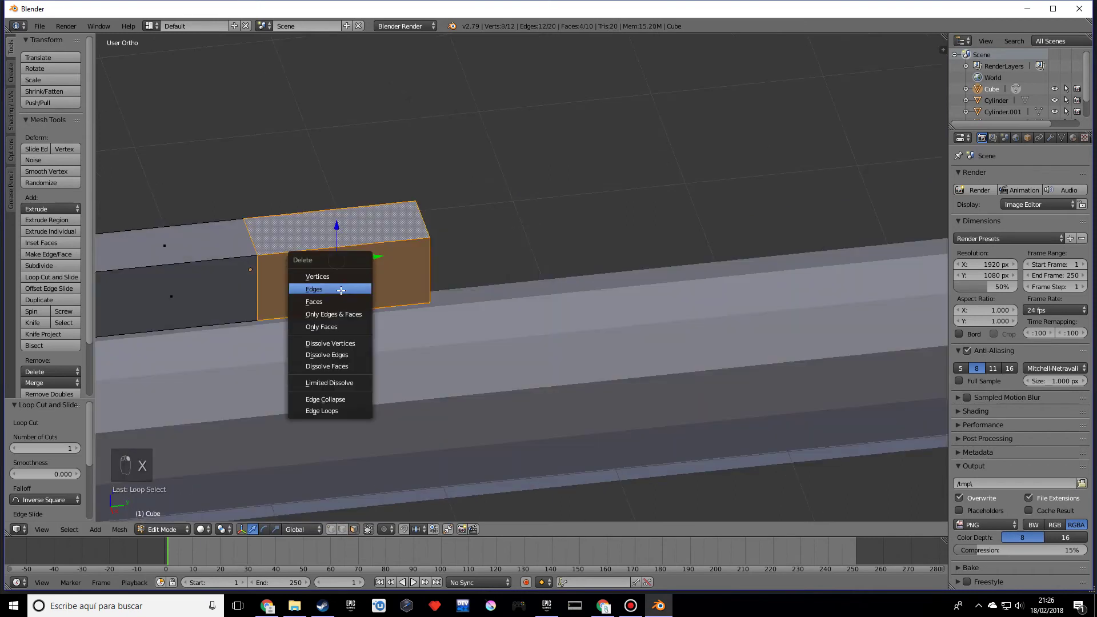
click(340, 290)
key(ctrl+z)
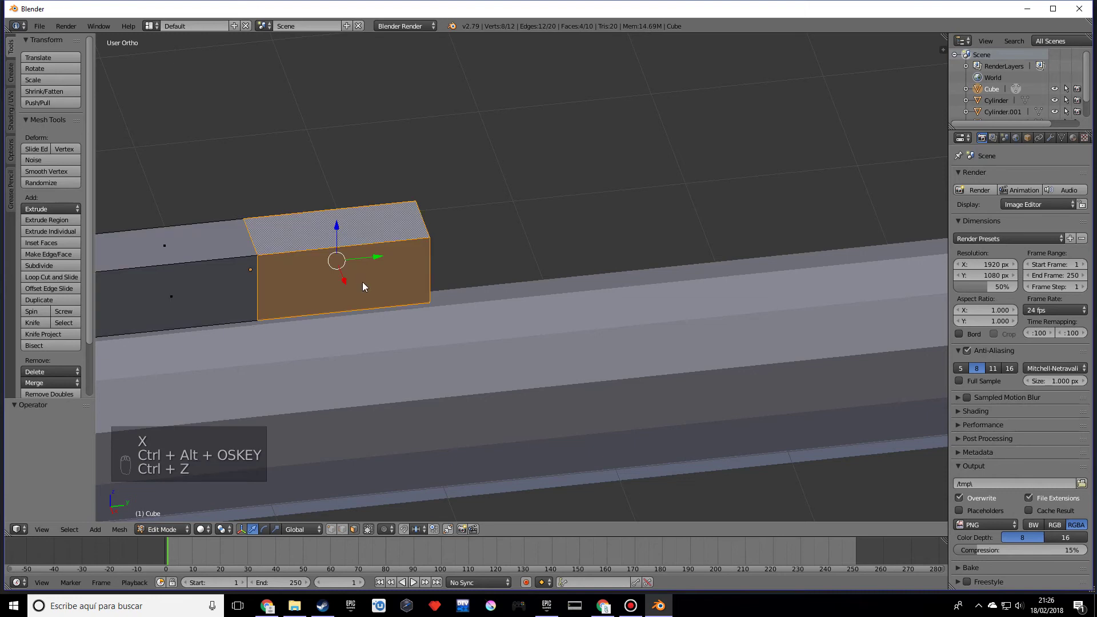
key(x)
click(363, 282)
right_click(418, 250)
key(x)
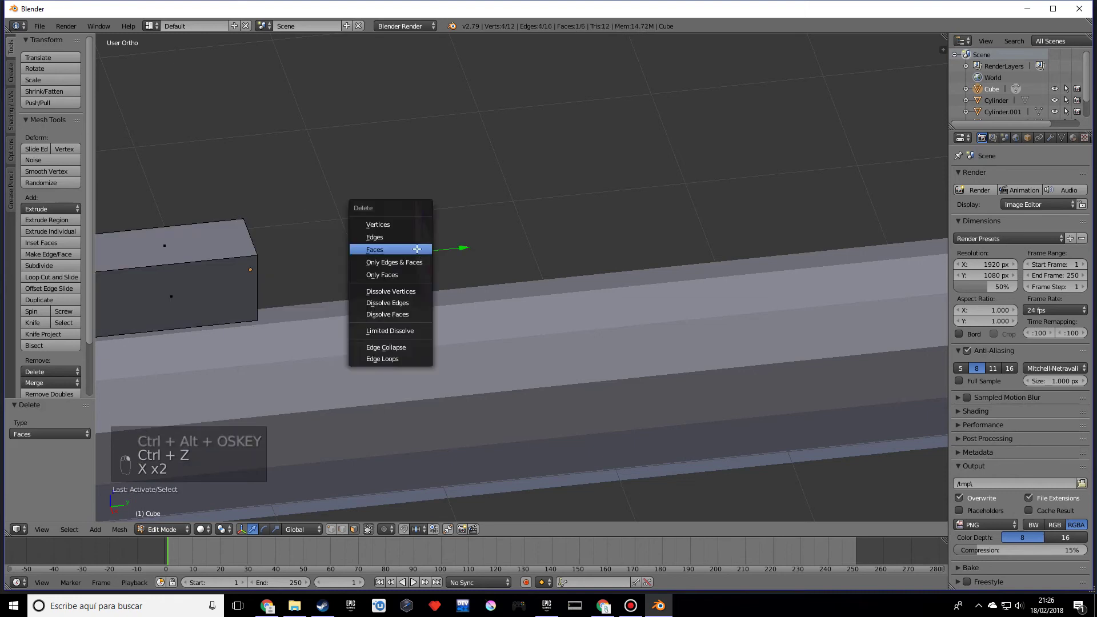
click(417, 249)
- Add a Mirror modifier to the bar, with the Y axis enabled and the X axis disabled
click(1049, 138)
click(981, 177)
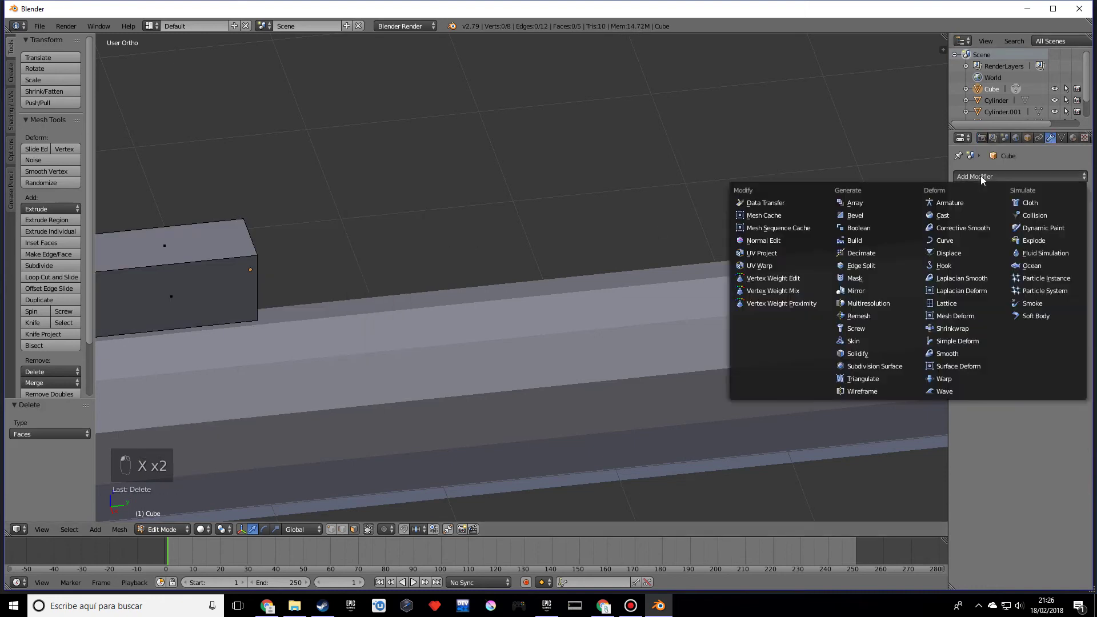
click(871, 291)
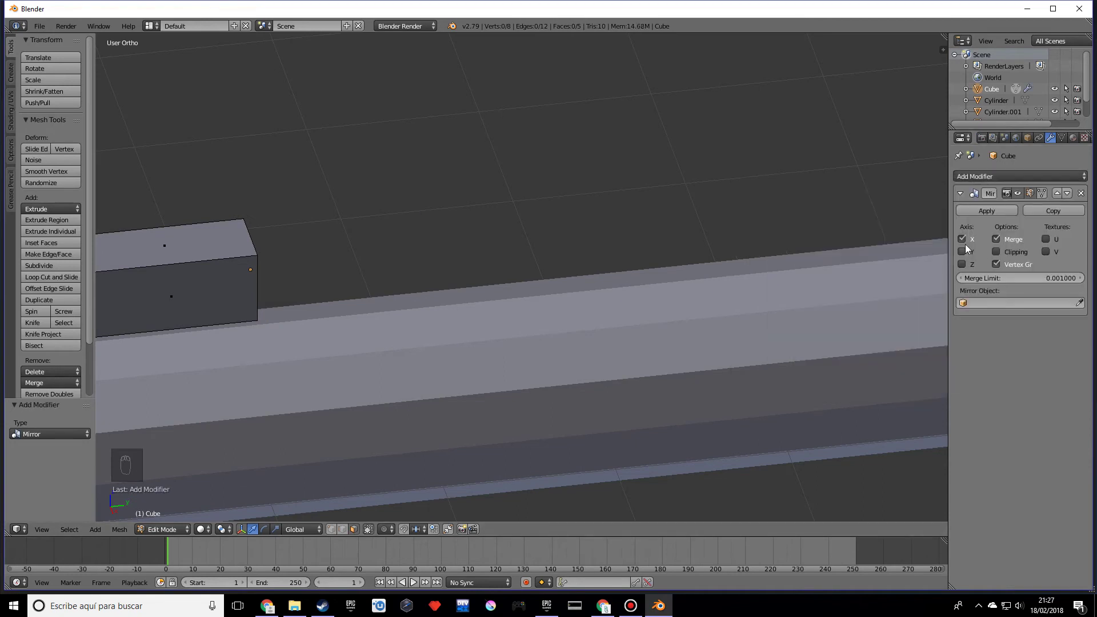
click(961, 252)
click(962, 237)
middle_drag(690, 321, 722, 320)
- Inset the bar's outer end face twice and move the inner face 1.417 along Y to hollow the bar
right_click(359, 359)
middle_drag(624, 319, 645, 311)
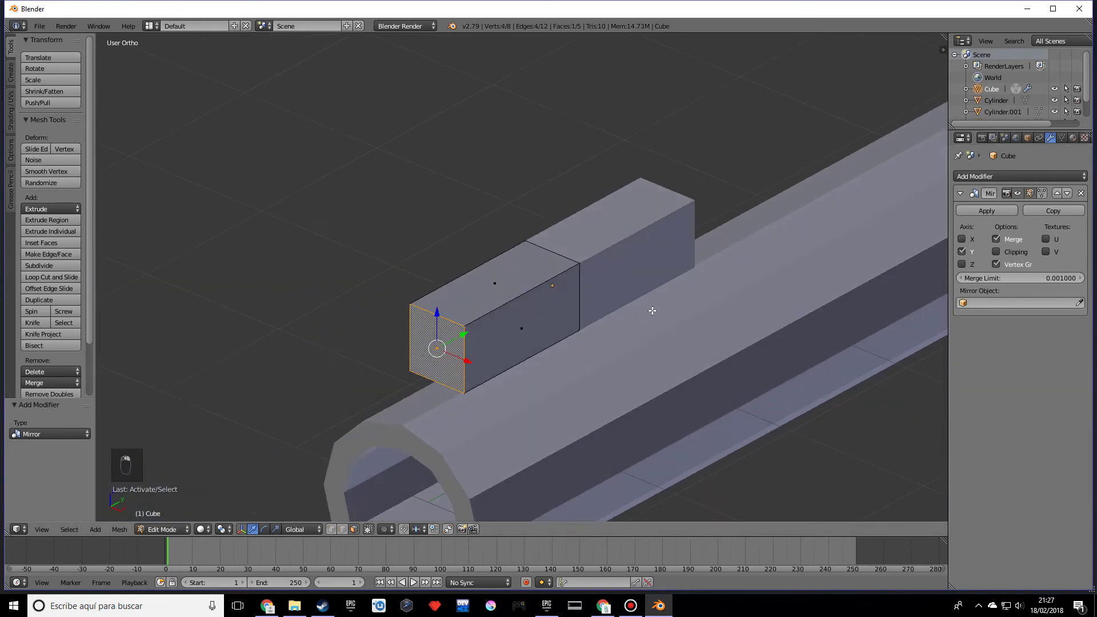
key(i)
click(588, 334)
key(i)
click(503, 311)
drag(460, 335, 641, 284)
- Enable mirror clipping, move the inner face back along Y to adjust the hollow, and delete that face
click(995, 252)
middle_drag(742, 330, 813, 239)
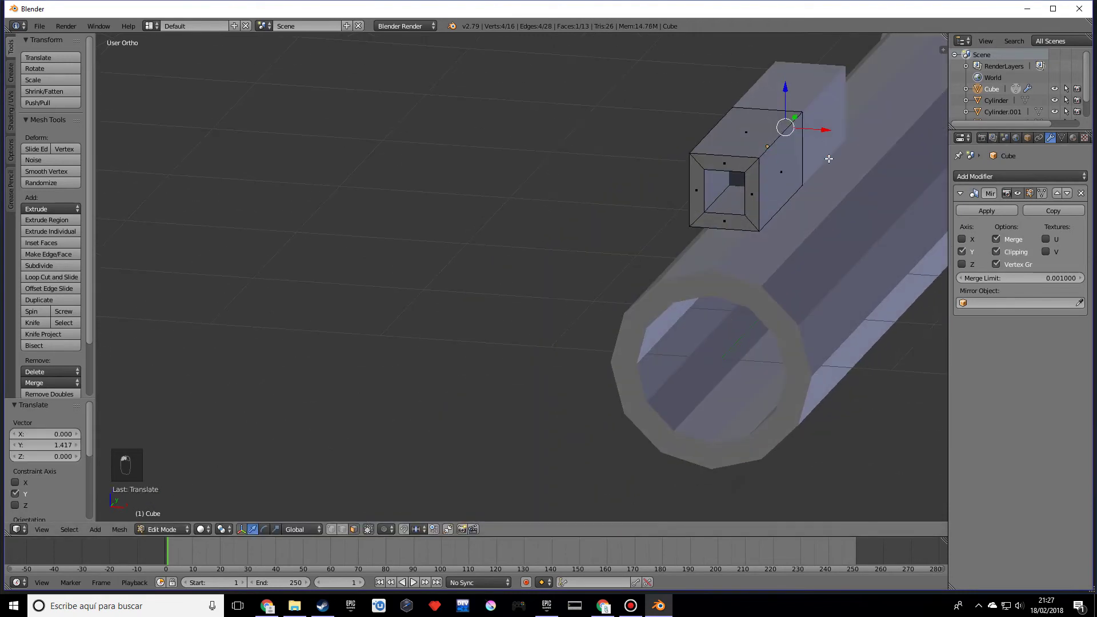
drag(798, 119, 766, 142)
drag(723, 187, 721, 189)
middle_drag(743, 213, 744, 209)
key(x)
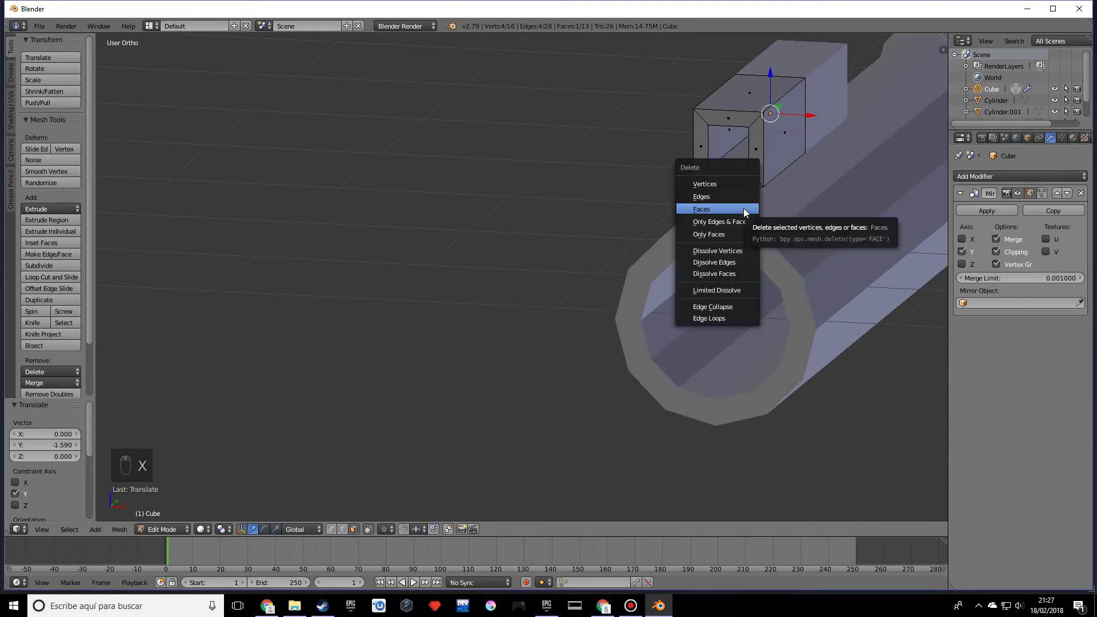
click(743, 208)
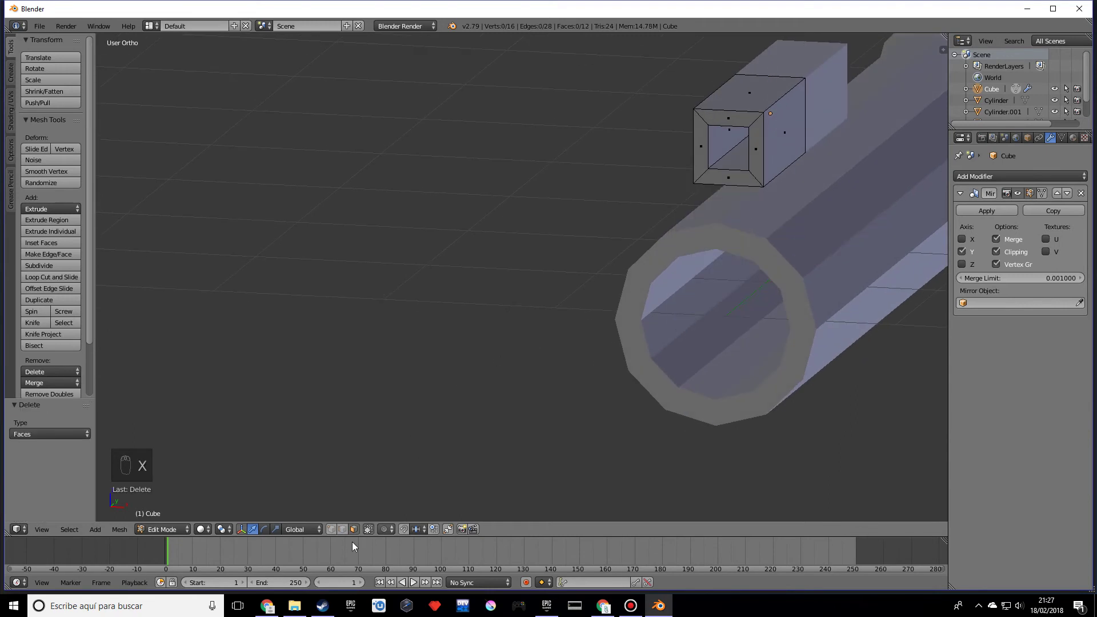
- Try to bevel the lengthwise inner edges of the bar's hollow
click(341, 529)
middle_drag(730, 176, 663, 198)
scroll(752, 216, up, 3)
middle_drag(473, 282, 524, 243)
key(ctrl+b)
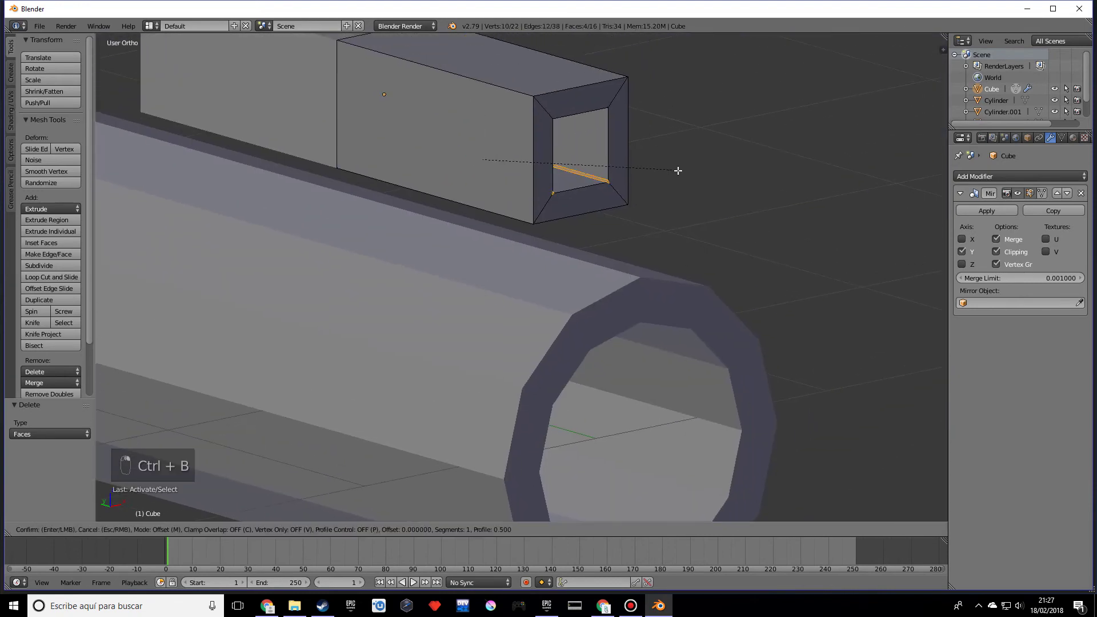
click(766, 144)
key(Tab)
middle_drag(676, 220, 409, 293)
key(Tab)
key(ctrl+z)
key(ctrl+z)
- Complete the selection of the four lengthwise inner corner edges of the hollow
shift+right_click(318, 116)
middle_drag(317, 115, 384, 249)
shift+right_click(298, 253)
middle_drag(297, 253, 497, 301)
- Try a vertex-only bevel on the hollow's four inner corner edges
key(ctrl+b)
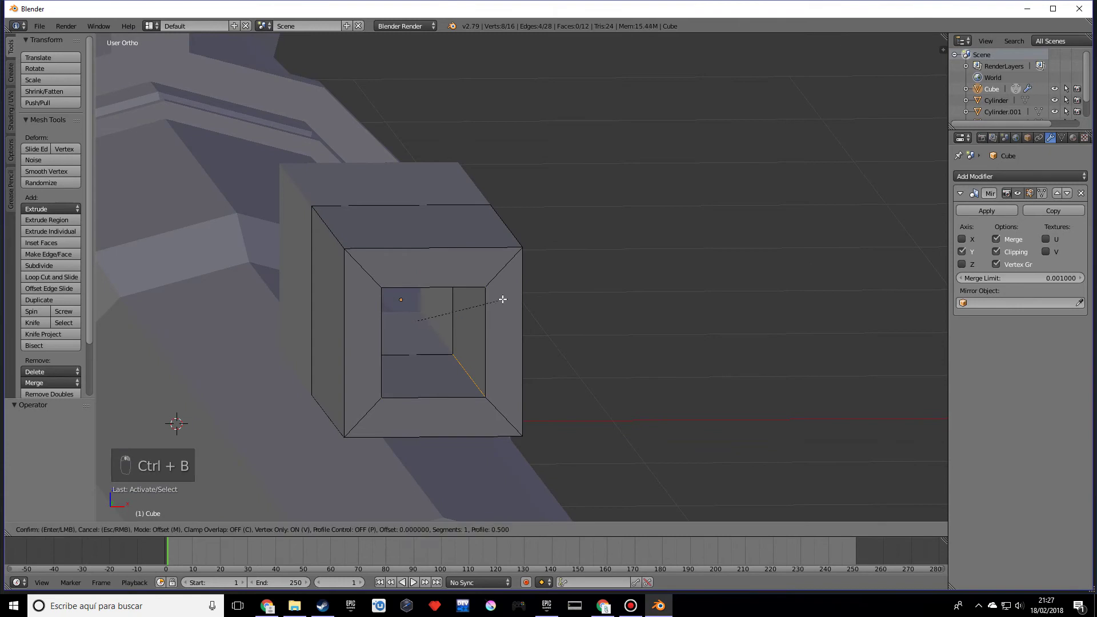
click(573, 291)
key(ctrl+x)
key(ctrl+z)
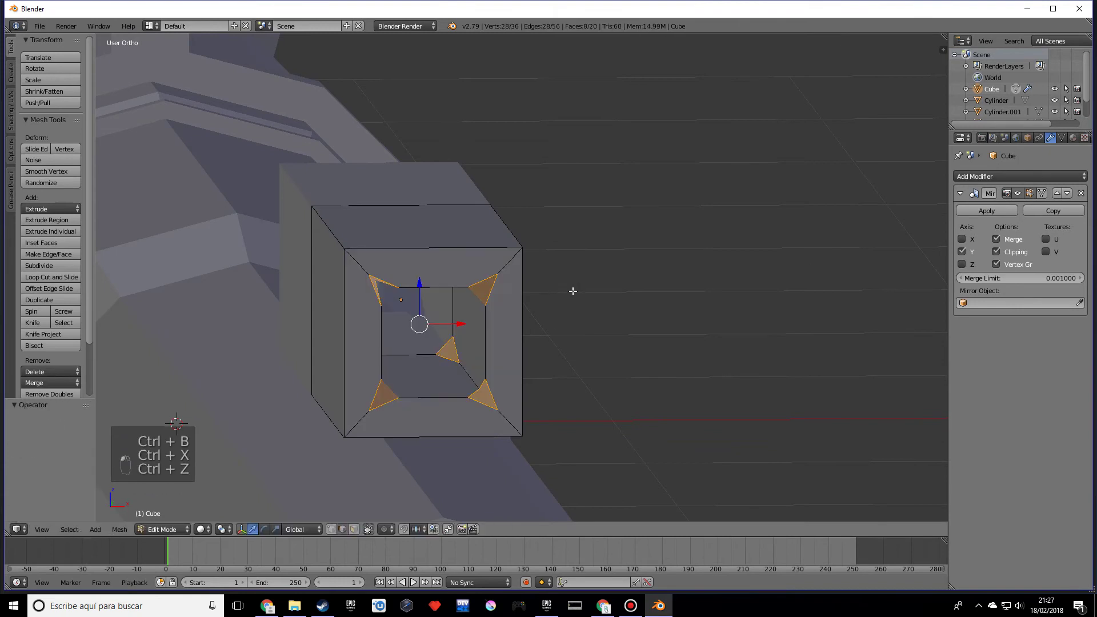
key(ctrl+z)
- Bevel the four lengthwise inner edges with one segment so the bar's opening becomes eight-sided
key(ctrl+b)
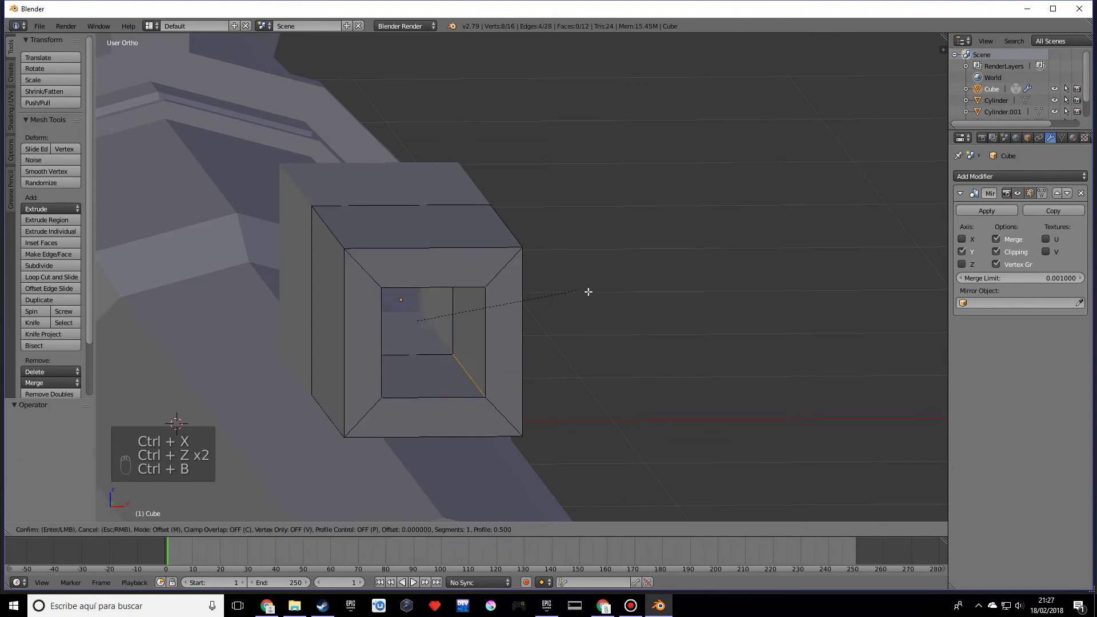
click(714, 266)
key(Tab)
middle_drag(712, 272, 507, 343)
key(Tab)
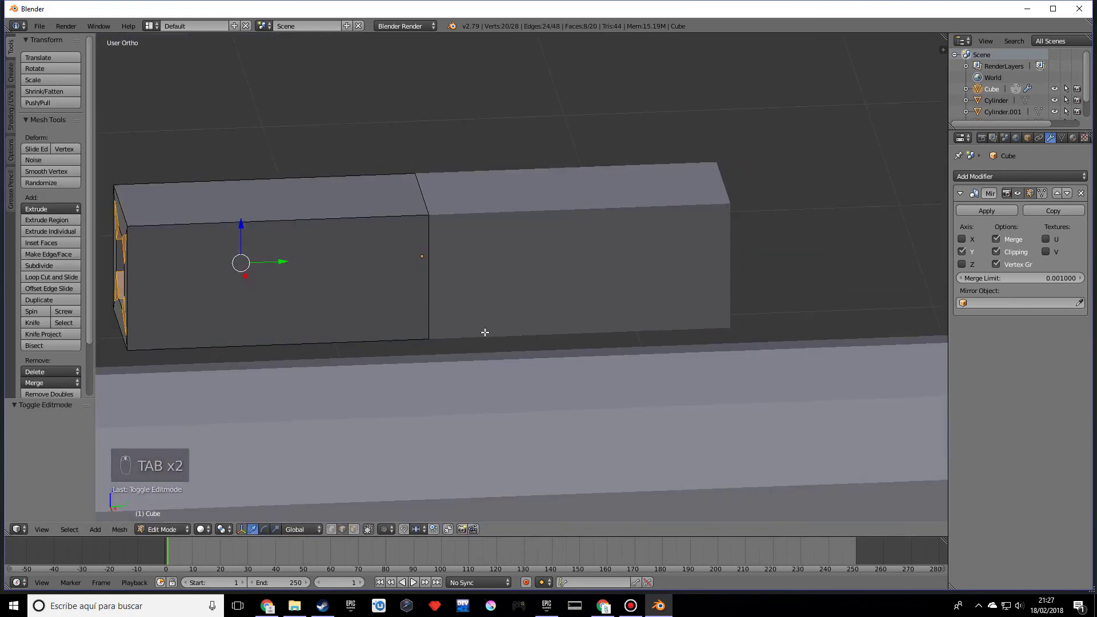
- Add a crosswise loop cut to the editable half of the bar, slid slightly toward its open end
key(ctrl+r)
click(346, 226)
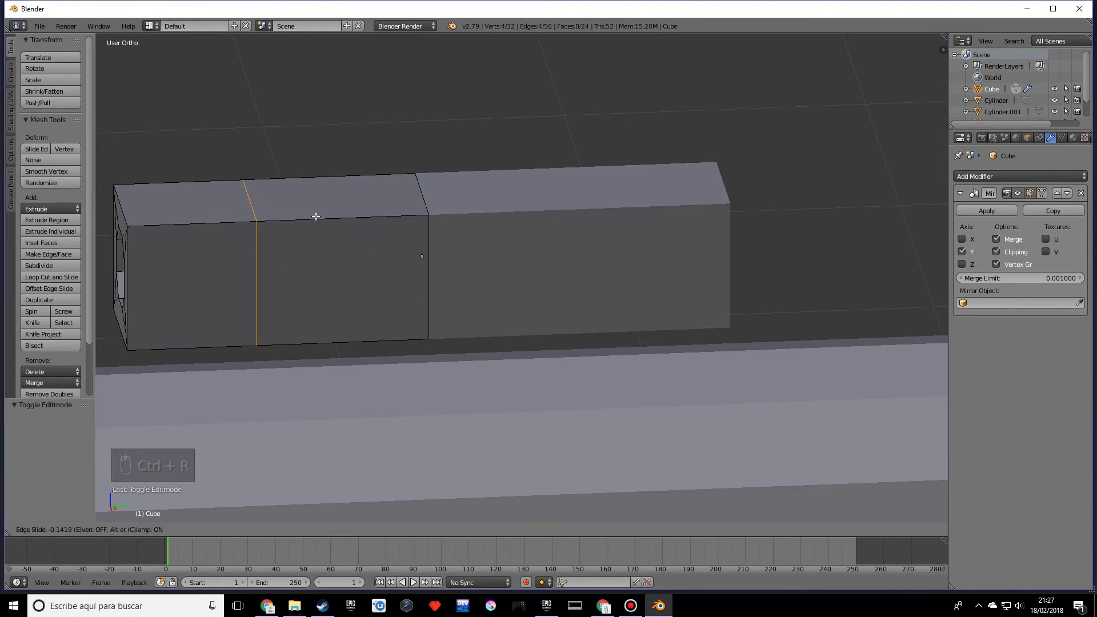
click(313, 217)
middle_drag(306, 320, 441, 268)
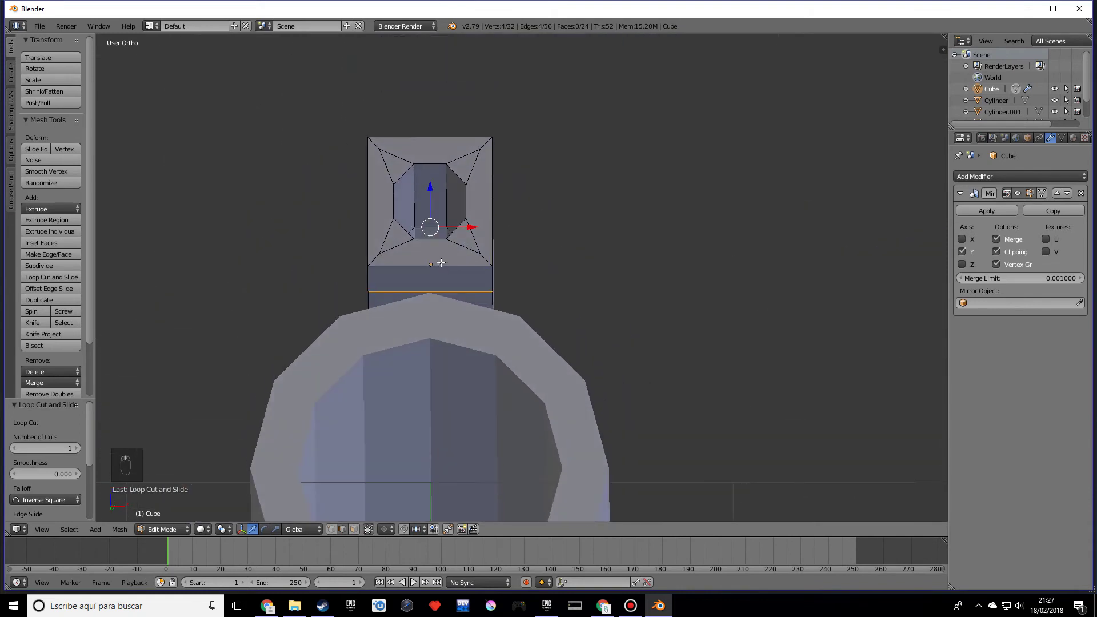
- Add two lengthwise loop cuts along the bar's underside and spread them apart by 1.752 along X
key(ctrl+r)
scroll(439, 258, up, 1)
click(438, 259)
right_click(439, 258)
key(s)
key(x)
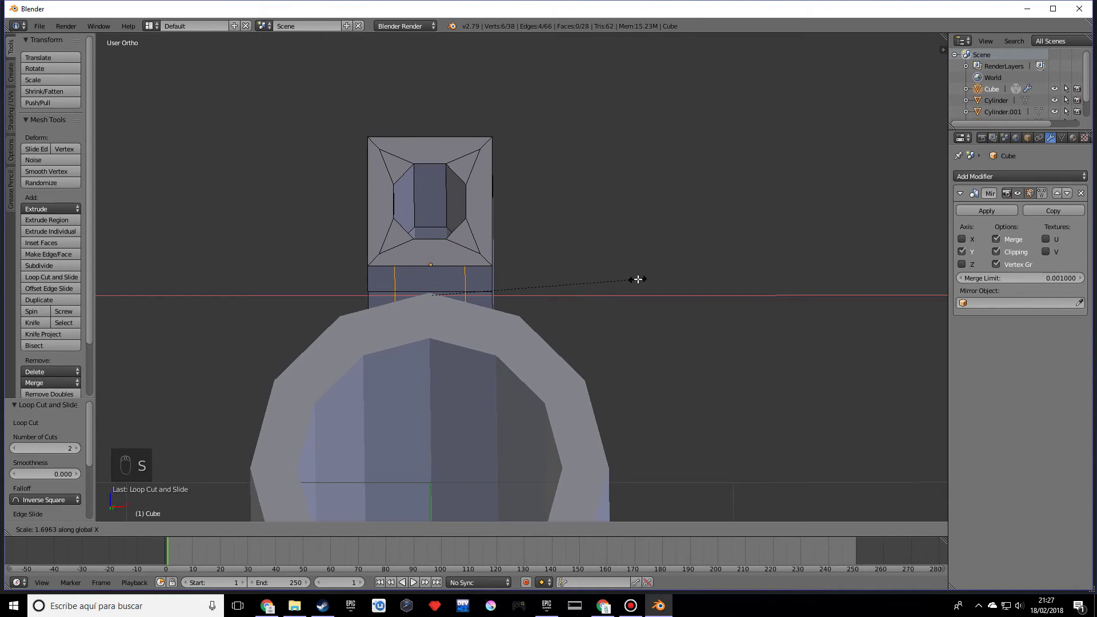
click(645, 279)
middle_drag(634, 284, 588, 291)
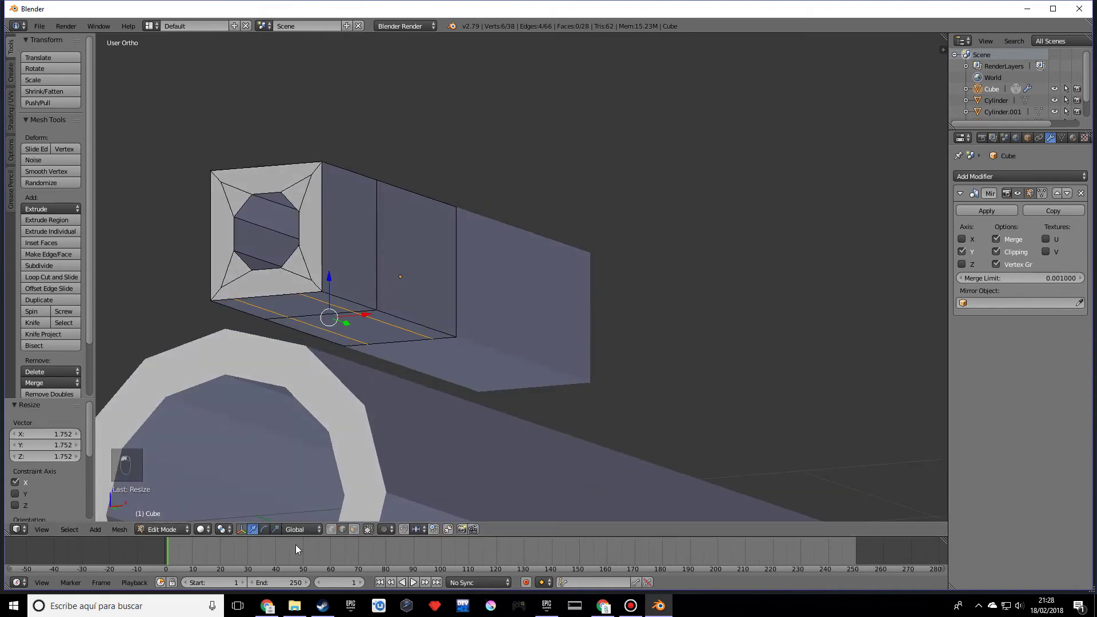
- Select the two central underside faces between the lengthwise cuts and lower them 0.031 in Z
click(354, 529)
middle_drag(393, 414, 370, 336)
right_click(338, 287)
ctrl+right_click(305, 259)
middle_drag(303, 259, 354, 285)
drag(306, 268, 280, 295)
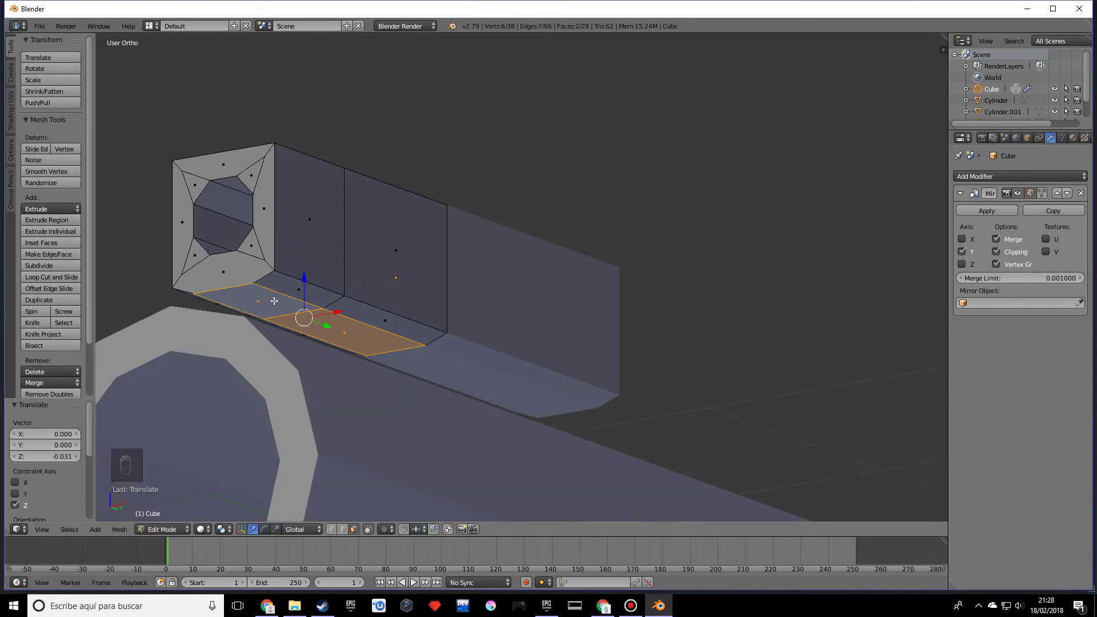
middle_drag(274, 300, 382, 342)
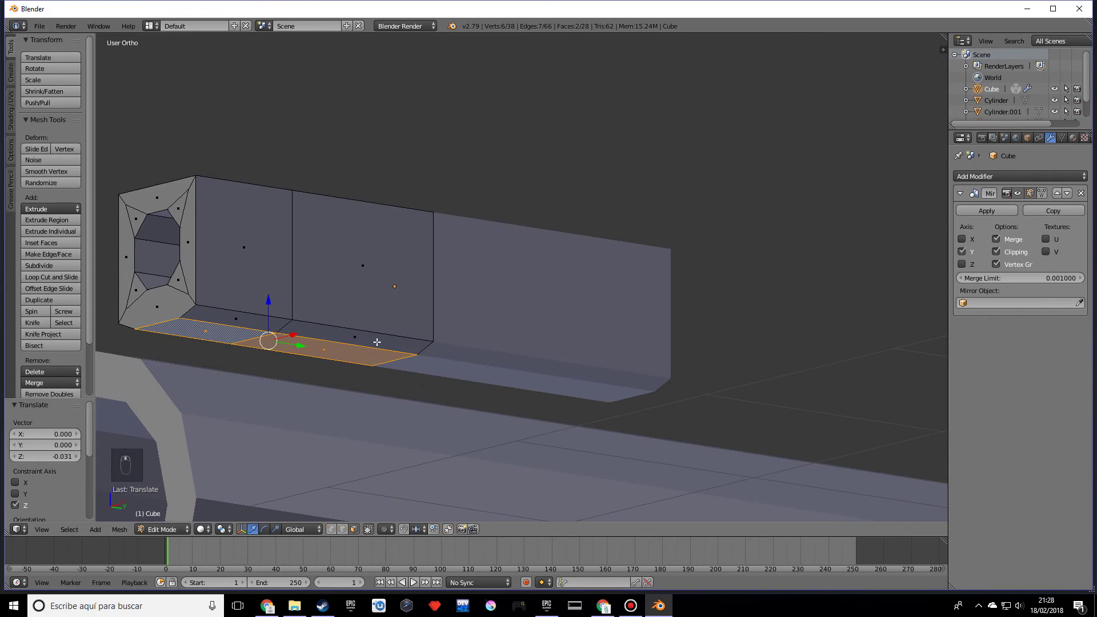
- Add another crosswise loop cut on the mirror-plane side of the existing cut, close to it
key(ctrl+r)
click(342, 340)
right_click(333, 345)
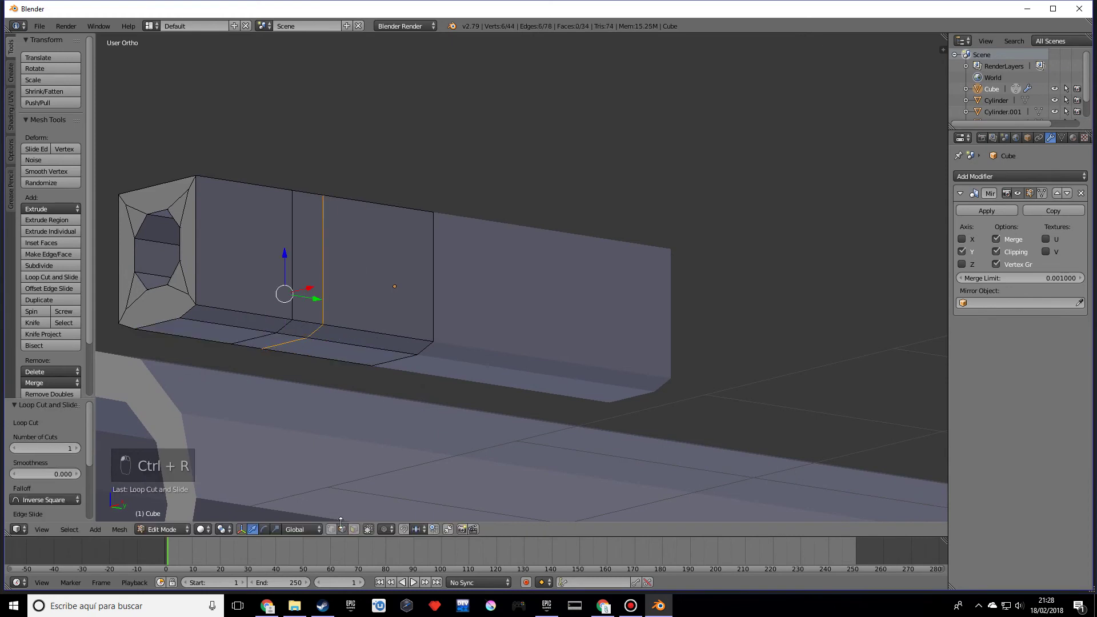
- Extrude the central underside face at the open end by 0.182 toward the tube as a mounting foot
right_click(221, 337)
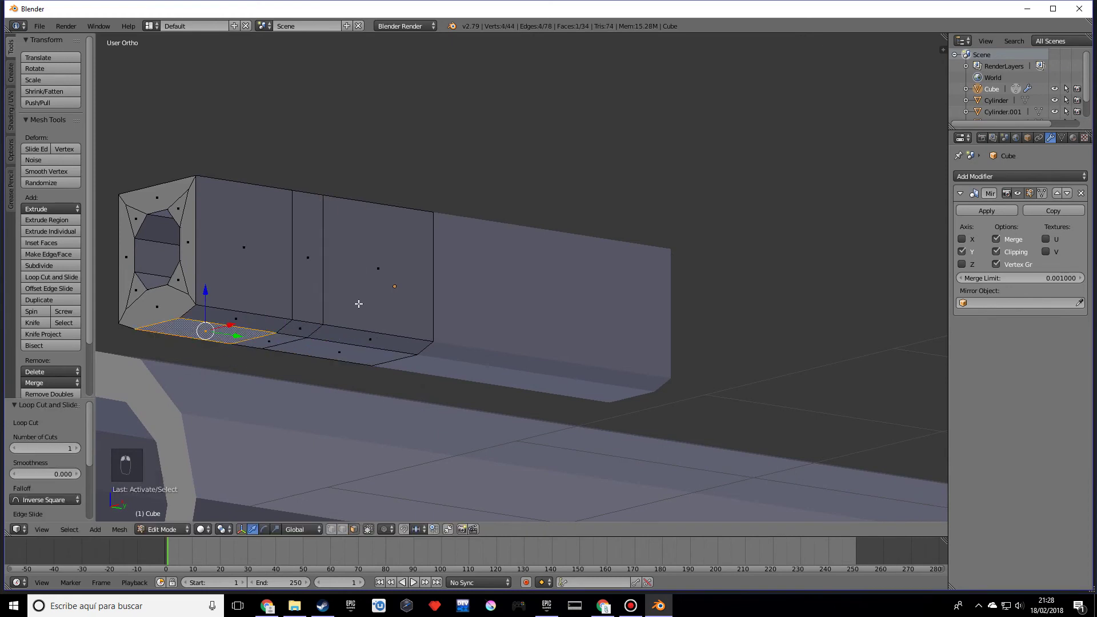
key(e)
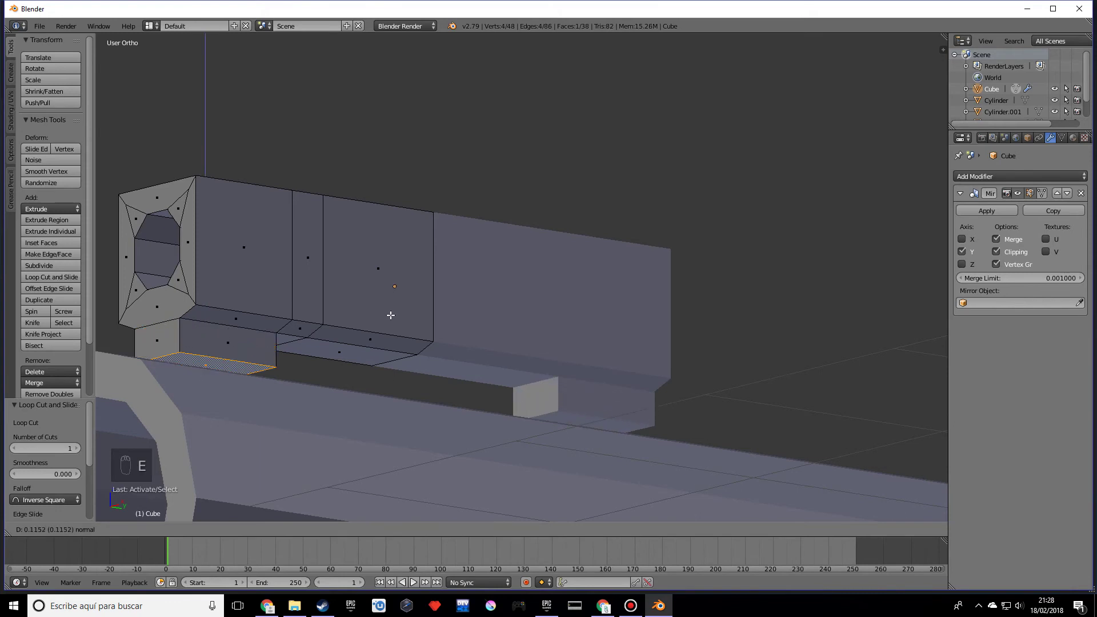
click(387, 335)
middle_drag(365, 382, 302, 519)
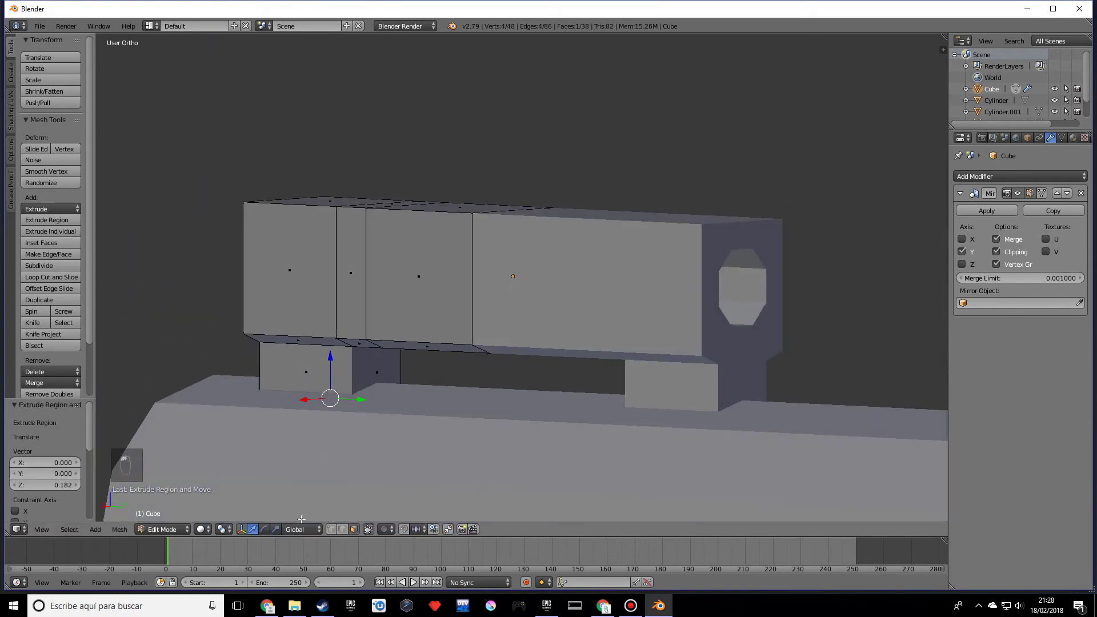
- Try to bevel the edge where the mounting foot's inner side meets the bar's underside
click(342, 529)
middle_drag(336, 392, 549, 416)
key(ctrl+b)
click(497, 386)
key(Tab)
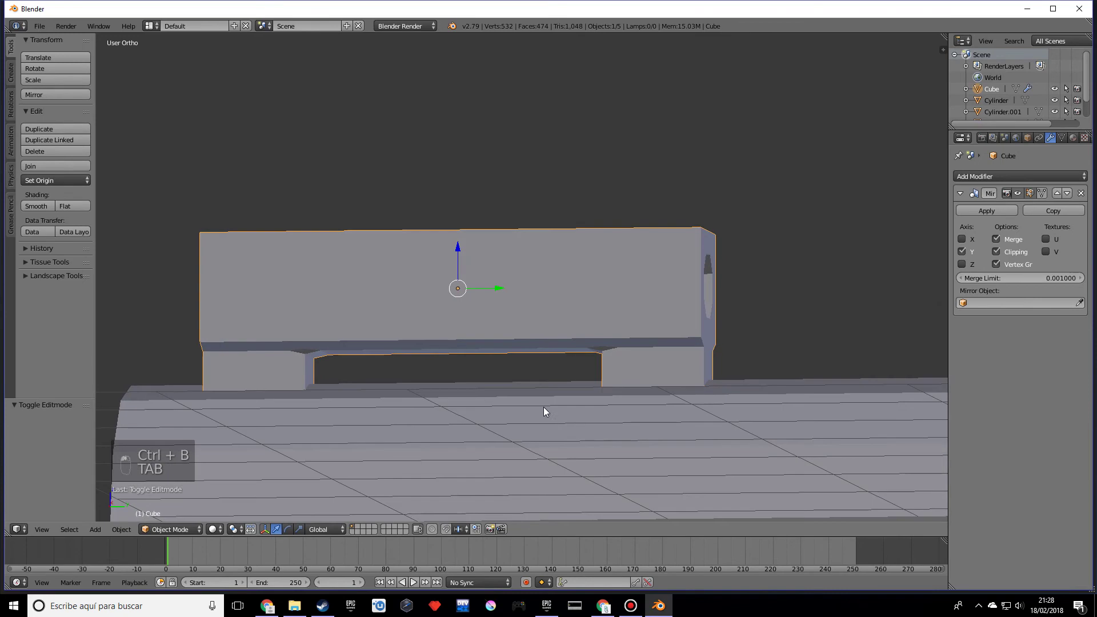
key(Tab)
key(ctrl+z)
key(ctrl+z)
- Return to object mode and lower the whole bar 0.034 in Z onto the tube
key(Tab)
scroll(519, 378, down, 1)
middle_drag(519, 379, 605, 324)
key(g)
key(z)
click(489, 247)
scroll(540, 318, up, 3)
scroll(582, 332, up, 3)
right_click(605, 324)
key(backslash)
right_click(605, 324)
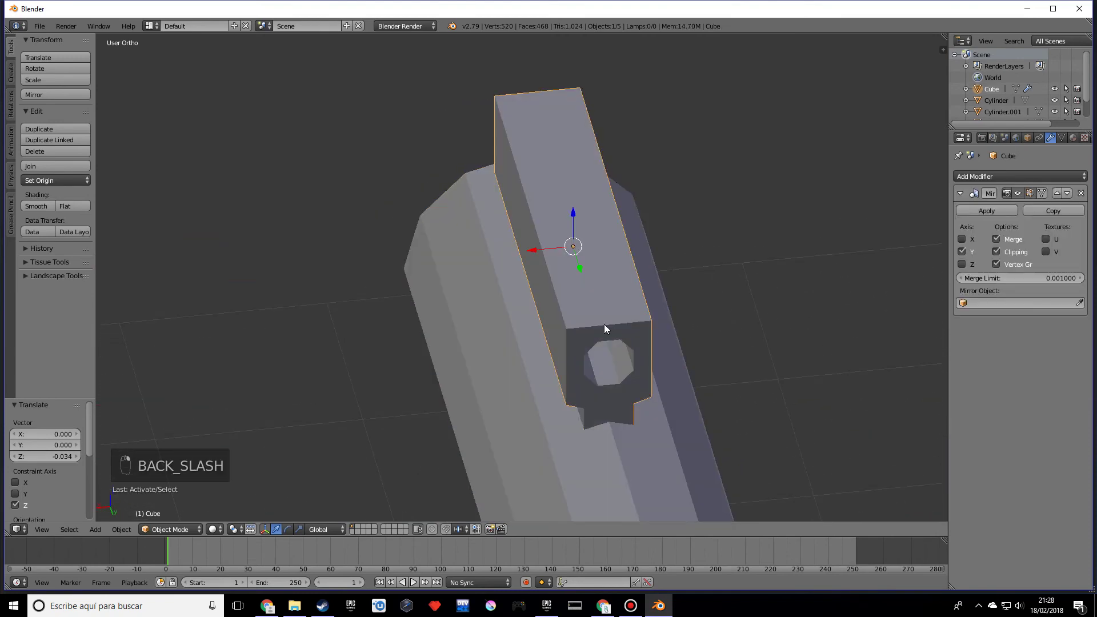
middle_drag(607, 327, 637, 328)
scroll(695, 322, down, 2)
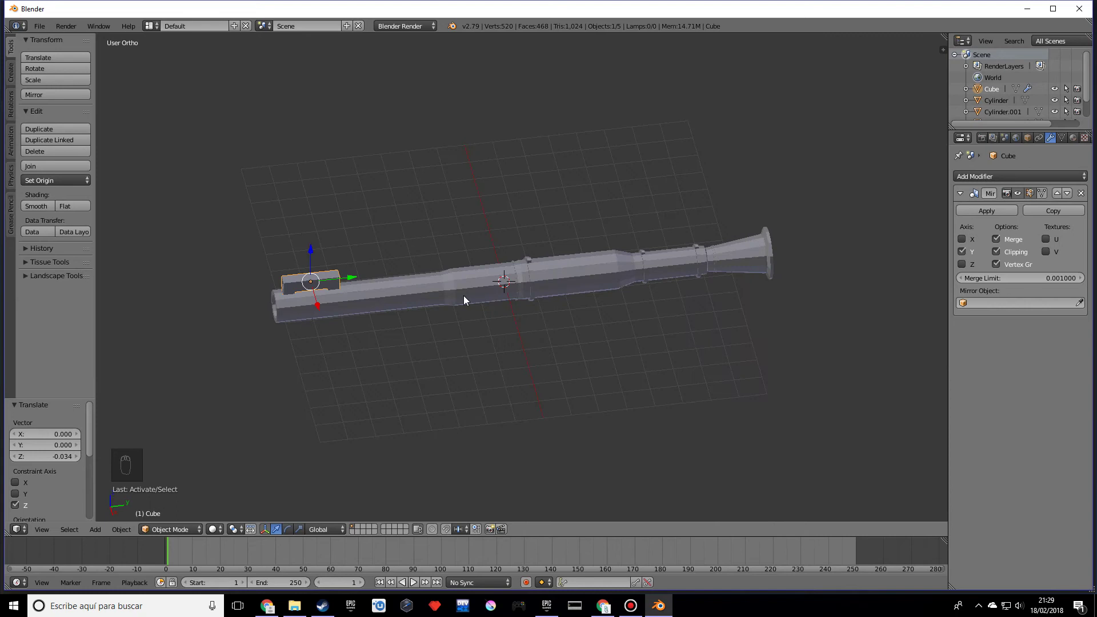
- Snap the 3D cursor to the selected bar
middle_drag(464, 296, 477, 293)
key(shift+s)
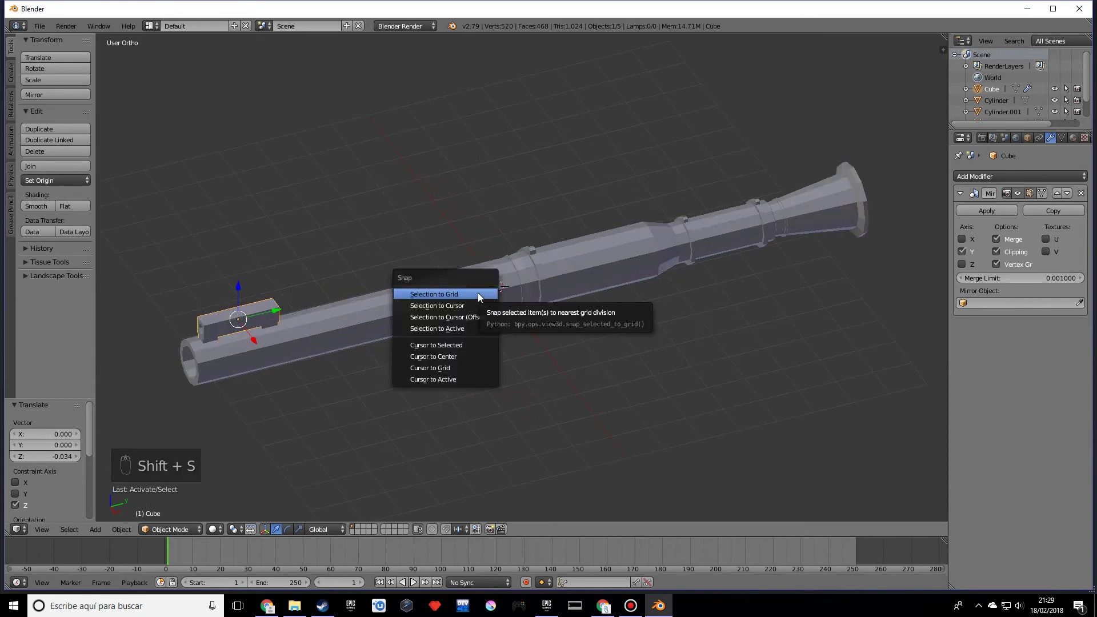
click(471, 344)
- Add a mesh cylinder with 8 vertices at the 3D cursor on the bar
shift+middle_drag(438, 318, 556, 293)
scroll(502, 296, up, 4)
middle_drag(456, 299, 681, 349)
middle_drag(566, 324, 582, 331)
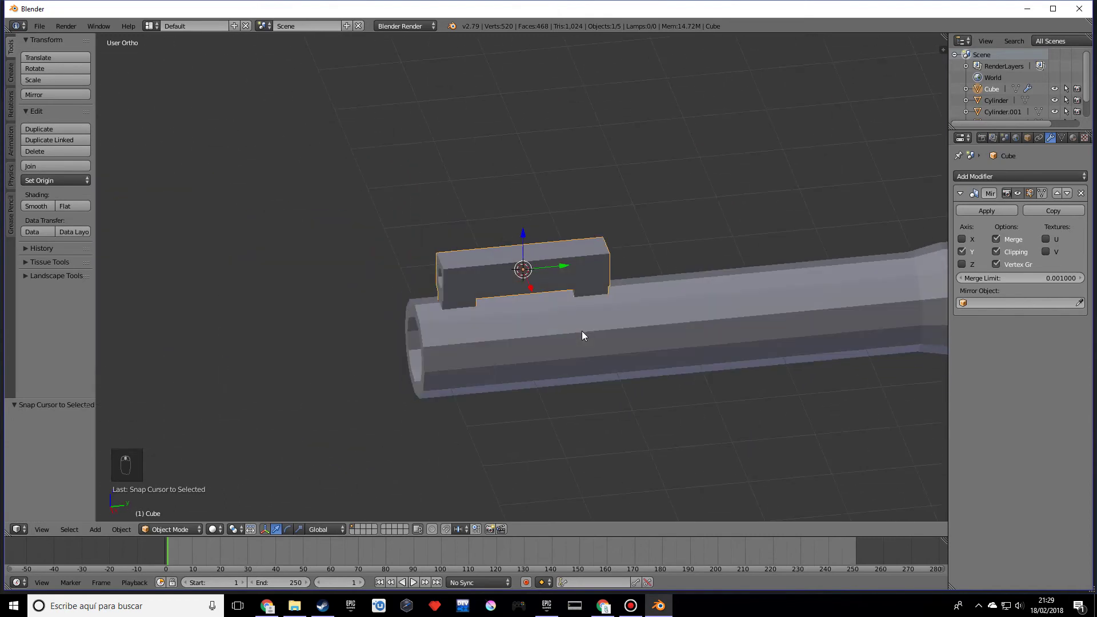
key(shift+a)
mouse_move(597, 303)
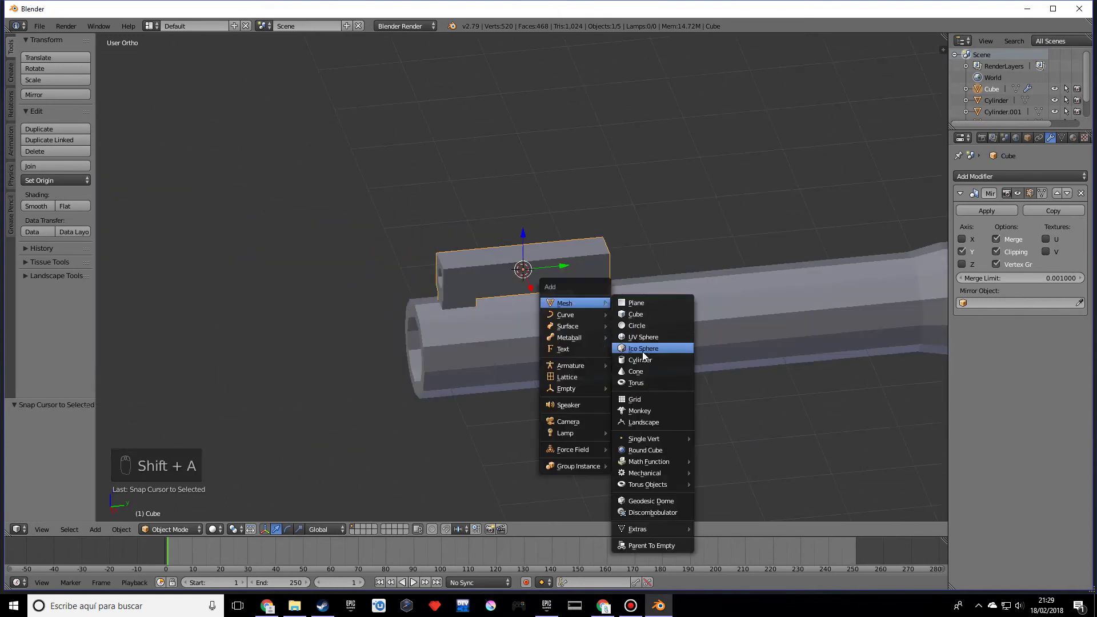
click(648, 366)
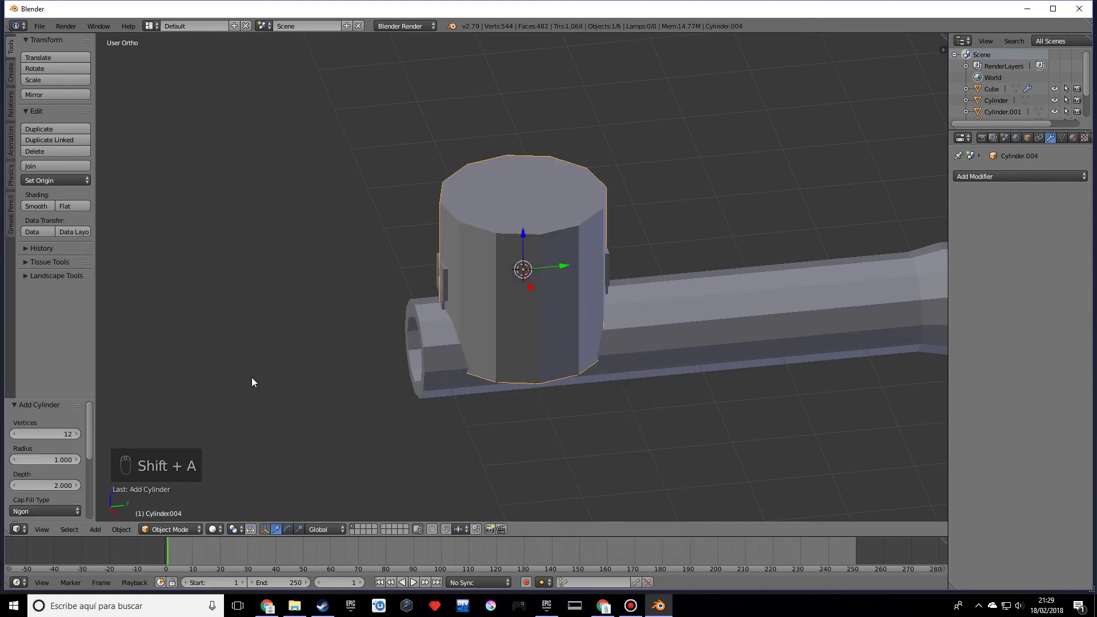
click(59, 432)
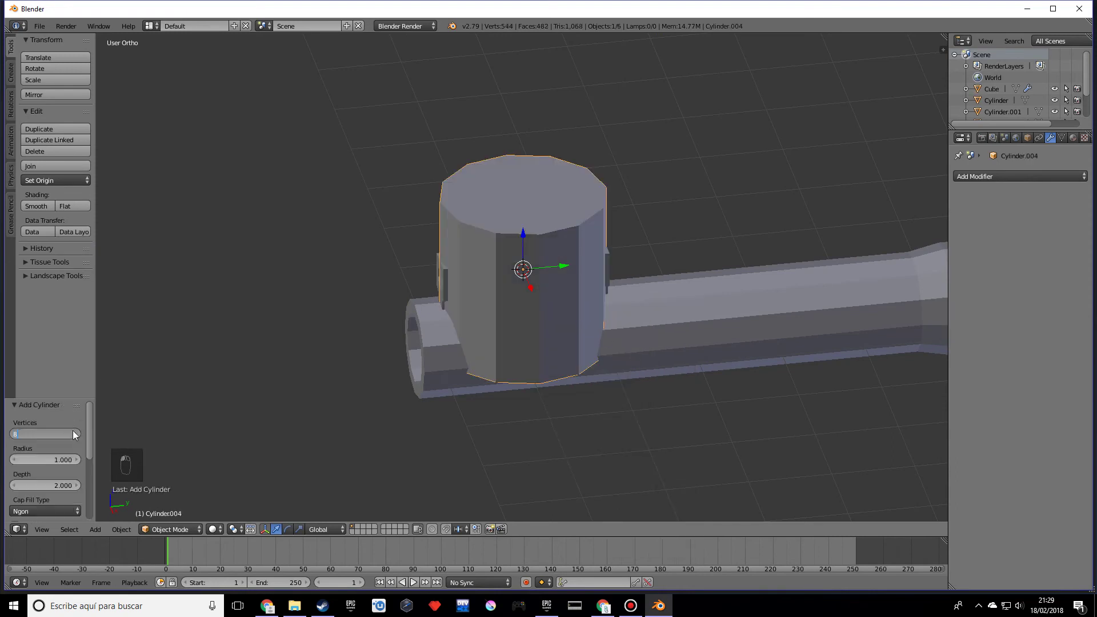
key(Return)
- Rotate the cylinder 90° about X and 90° about Z so it runs crosswise through the bar
text(r)
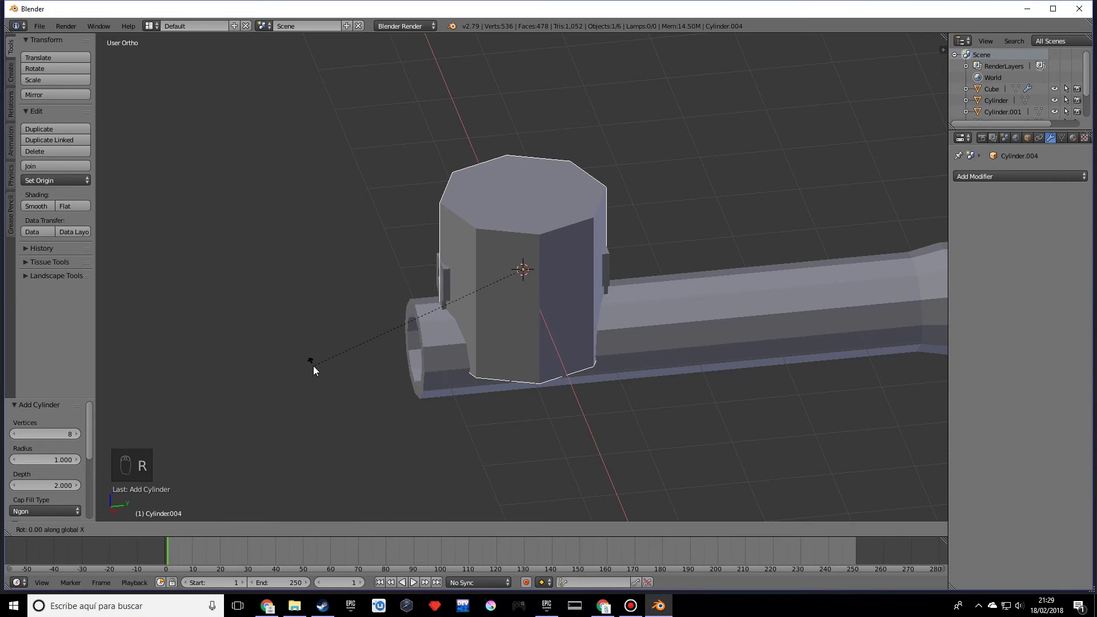
text(x90)
key(Return)
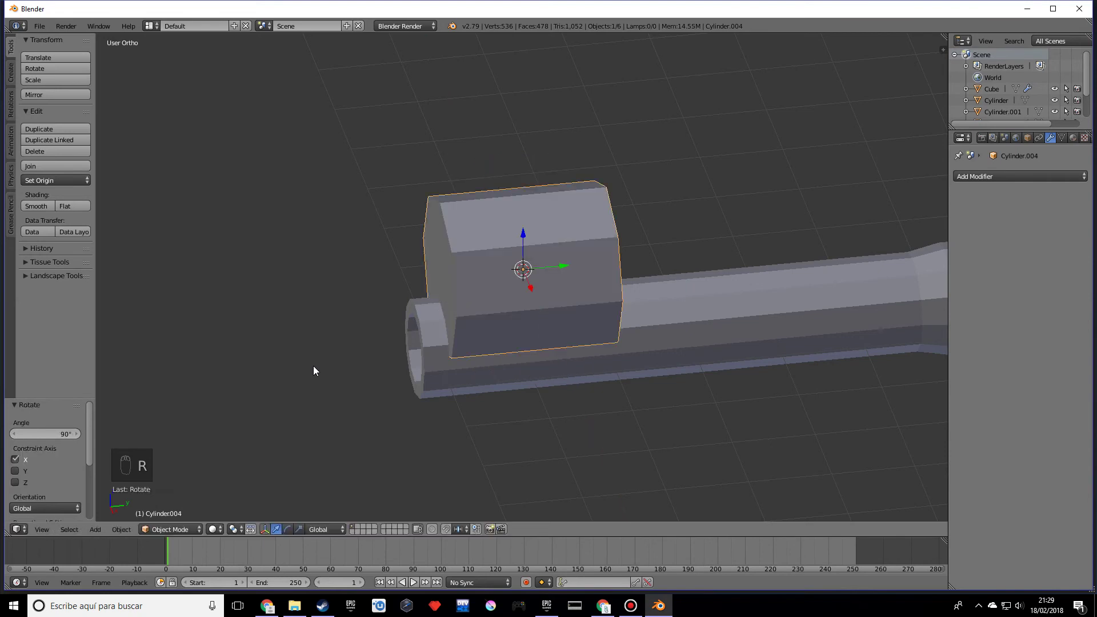
text(rz90)
key(Return)
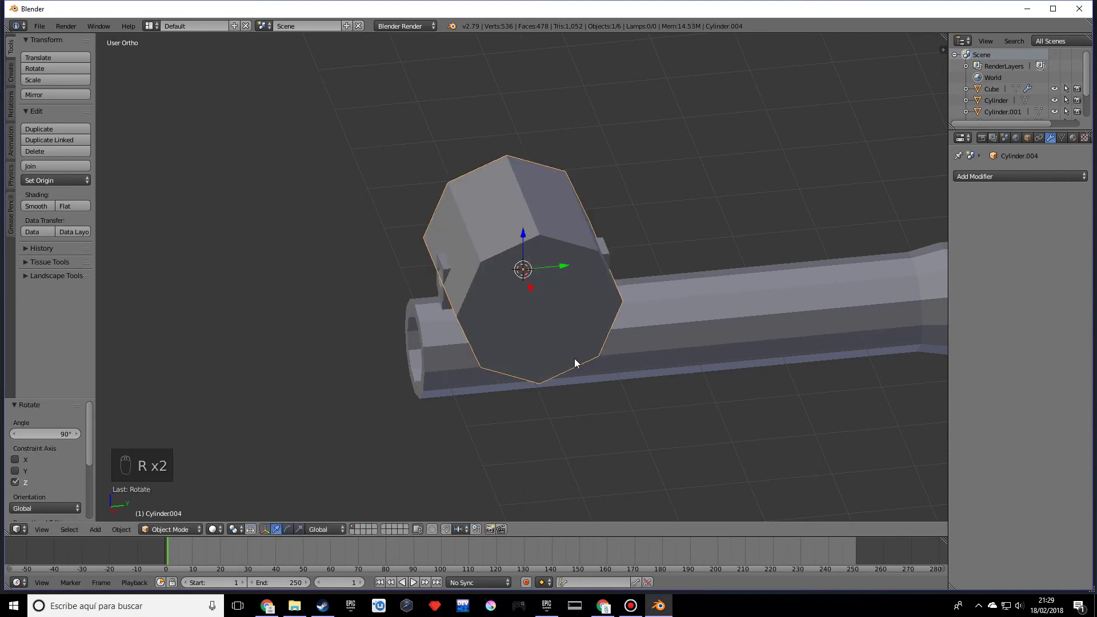
- Shrink the cylinder to fit the bar's side, stretch it by 2.539 along X, and scale it uniformly by 0.787
key(s)
click(556, 286)
middle_drag(567, 300, 568, 299)
key(s)
key(x)
click(642, 332)
key(s)
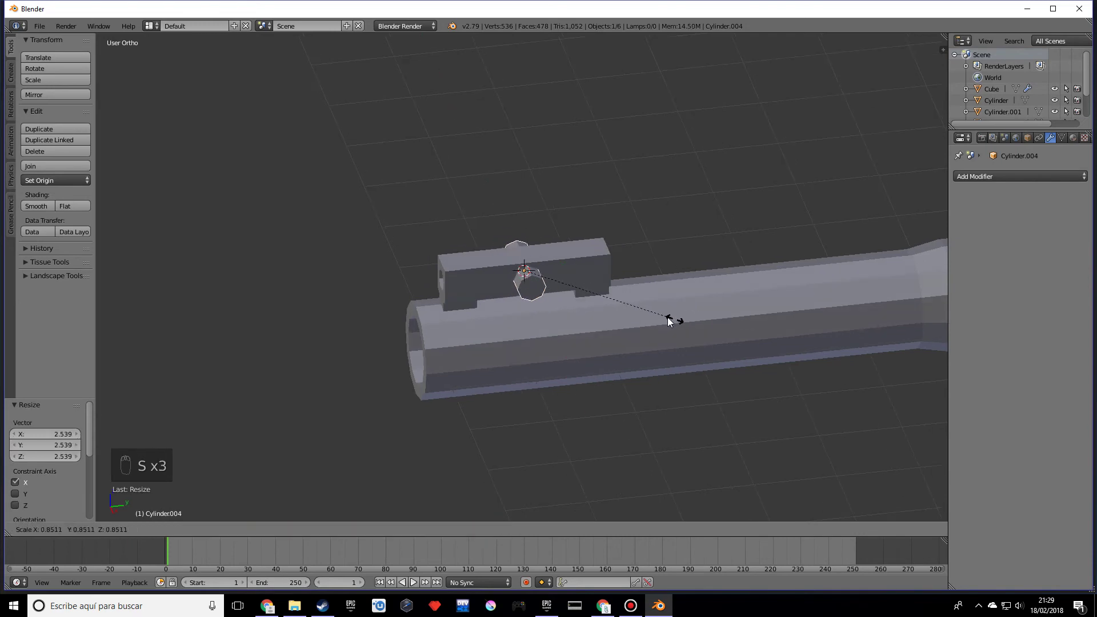
click(649, 325)
middle_drag(649, 326, 577, 293)
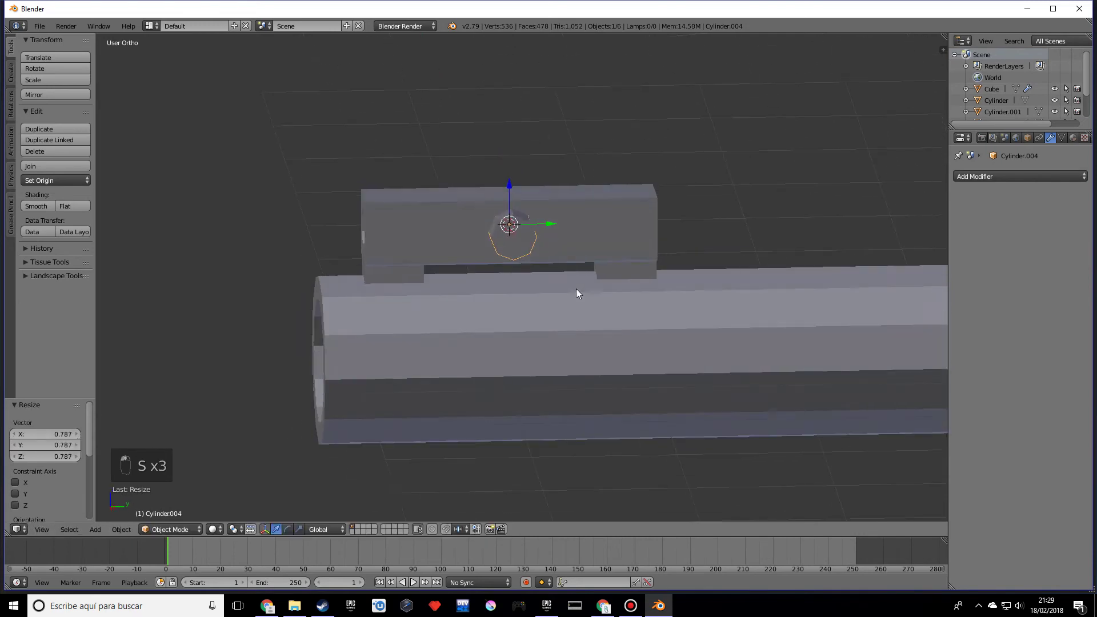
- In edit mode, move the cylinder mesh about 0.39 along Y toward the tube's open end and adjust its size
key(Tab)
drag(546, 219, 492, 226)
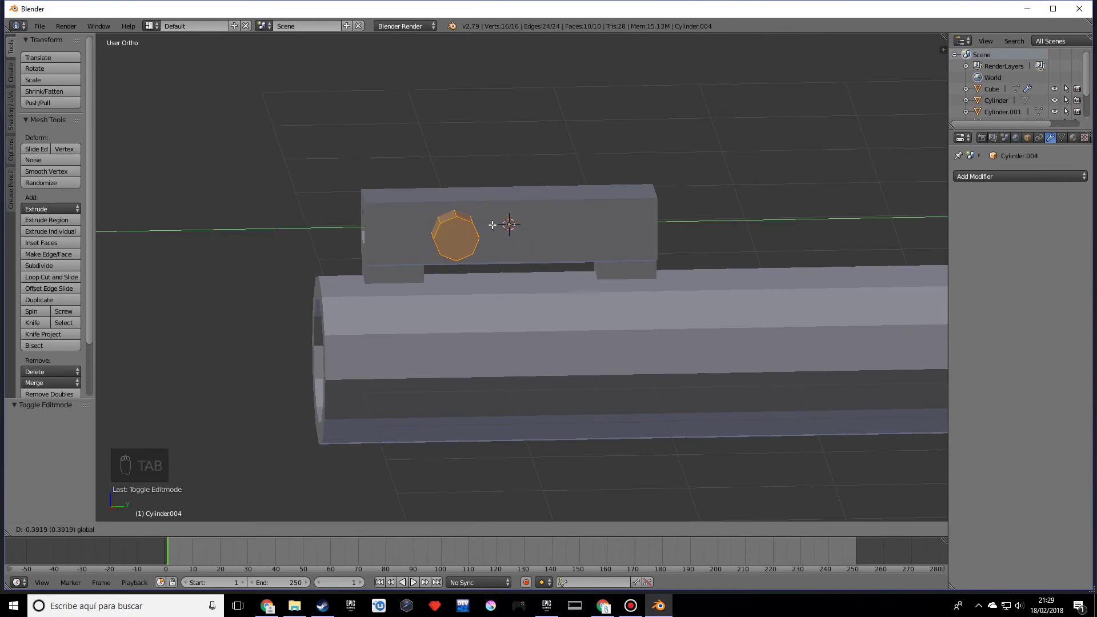
click(570, 238)
key(s)
click(522, 248)
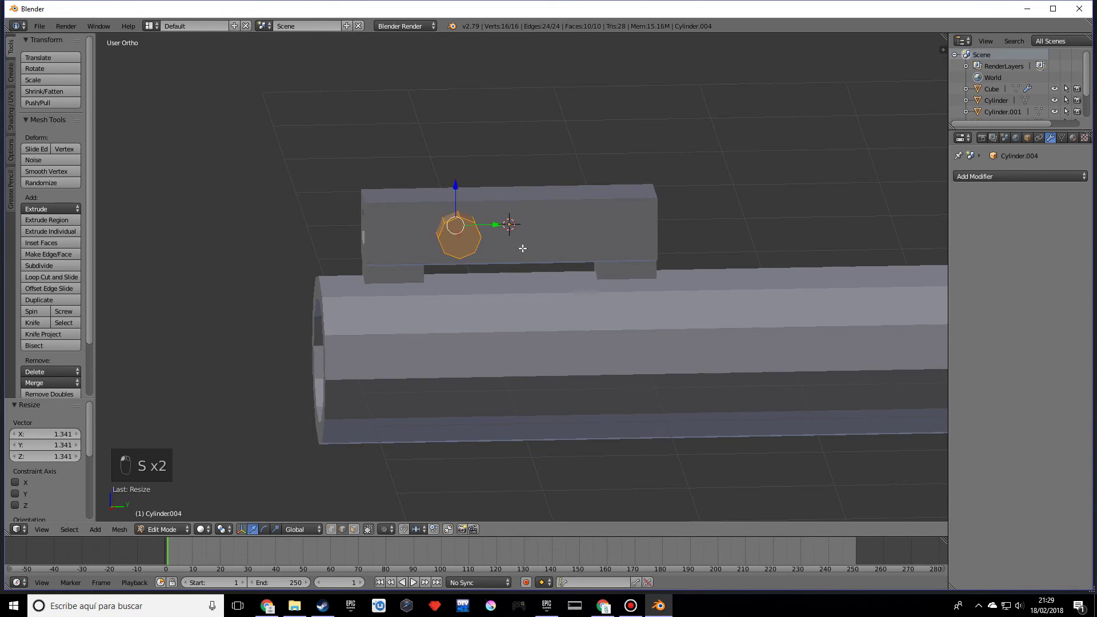
- Add a Mirror modifier to the cylinder, mirroring across its X axis to the other half of the bar
click(1000, 174)
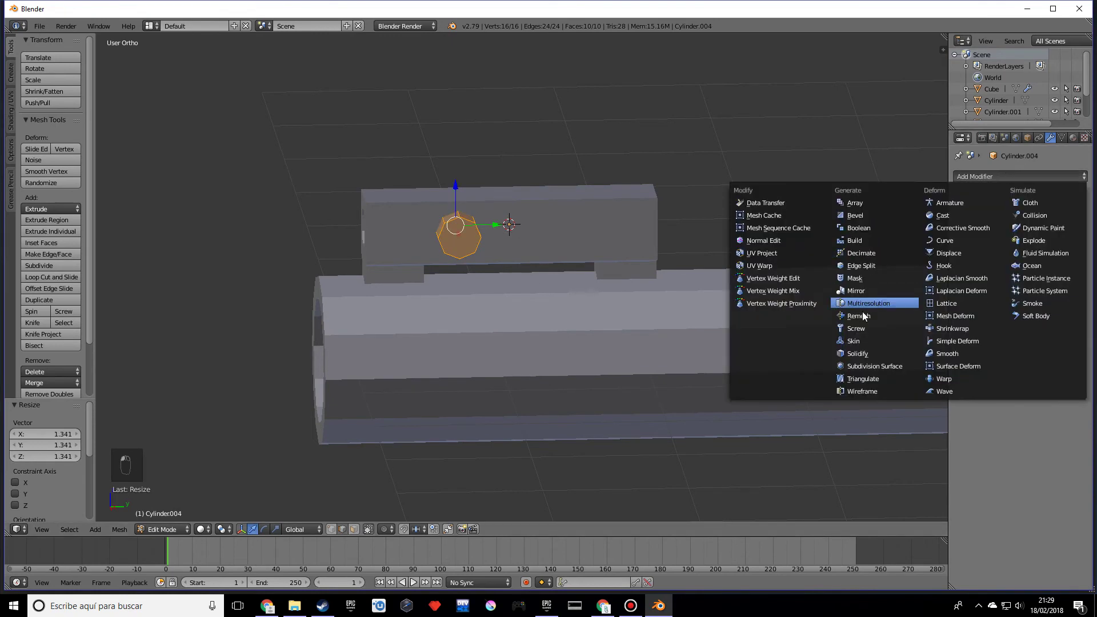
click(866, 291)
middle_drag(568, 300, 554, 363)
scroll(529, 321, up, 3)
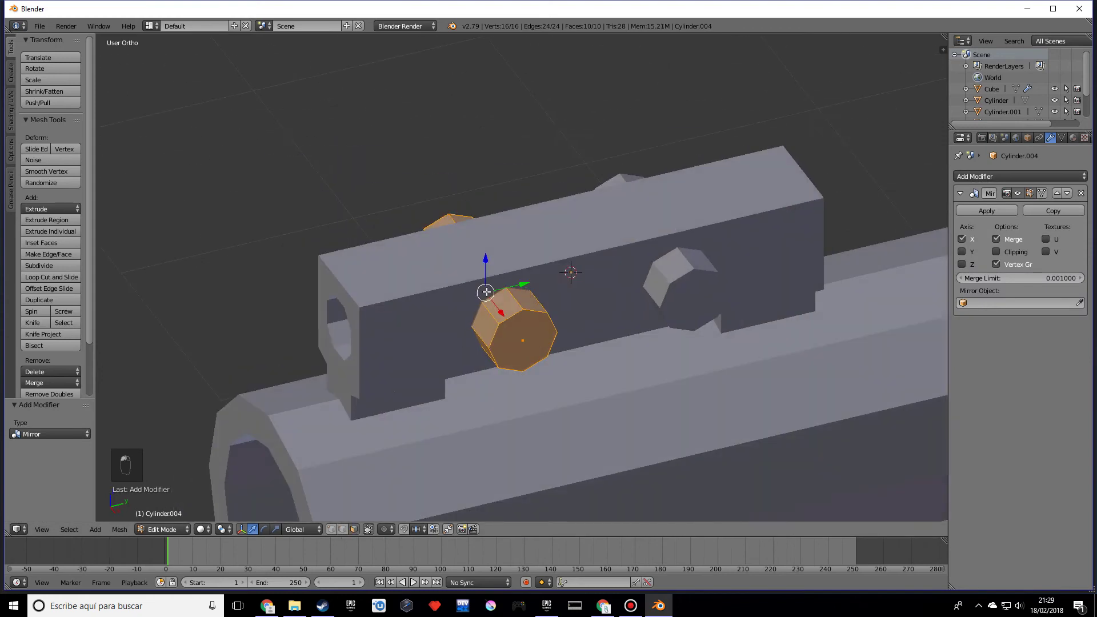
- Flatten the cylinder's two upper faces by scaling them to 0 along Z
right_click(512, 297)
ctrl+right_click(530, 306)
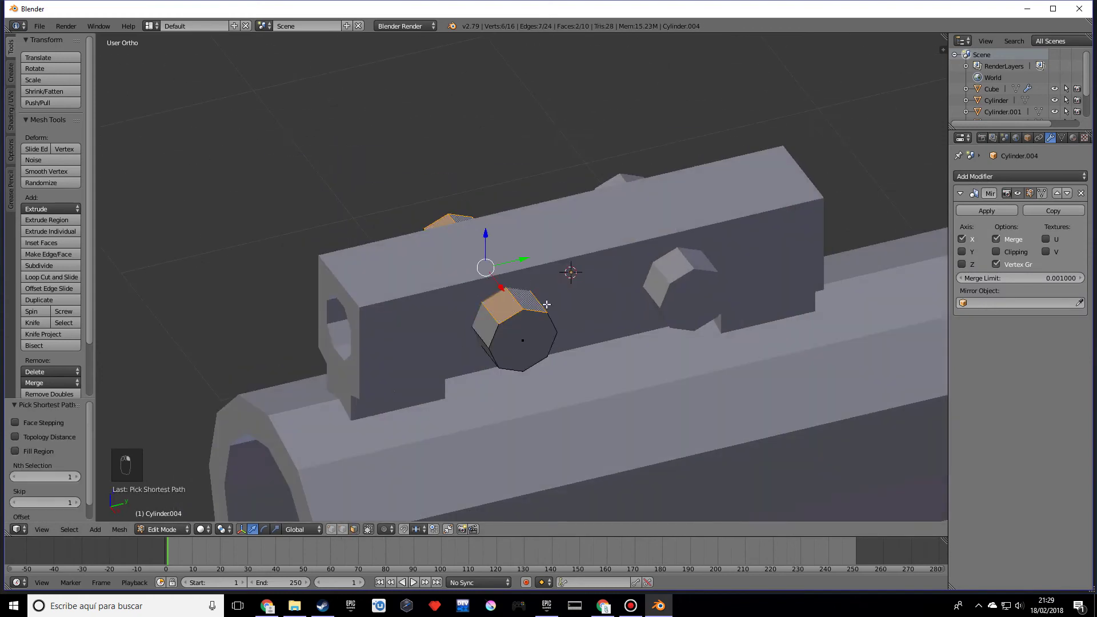
key(s)
key(z)
key(0)
key(Return)
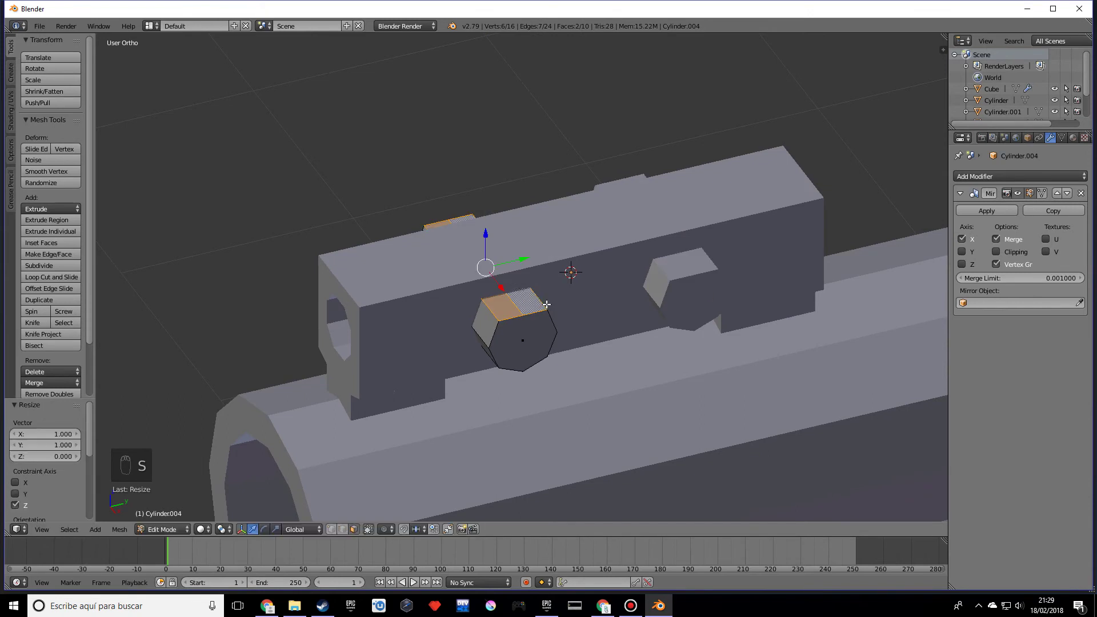
- Return to object mode and raise the mirrored cylinders about 0.031 in Z
key(Tab)
middle_drag(557, 318, 556, 312)
drag(564, 219, 560, 212)
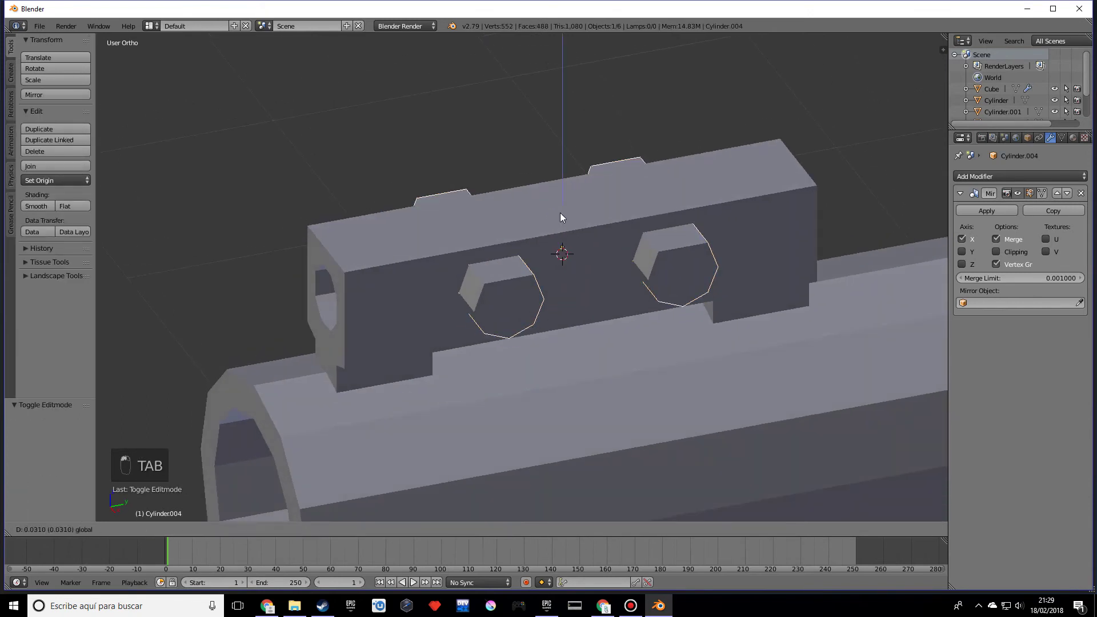
- Apply the bar's Mirror modifier and add a Boolean modifier to the bar
right_click(560, 212)
click(997, 207)
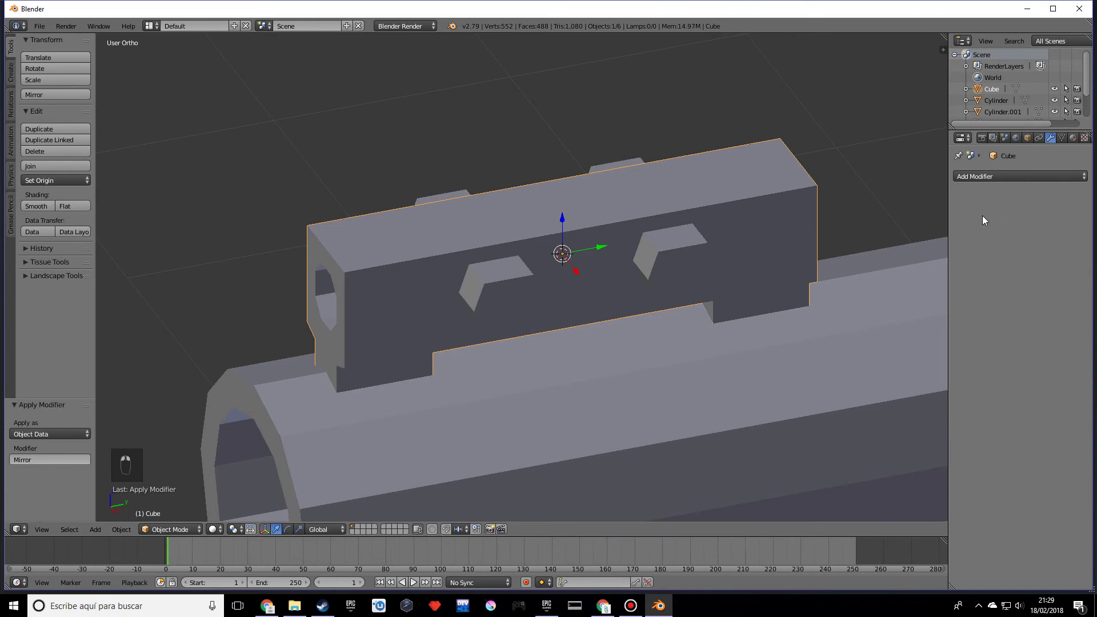
click(985, 177)
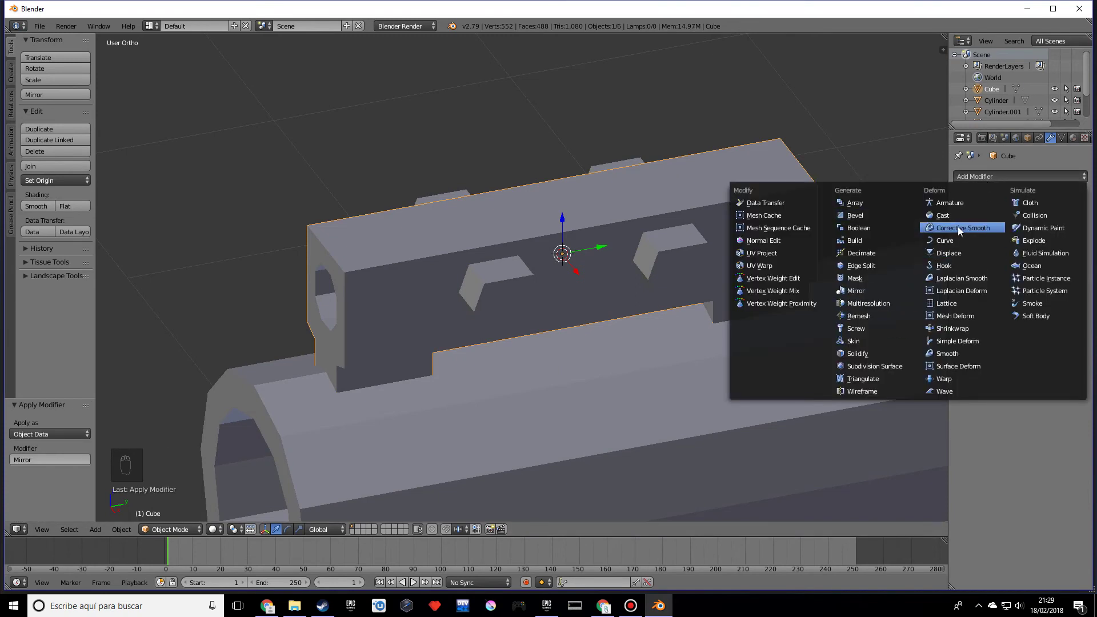
click(861, 225)
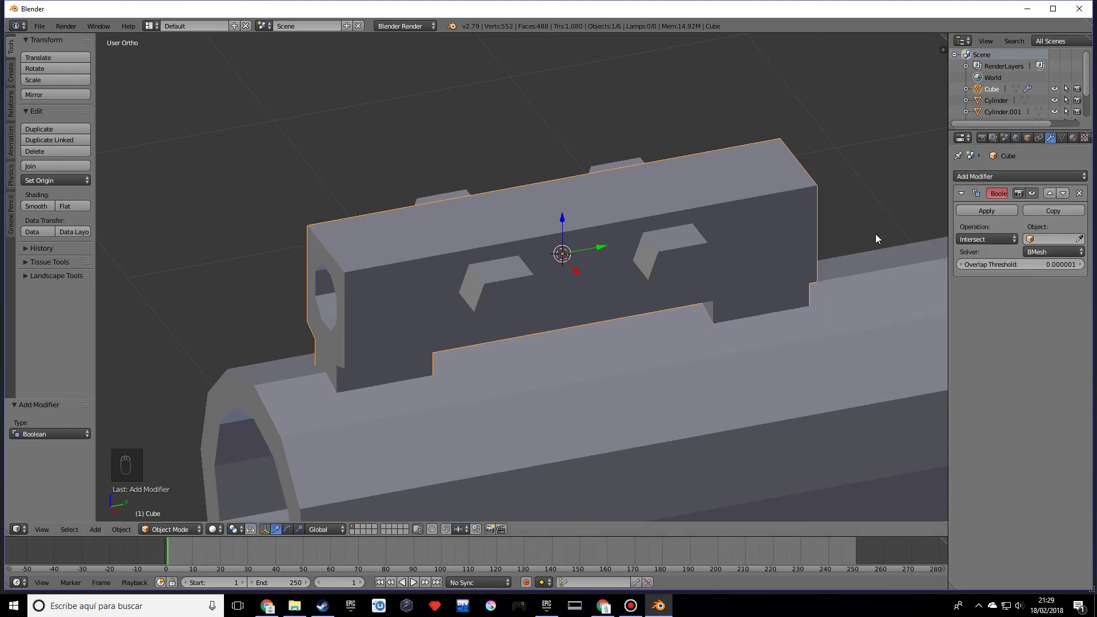
- Set the Boolean to Difference with the mirrored cylinder as its object, and apply it to the bar
click(1081, 239)
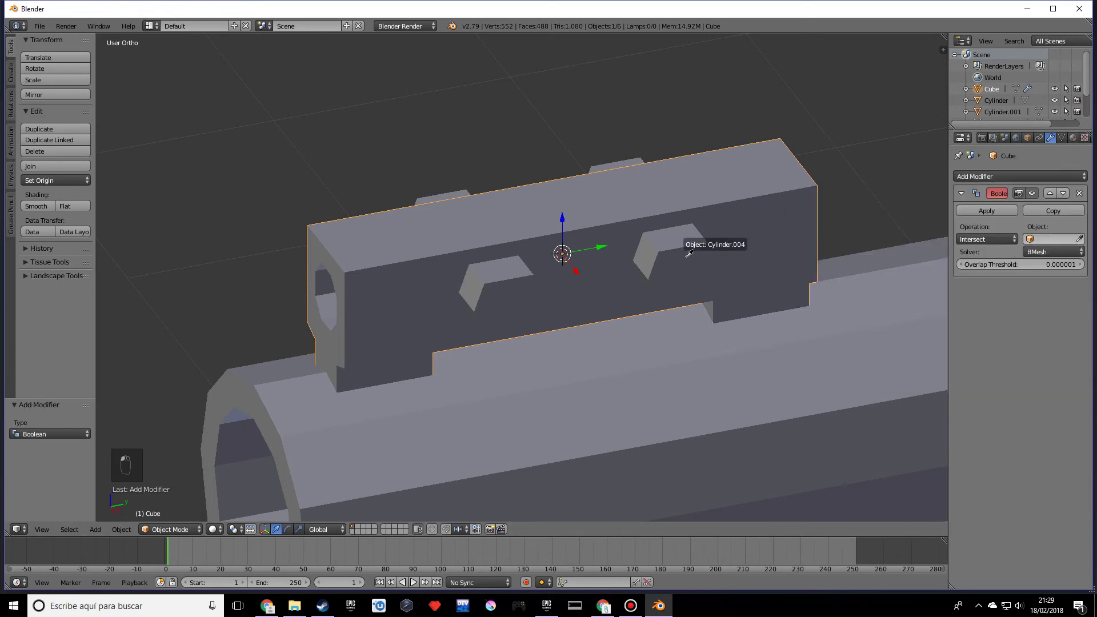
click(742, 251)
click(979, 239)
click(982, 203)
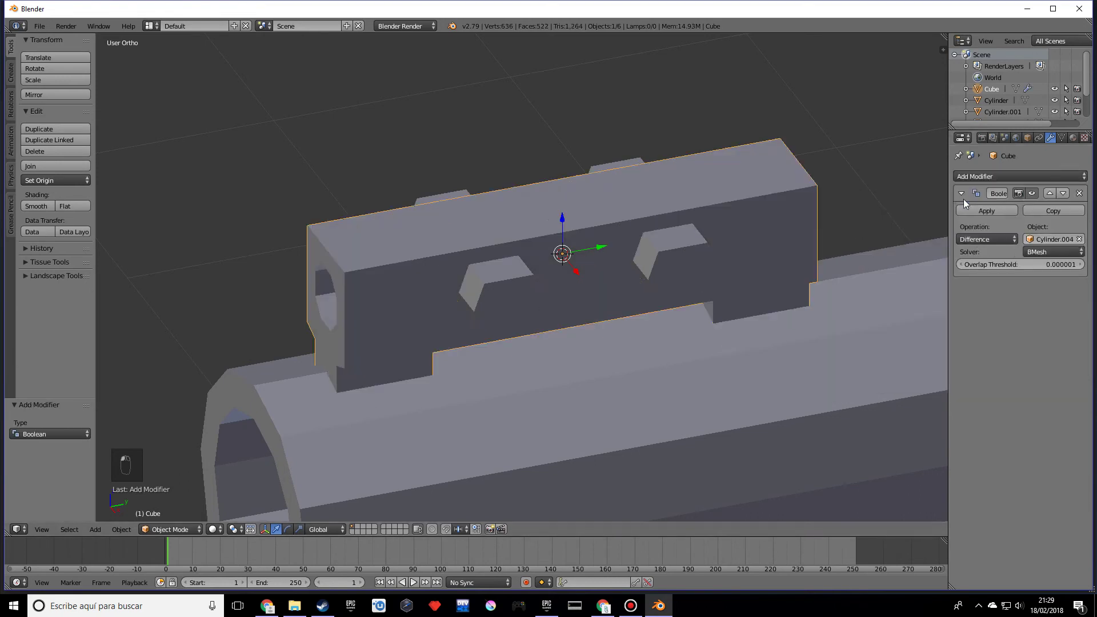
click(1006, 215)
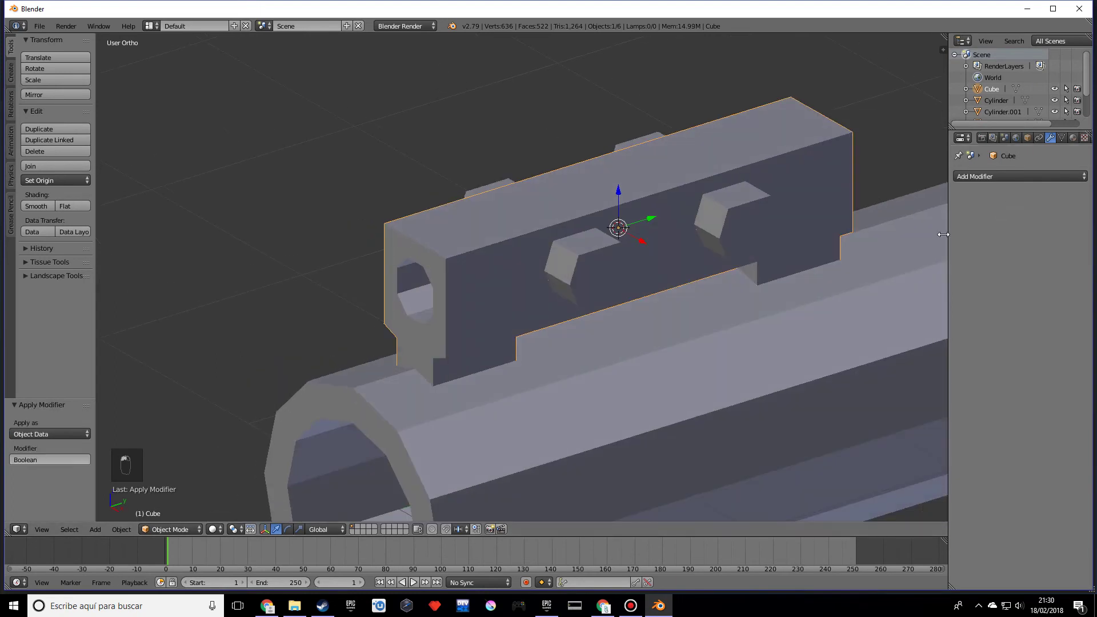
- Move the cutting cylinders down in Z away from the bar and delete them
right_click(608, 259)
key(g)
key(z)
click(591, 513)
middle_drag(590, 513, 510, 270)
key(x)
click(600, 371)
- Add two centred lengthwise loop cuts along the bar in edit mode
right_click(439, 233)
middle_drag(582, 292, 737, 327)
key(Tab)
key(ctrl+r)
scroll(714, 349, up, 1)
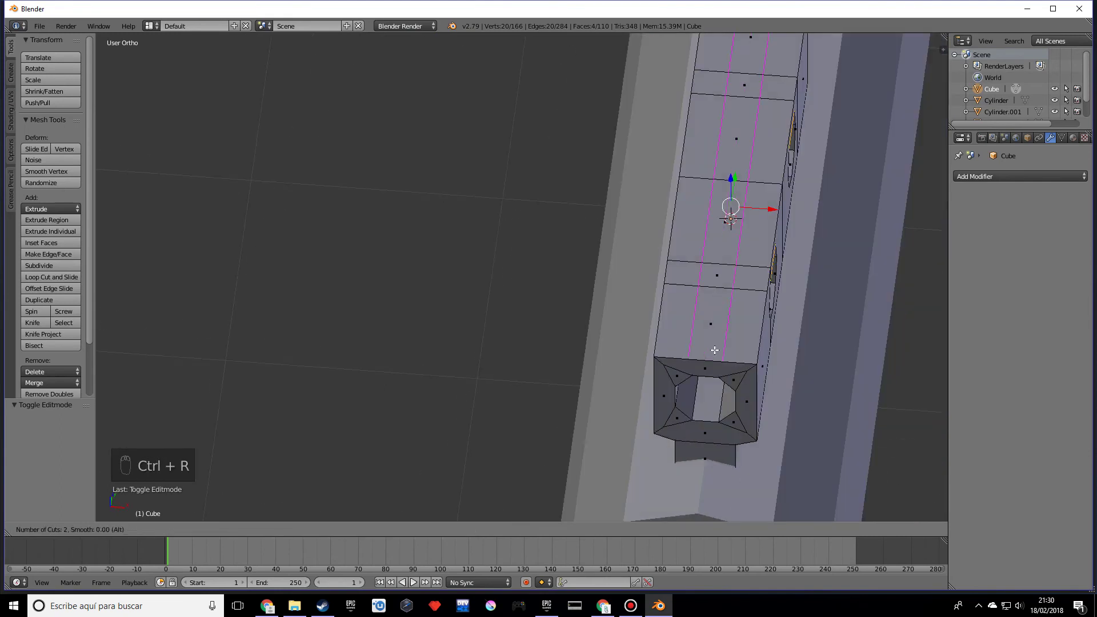
click(715, 349)
right_click(715, 349)
- Spread the two lengthwise loop cuts toward the bar's sides by scaling them 2.195 along X
key(s)
key(x)
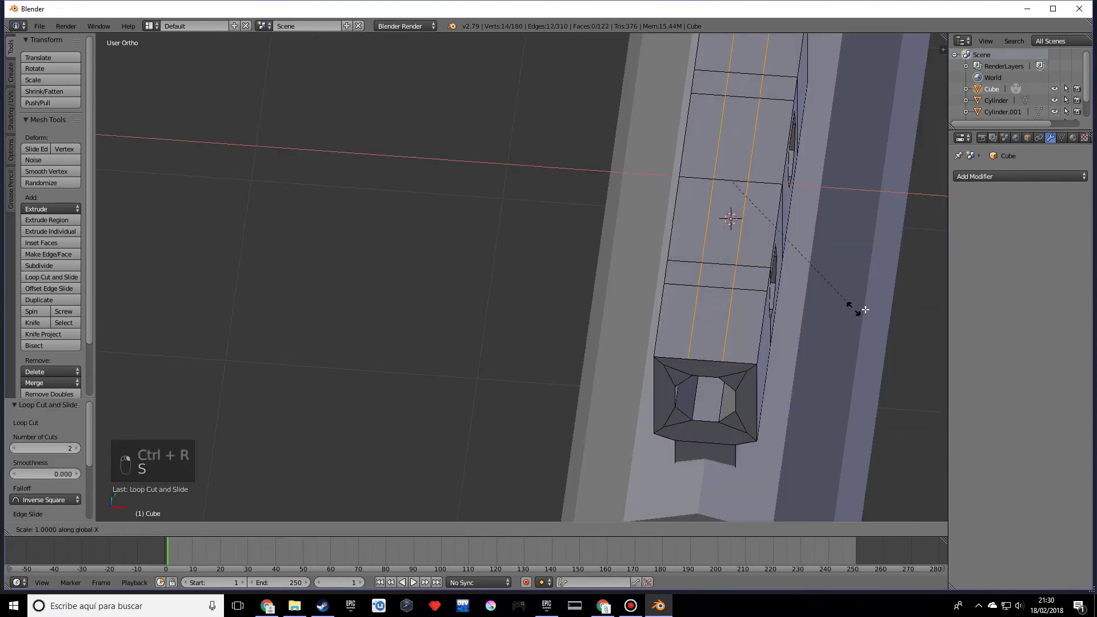
click(249, 312)
- Extrude the two narrow outer face strips along the bar's upper side by 0.072 in Z as rails
click(353, 529)
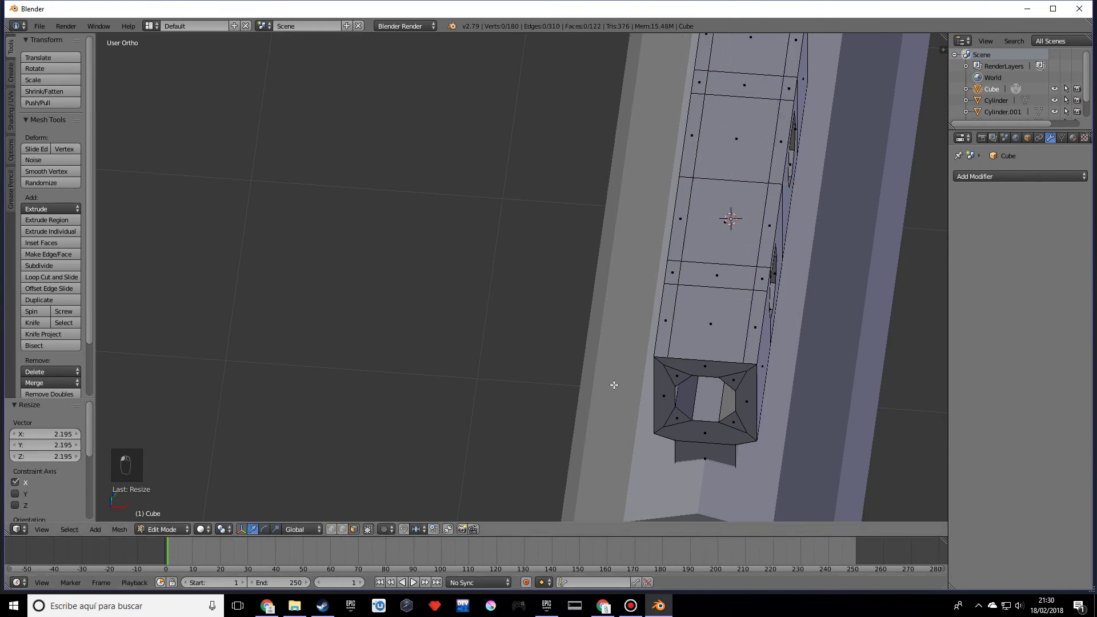
right_click(753, 318)
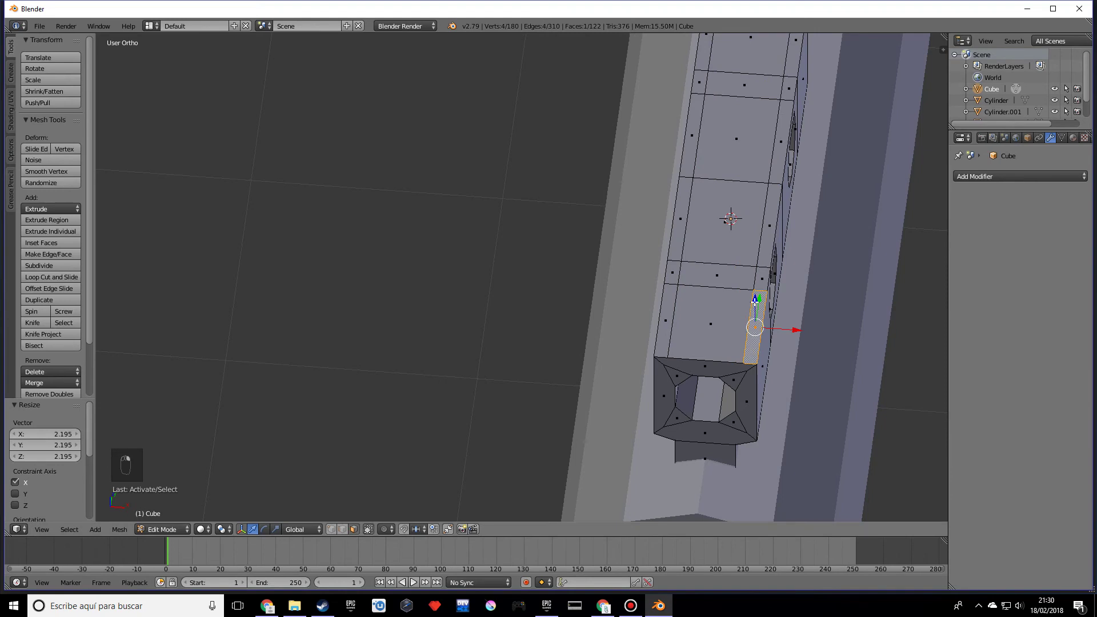
alt+right_click(760, 290)
alt+shift+right_click(669, 284)
middle_drag(668, 284, 676, 313)
key(e)
click(724, 301)
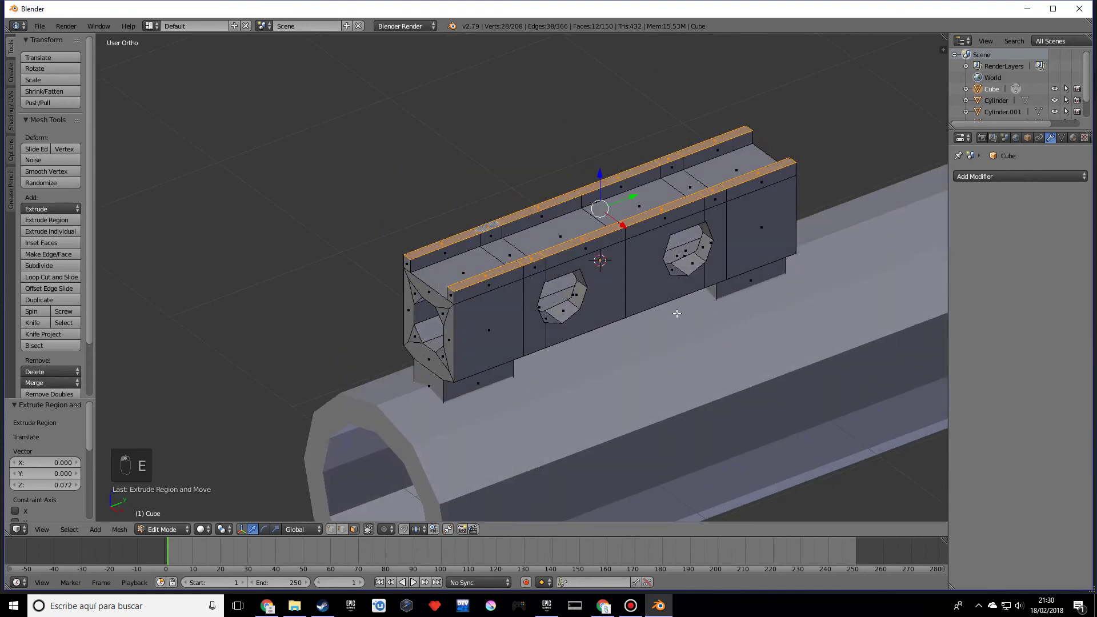
- Adjust the rails' height by raising their upper faces about 0.089 and lowering them 0.064 in Z
key(g)
key(z)
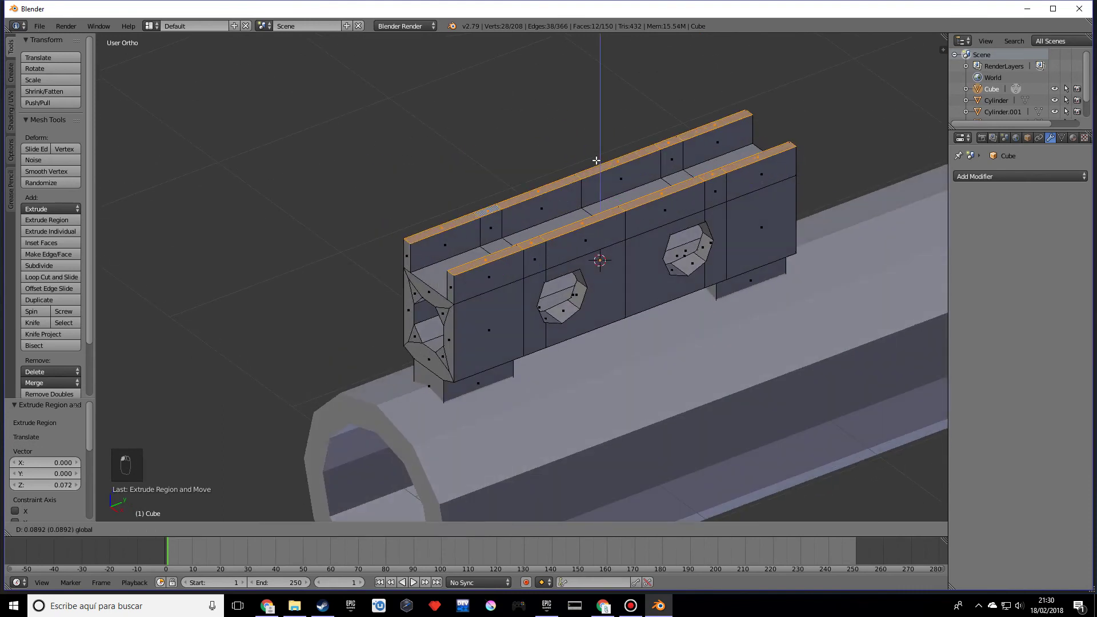
click(598, 160)
scroll(423, 508, up, 2)
drag(628, 128, 628, 144)
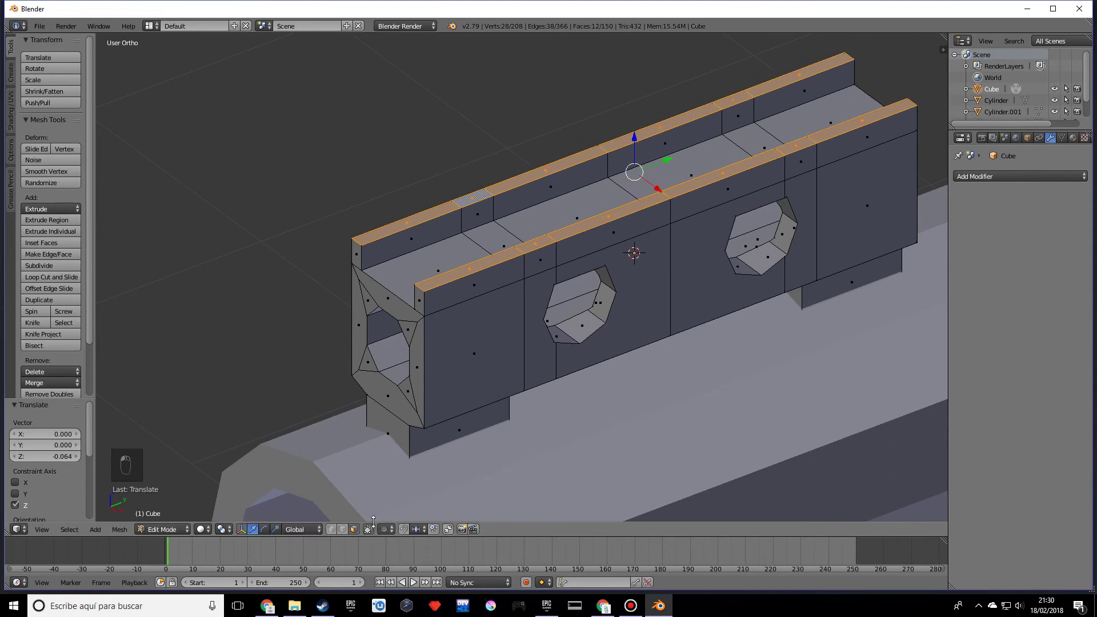
- Slope the ends of both rails by selecting their four upper end edges and scaling them about 0.896 along Y
right_click(423, 284)
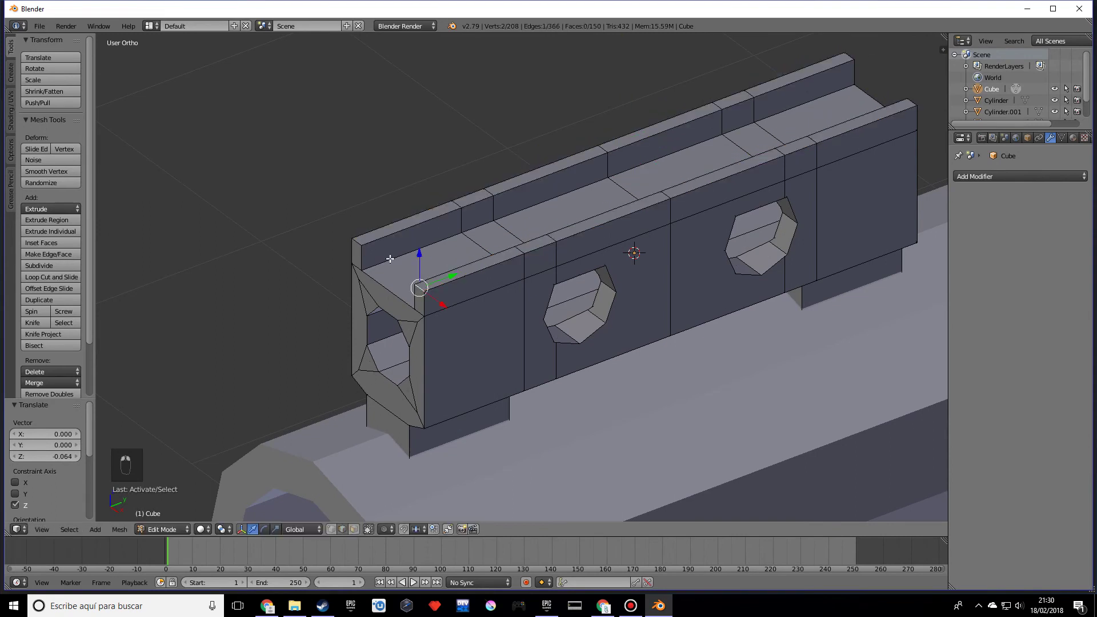
ctrl+right_click(354, 242)
shift+right_click(356, 242)
right_click(358, 242)
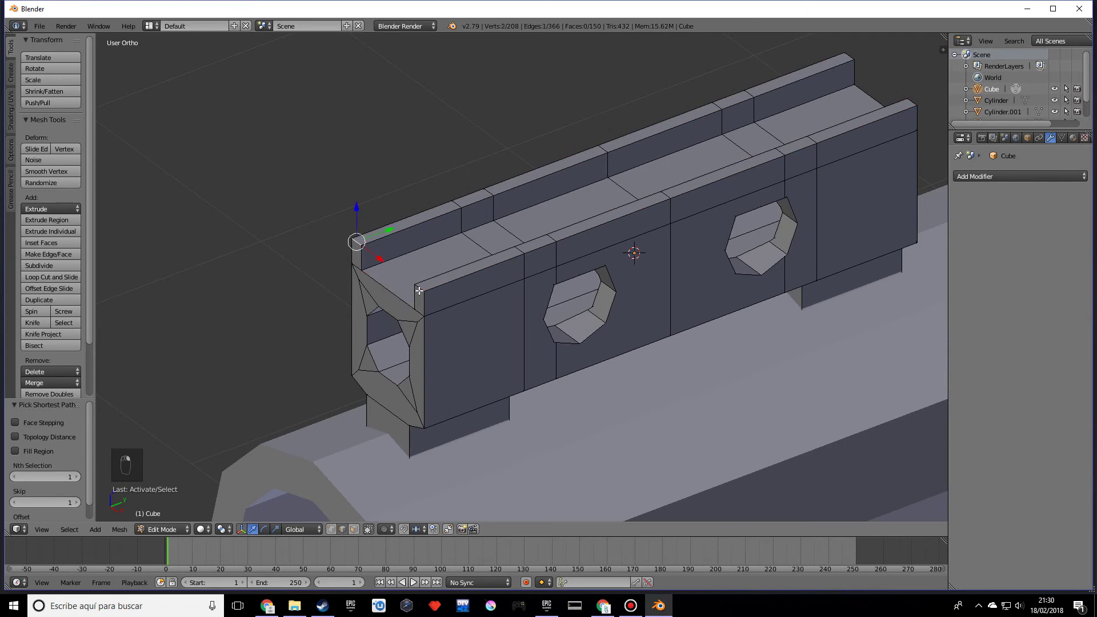
shift+middle_drag(768, 174, 451, 377)
scroll(450, 377, up, 2)
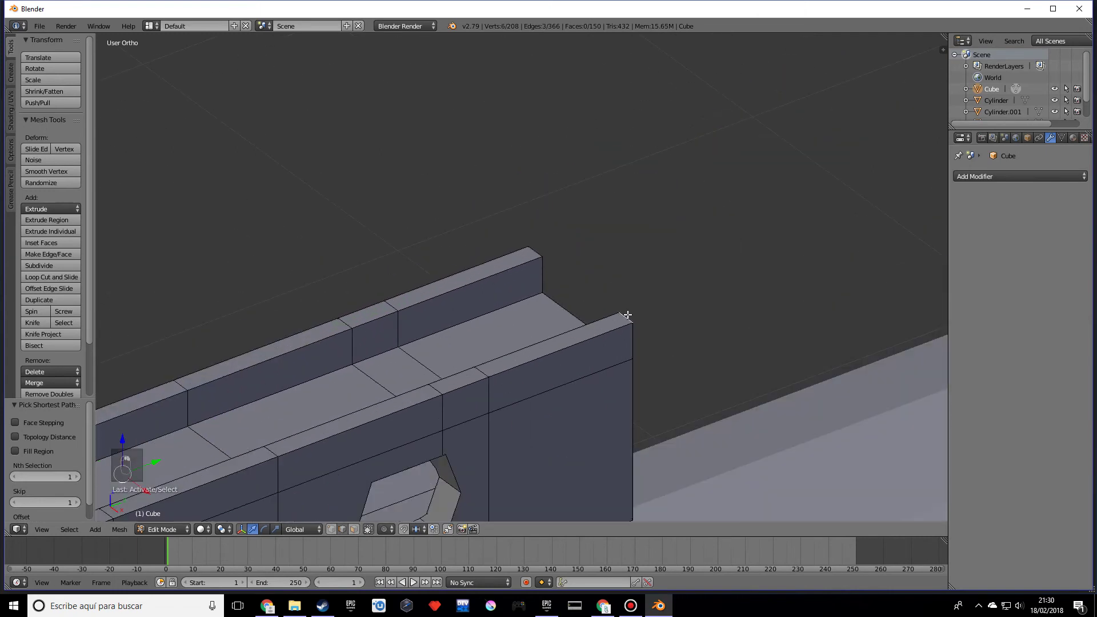
scroll(572, 306, down, 4)
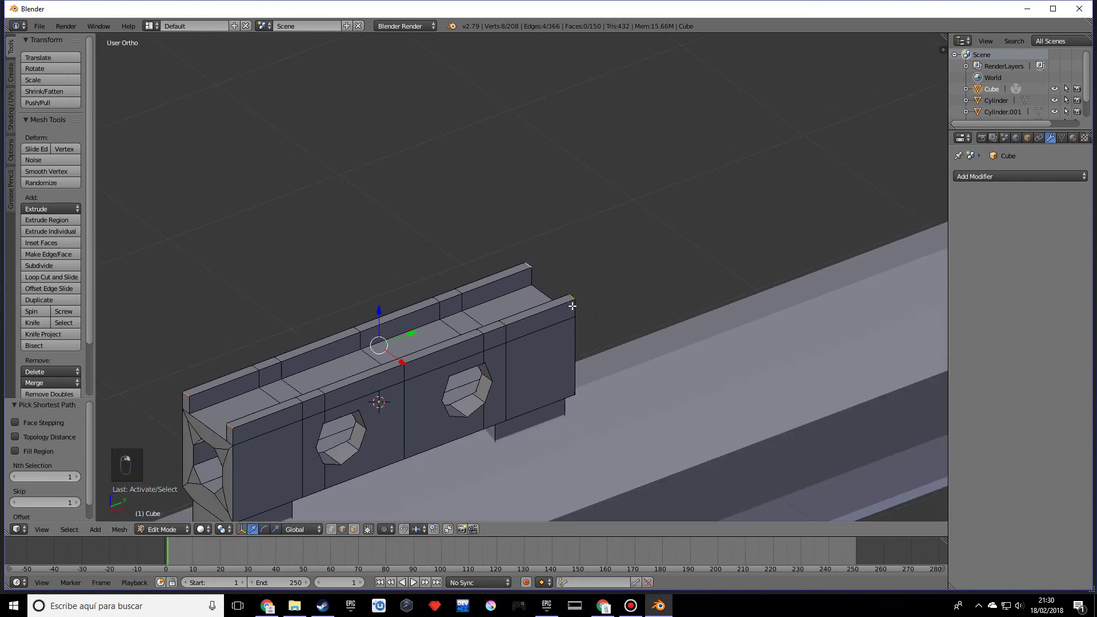
key(s)
key(y)
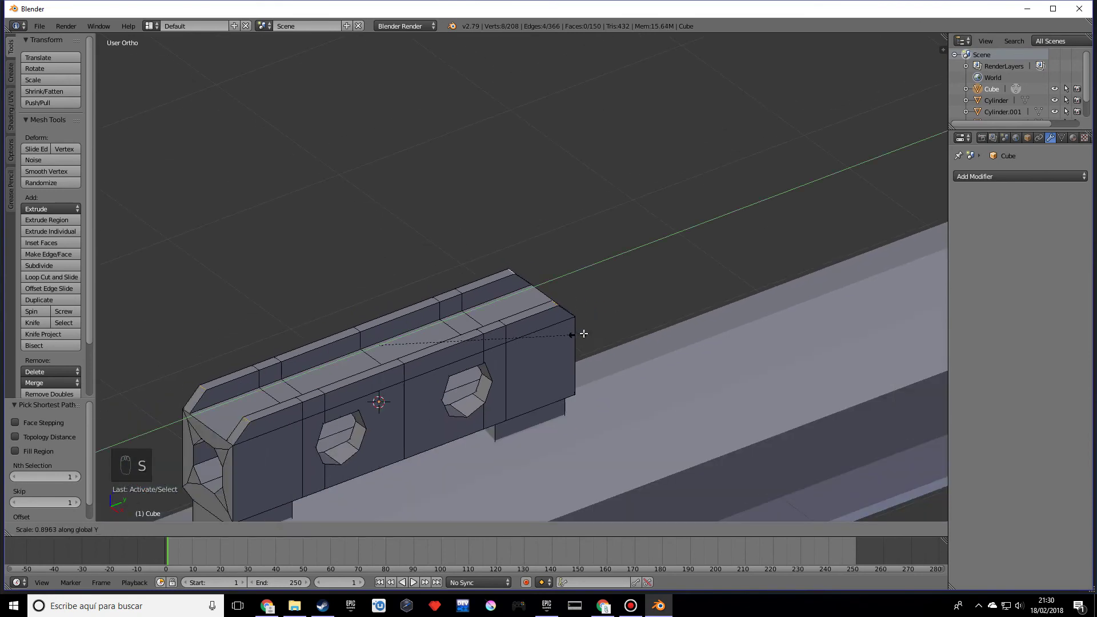
click(583, 333)
key(Tab)
scroll(594, 353, down, 6)
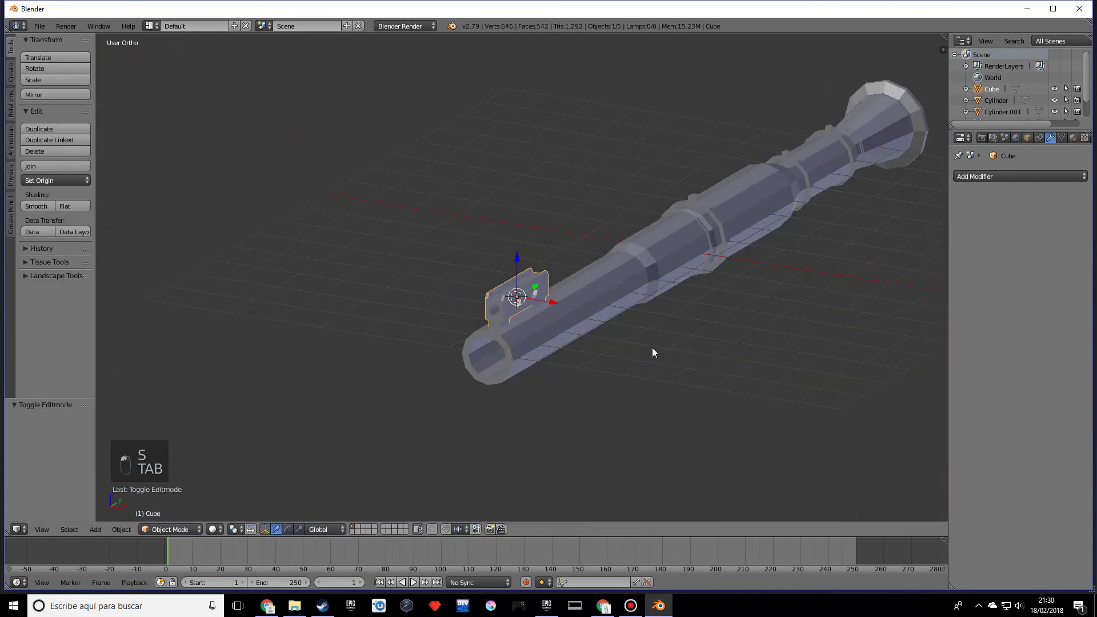
scroll(578, 330, up, 6)
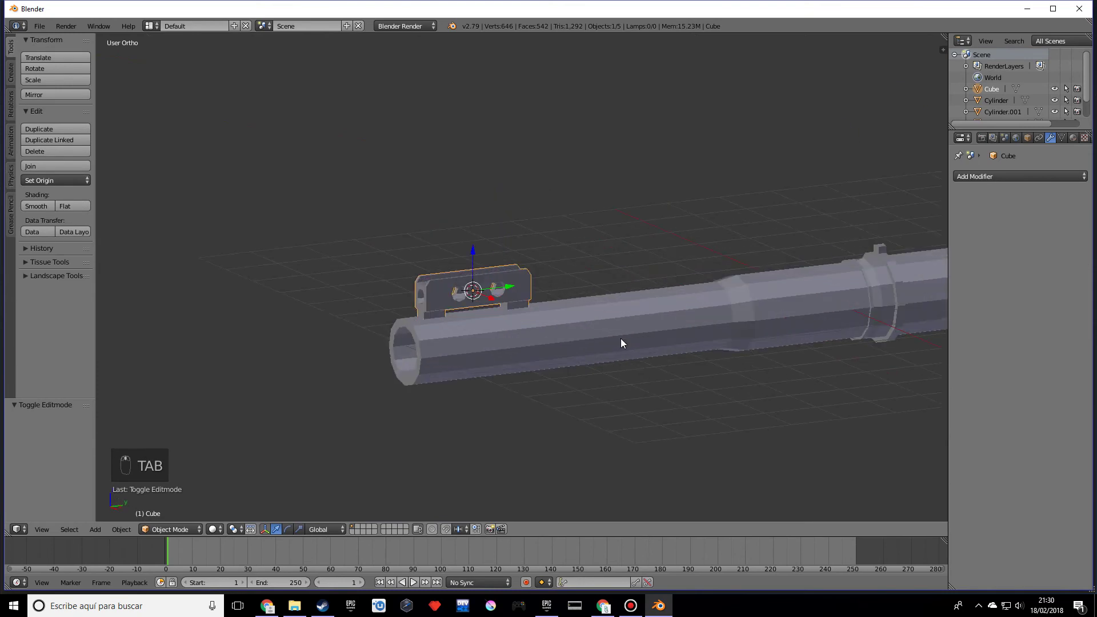
scroll(457, 294, up, 5)
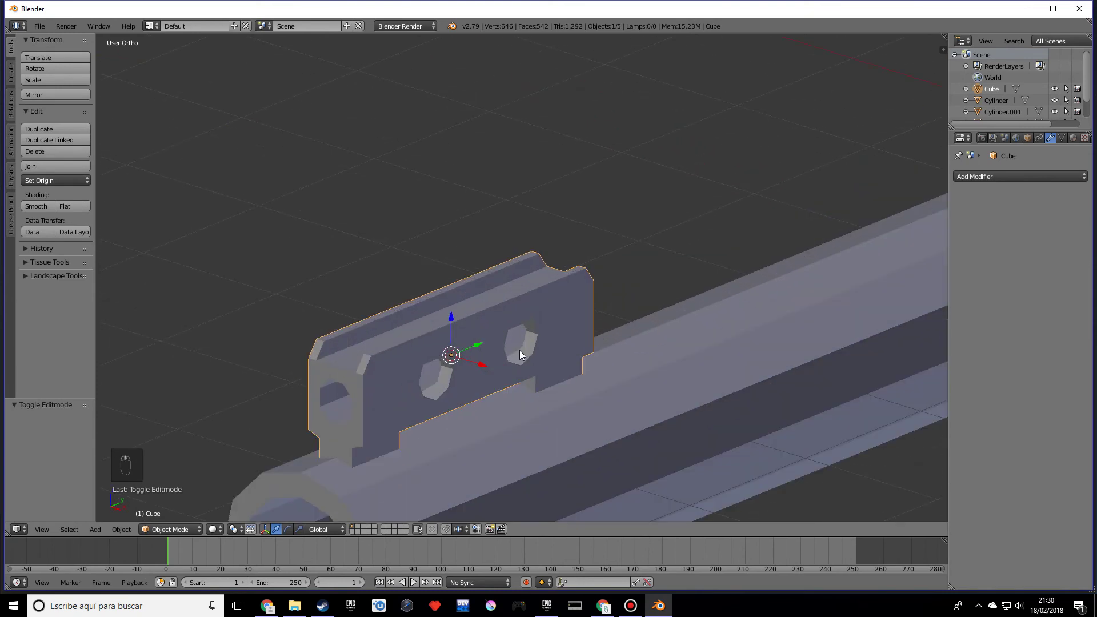
- Add a cube, shrink it to a small block, and raise it onto the upper side of the bar
key(shift+a)
mouse_move(519, 351)
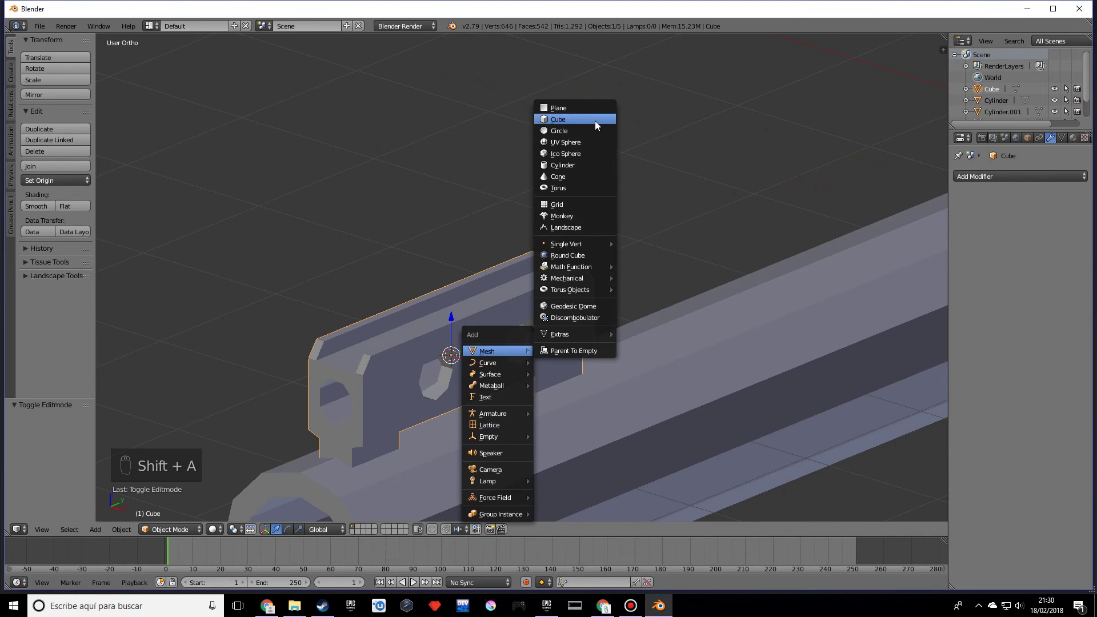
click(594, 121)
key(s)
click(504, 345)
drag(450, 316, 443, 236)
key(s)
click(551, 297)
middle_drag(551, 297, 528, 288)
- Scale the small block 1.575 along X and 0.613 along Y
key(s)
key(x)
click(672, 350)
middle_drag(673, 350, 615, 363)
key(s)
key(y)
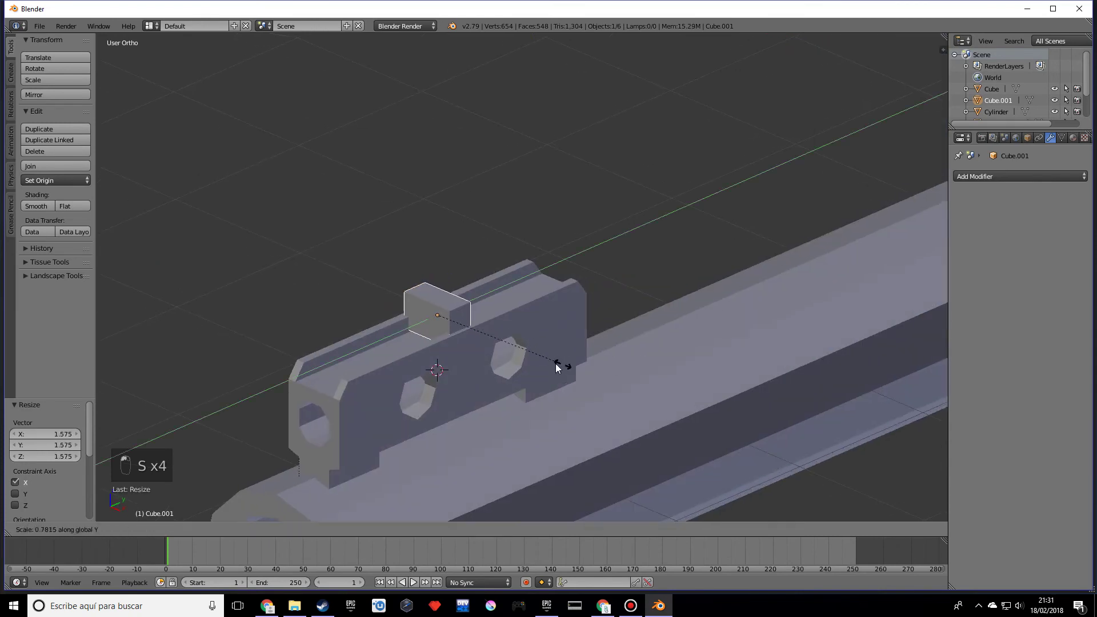
click(541, 353)
- Move the small block along Y to the bar's muzzle-side end and scale it 0.836 along X to fit between the rails
key(g)
key(y)
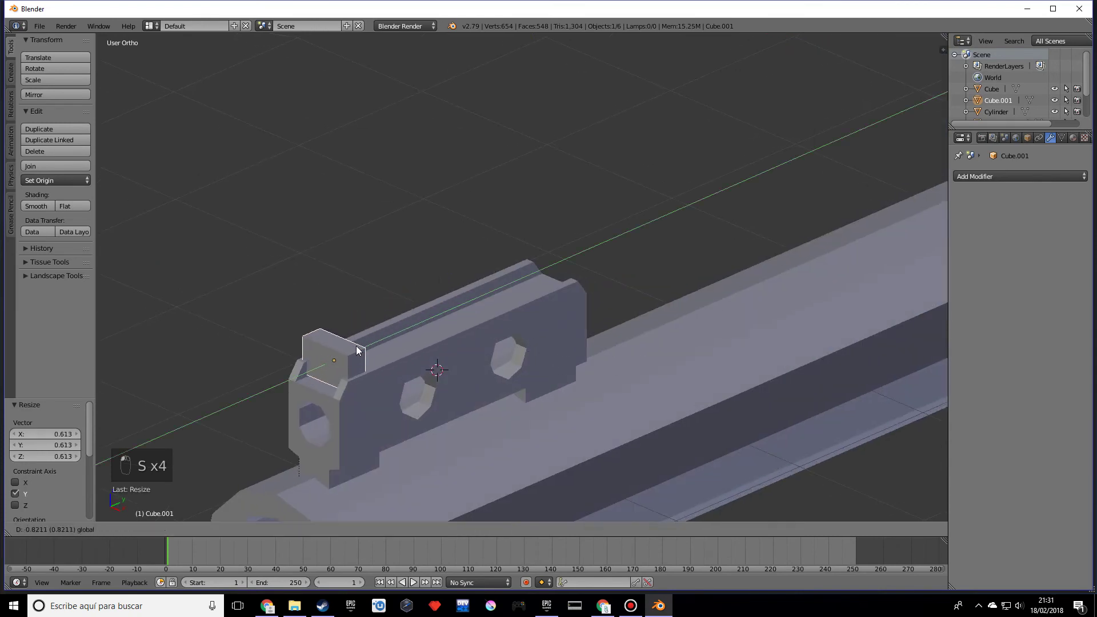
click(452, 396)
middle_drag(438, 396, 453, 370)
key(s)
key(x)
click(741, 369)
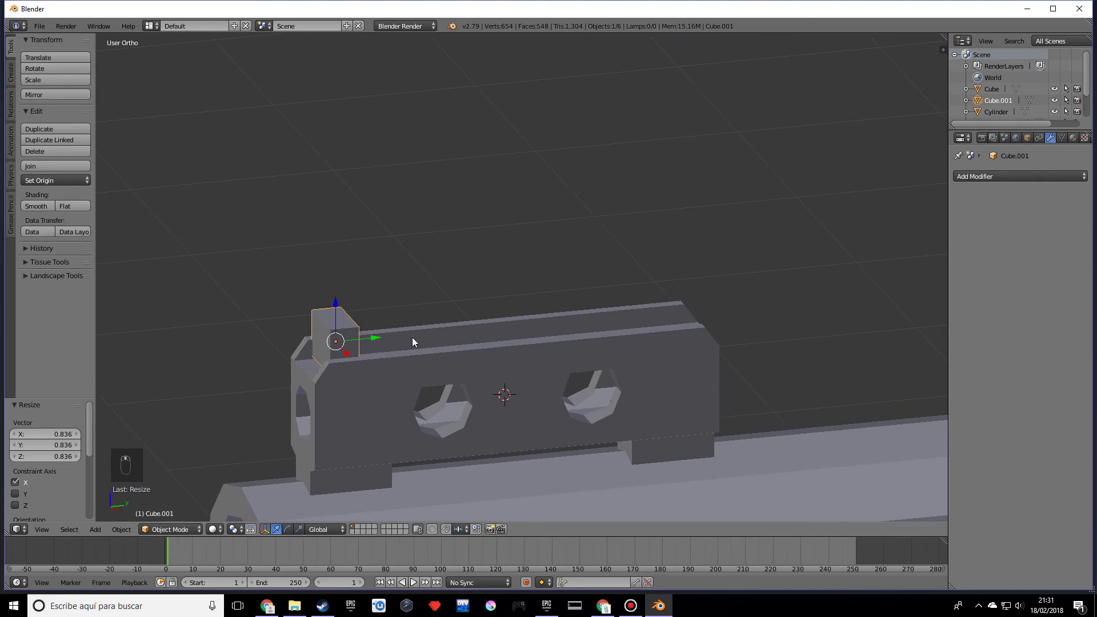
- Select the upper face of the small block in edit mode
key(Tab)
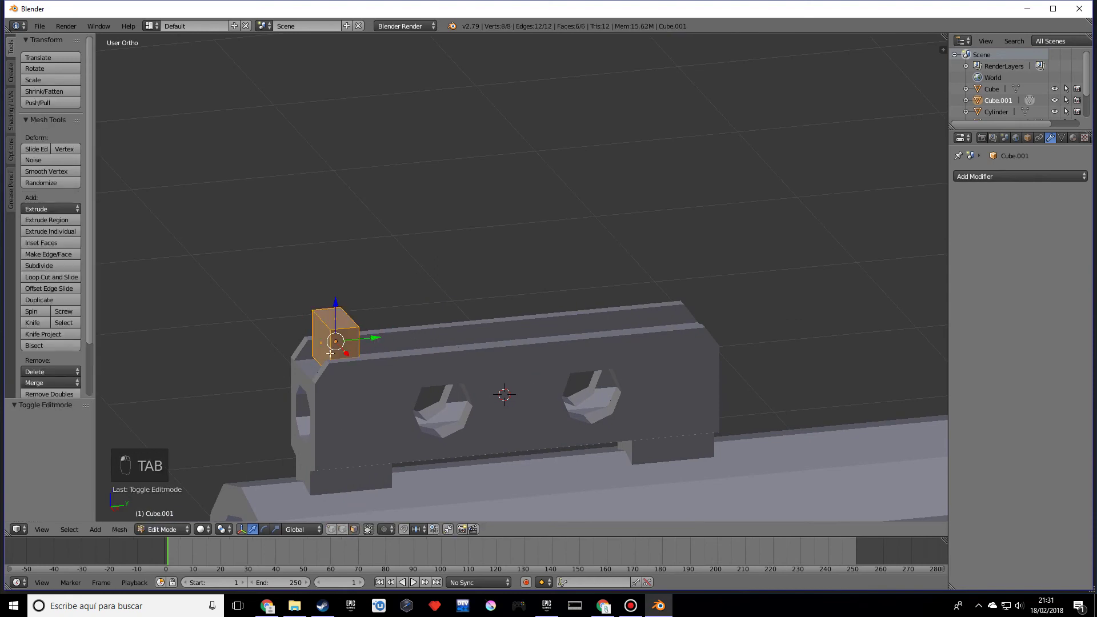
right_click(324, 318)
key(e)
click(384, 237)
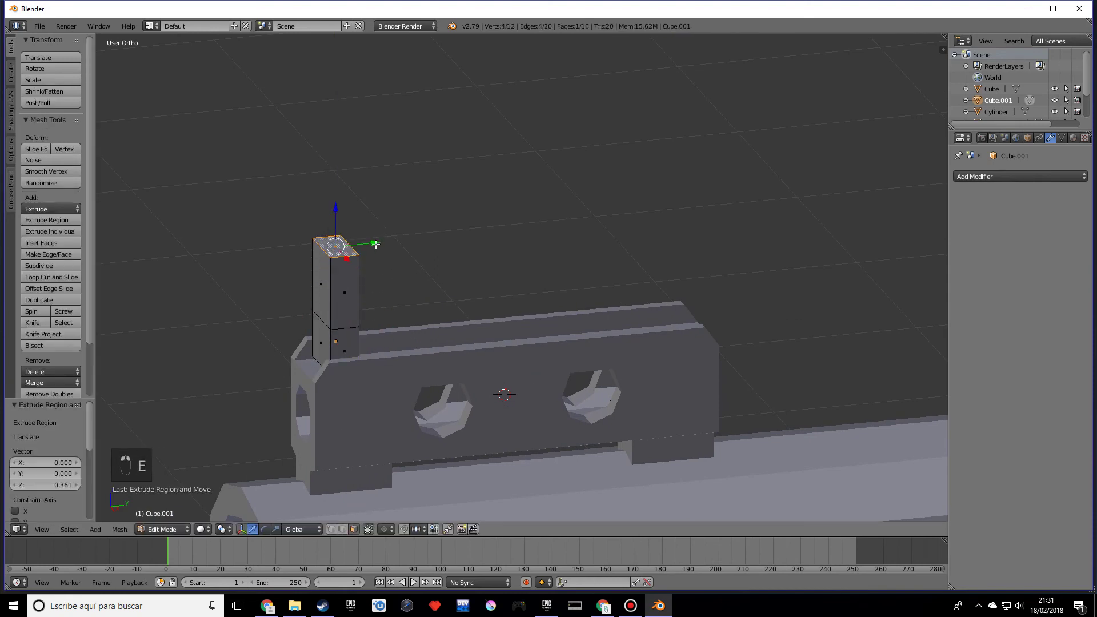
key(ctrl+z)
- Raise the block's upper face in Z to form a tall post, then lower it by 0.132
drag(341, 279, 328, 188)
middle_drag(205, 204, 220, 204)
middle_drag(448, 252, 455, 255)
drag(417, 218, 419, 245)
- Extrude the post's upper face about 0.253 and shift it 0.077 in Y so the tip leans over the bar
key(e)
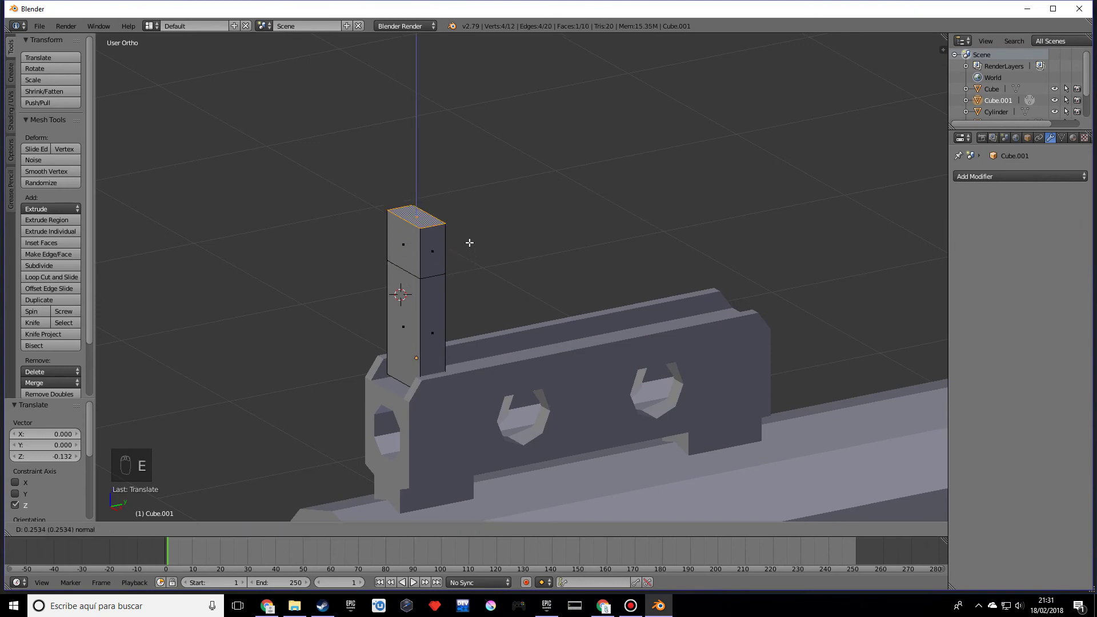
click(469, 243)
drag(444, 212, 455, 211)
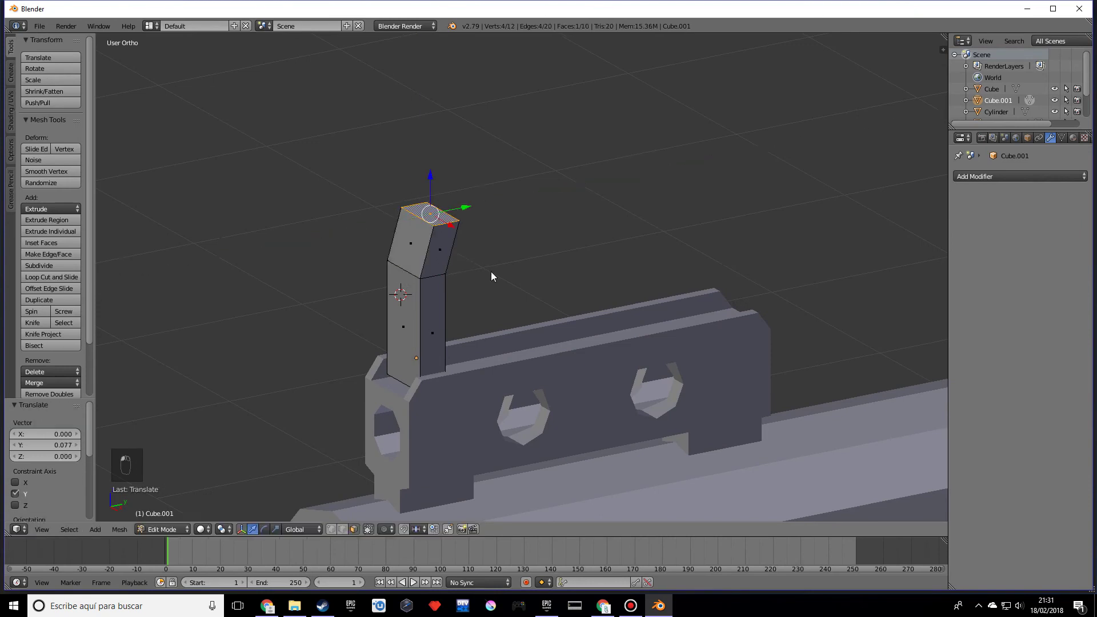
key(Tab)
scroll(547, 348, down, 8)
middle_drag(570, 351, 710, 375)
scroll(714, 331, up, 4)
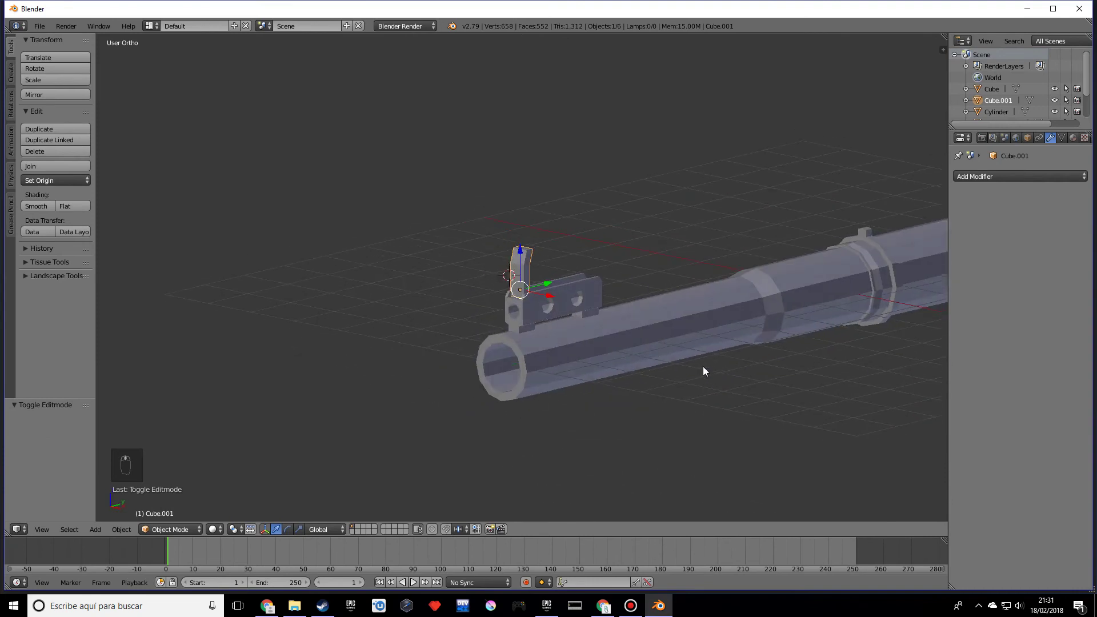
key(shift+c)
middle_drag(742, 342, 553, 340)
key(shift+a)
mouse_move(553, 337)
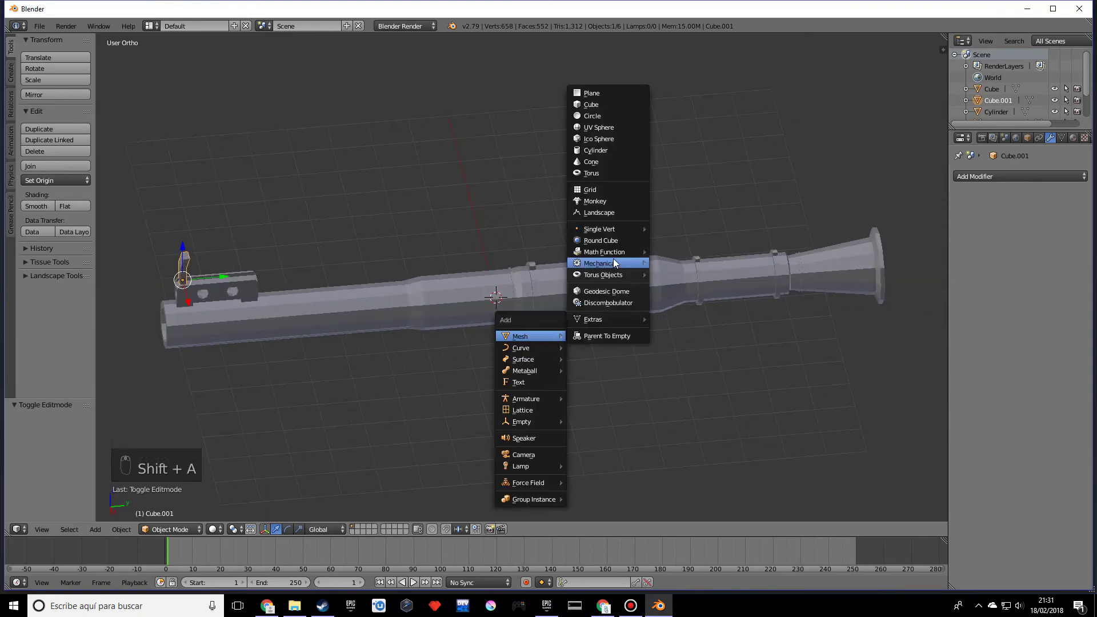
mouse_move(612, 258)
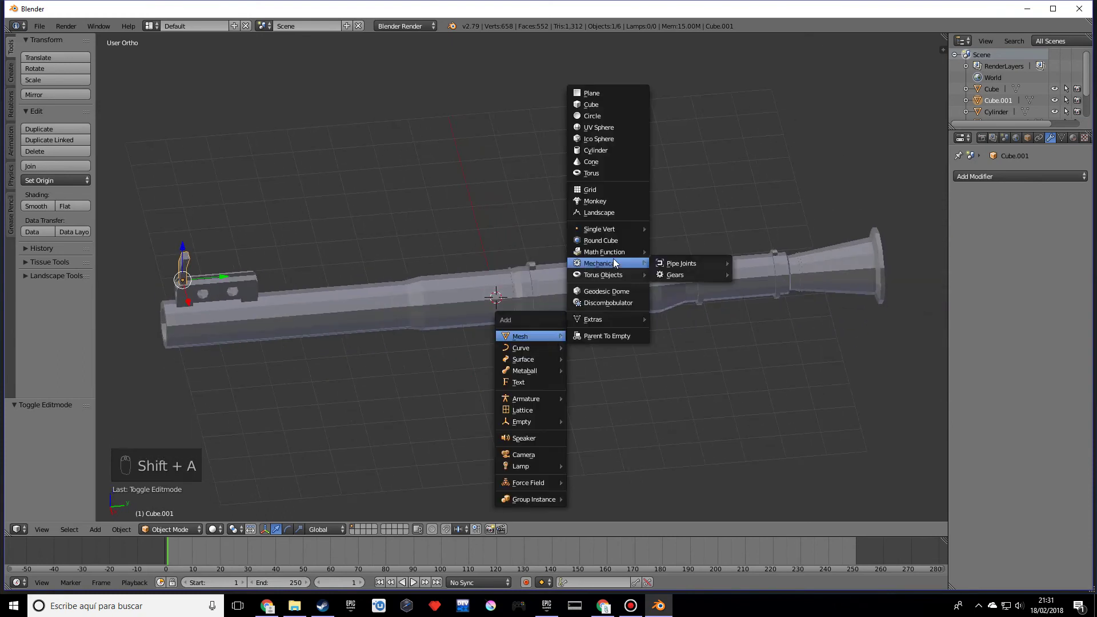
click(592, 105)
scroll(688, 306, up, 3)
scroll(523, 348, down, 5)
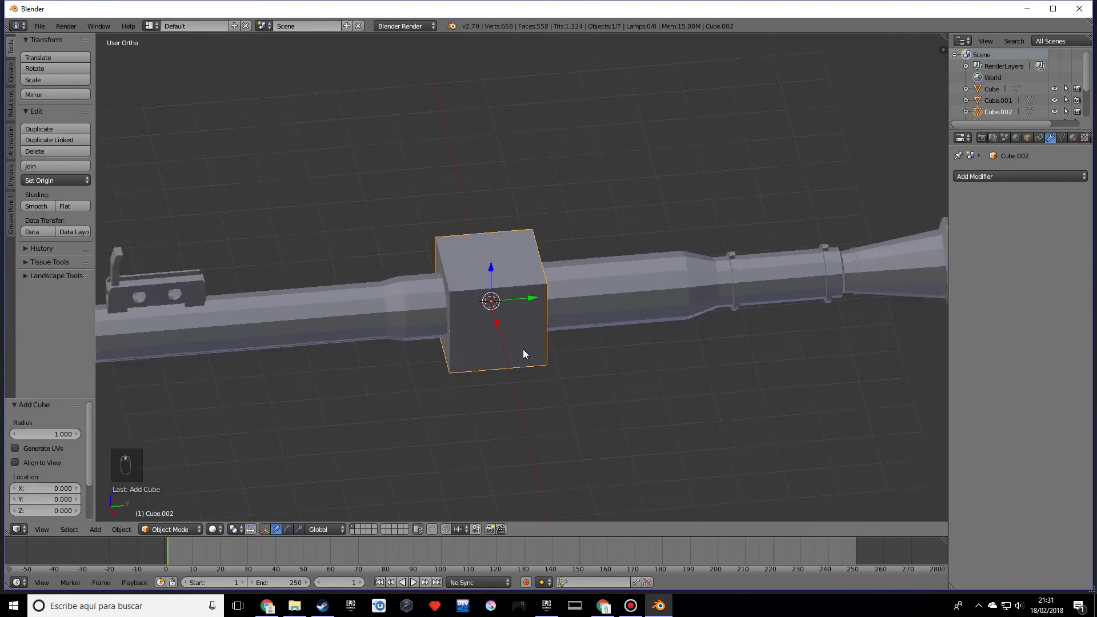
key(x)
click(550, 338)
- Duplicate the sight bar and place the copy 9.239 along Y on the thicker part of the tube
right_click(232, 312)
middle_drag(232, 311, 416, 322)
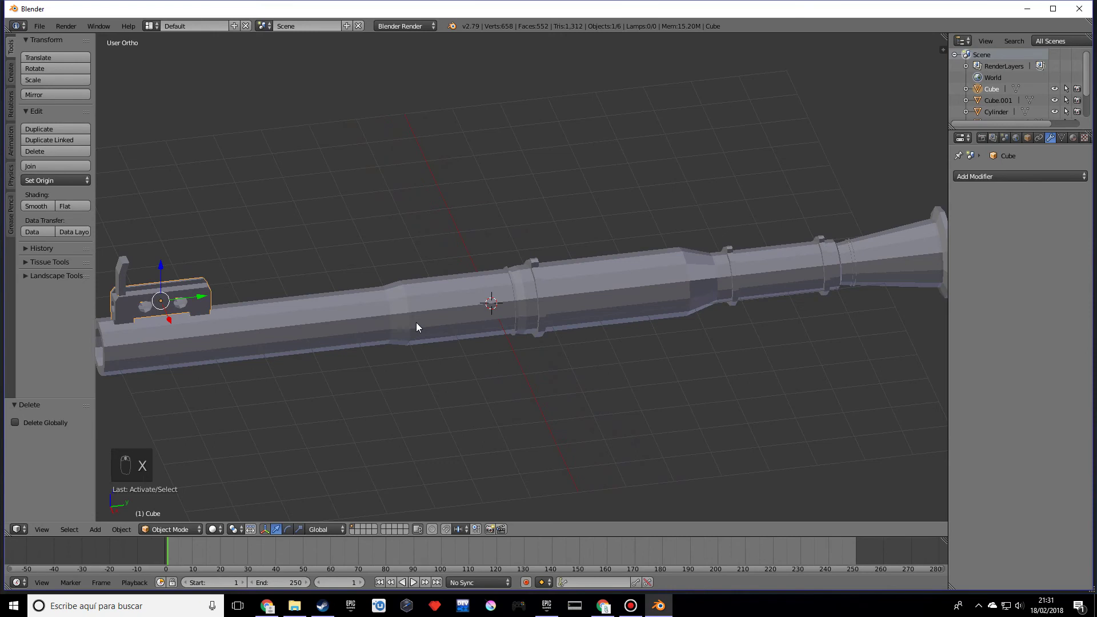
key(shift+d)
key(y)
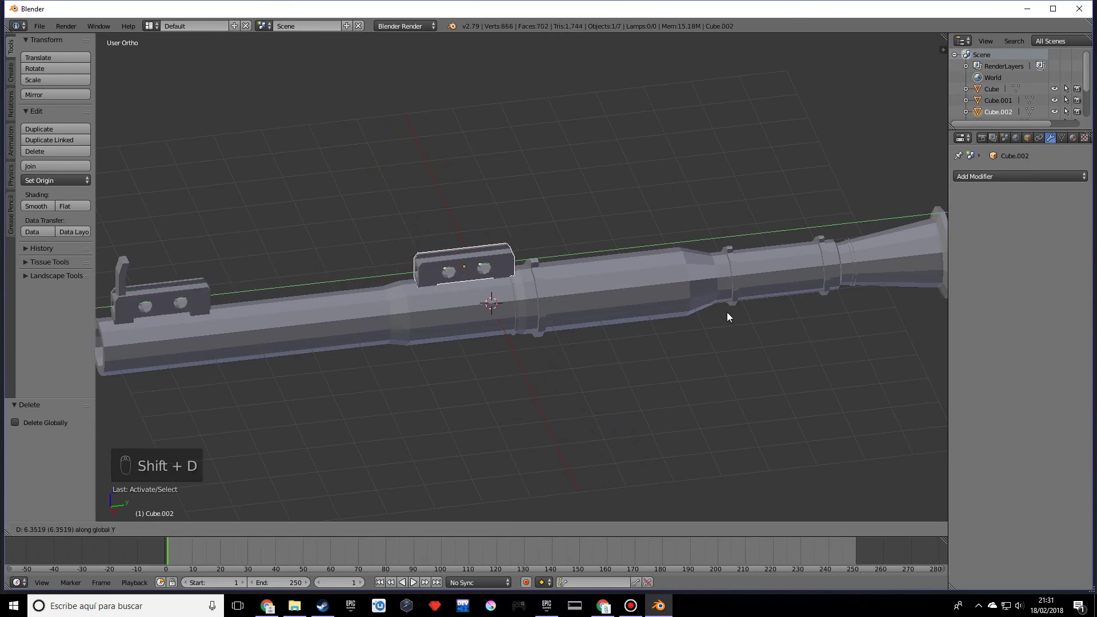
click(859, 295)
middle_drag(859, 295, 623, 373)
scroll(622, 373, up, 6)
scroll(639, 349, down, 3)
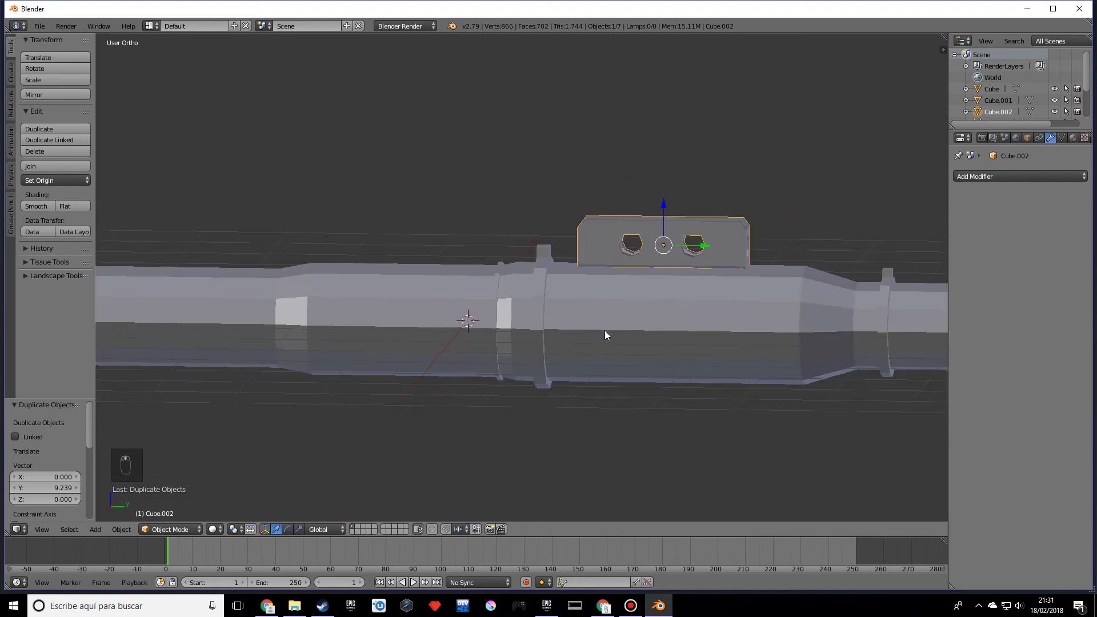
scroll(539, 327, down, 3)
- Select both sight bars and the leaning post and raise them together about 0.129 in Z
right_click(164, 256)
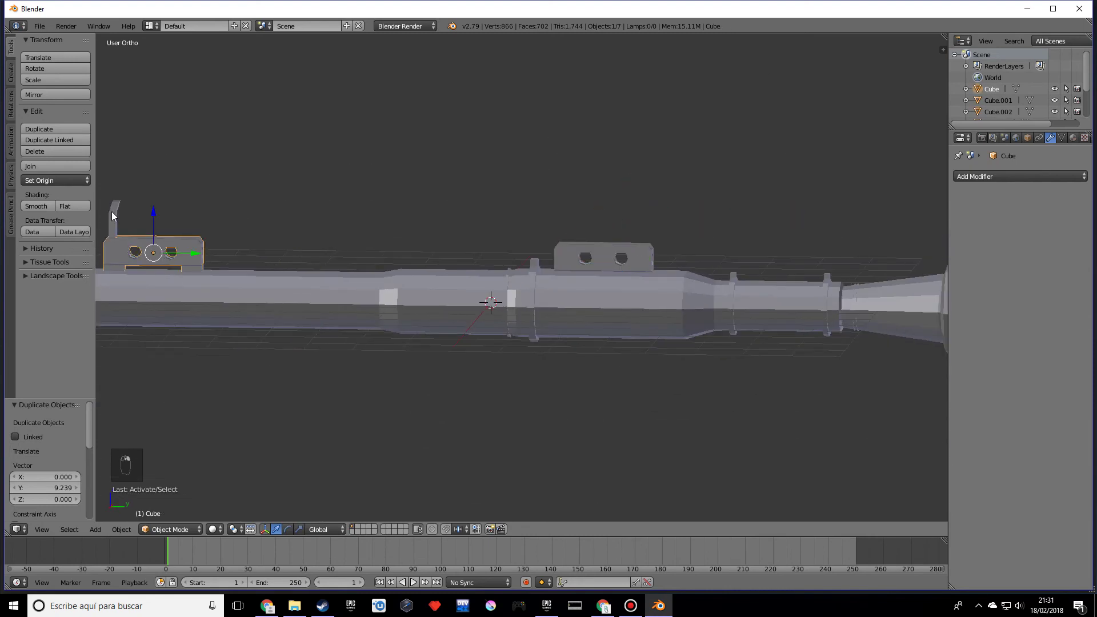
right_click(584, 245)
shift+right_click(196, 249)
shift+right_click(109, 214)
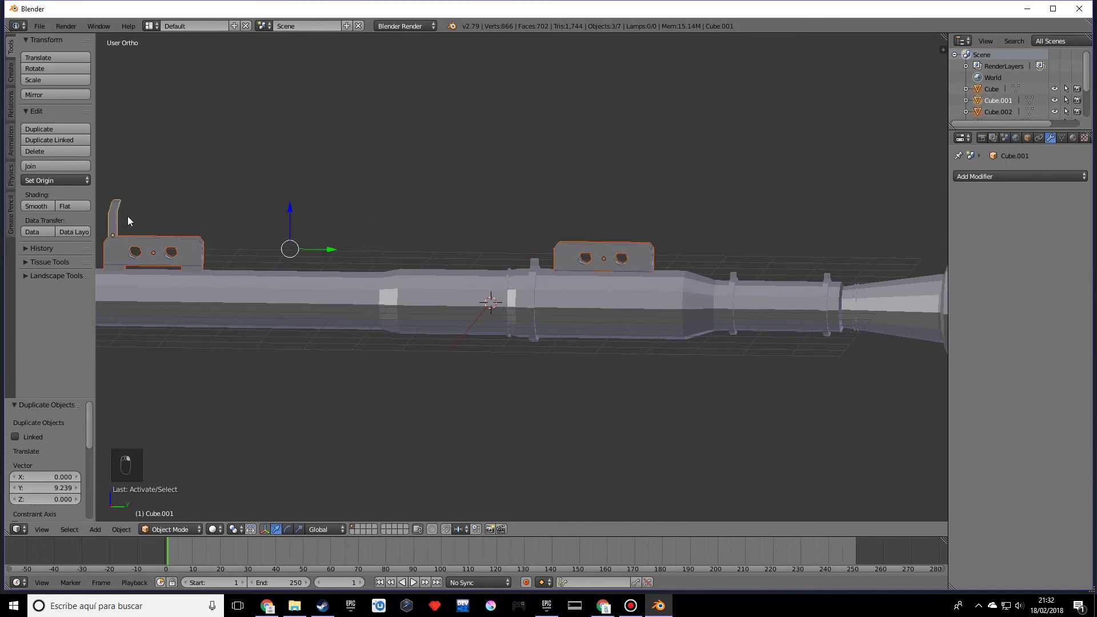
key(g)
key(z)
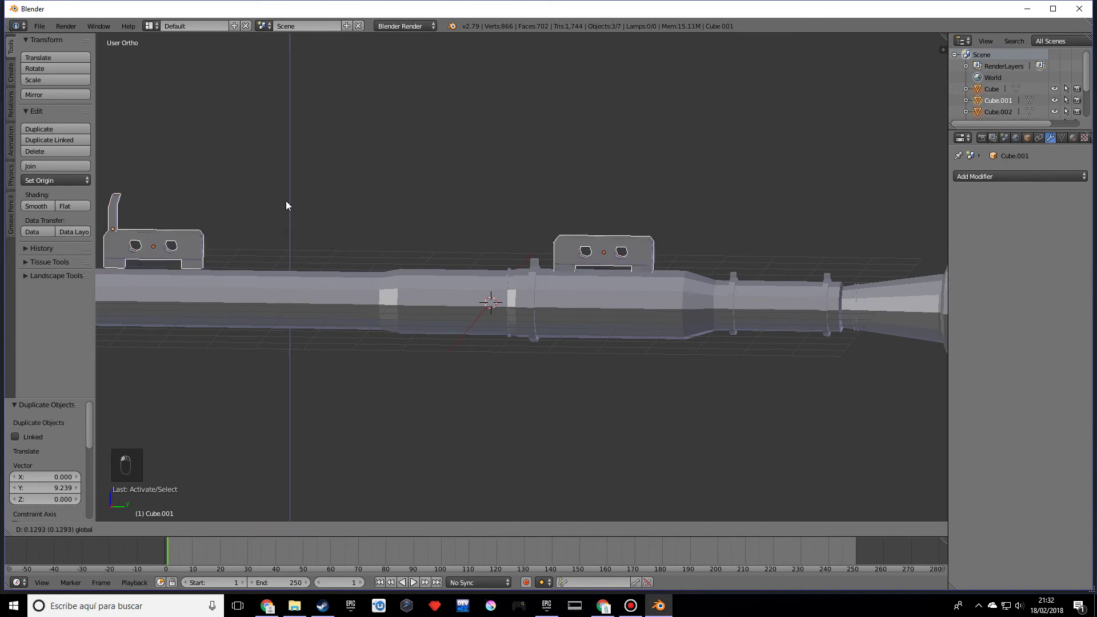
click(286, 204)
middle_drag(299, 261, 371, 330)
- Extend the two feet of the front sight bar downward in edit mode so they meet the tube
right_click(197, 266)
middle_drag(197, 267, 240, 324)
key(Tab)
right_click(175, 219)
middle_drag(175, 220, 213, 228)
shift+right_click(205, 218)
drag(268, 224, 271, 236)
middle_drag(272, 236, 366, 312)
key(Tab)
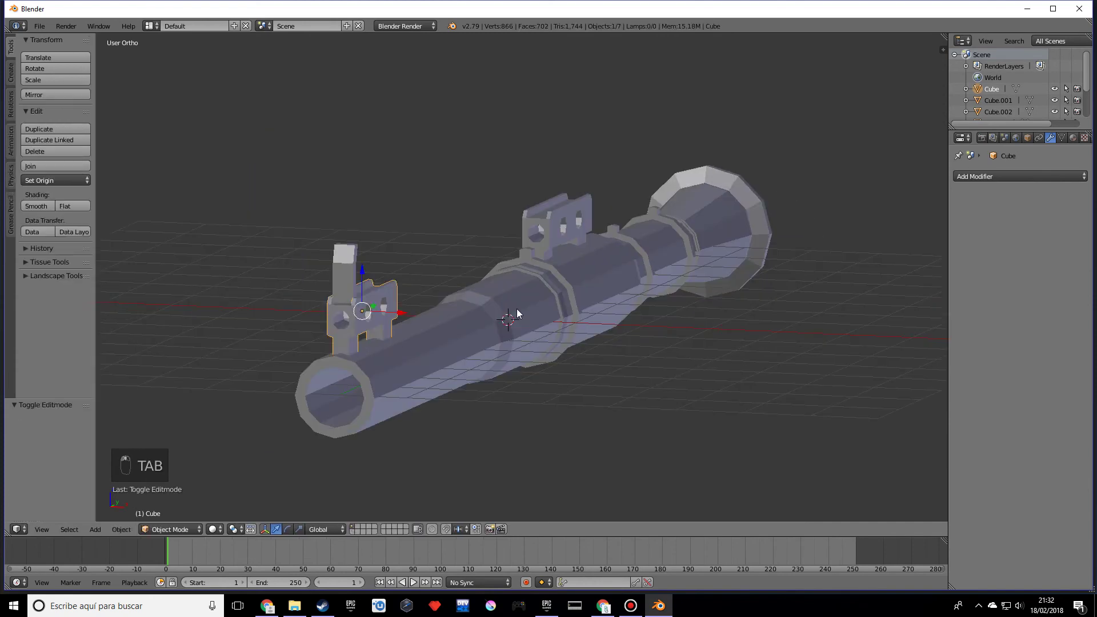
- Move the duplicated sight bar along negative Y to the other side of the central ring, toward the front bar
scroll(496, 312, down, 4)
scroll(627, 343, down, 1)
middle_drag(487, 311, 608, 343)
scroll(608, 338, up, 3)
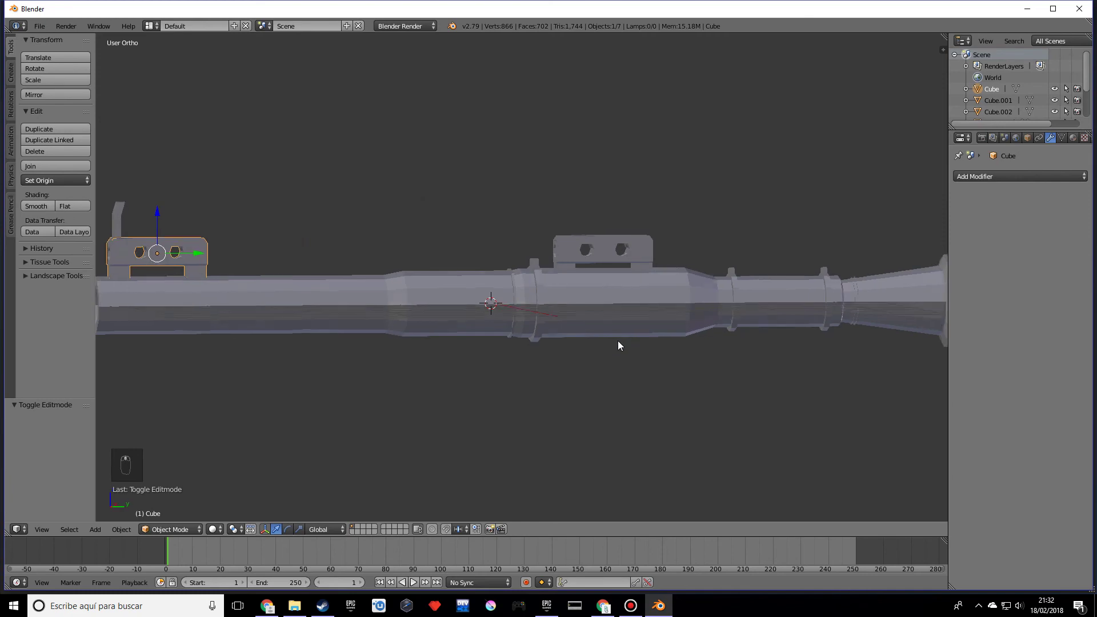
right_click(606, 248)
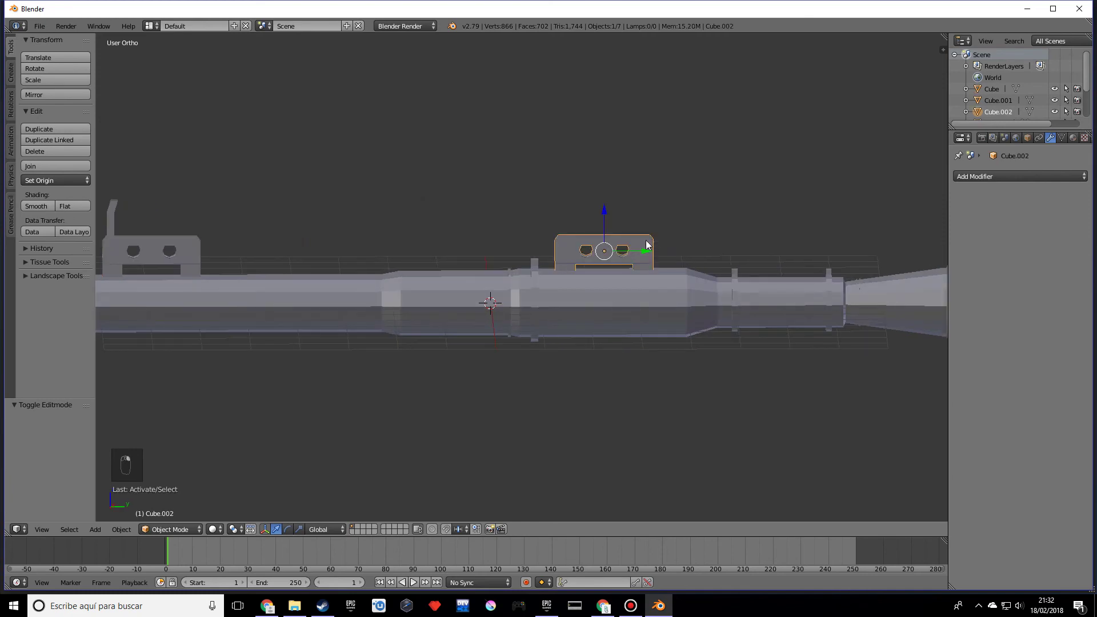
drag(645, 247, 505, 256)
scroll(575, 342, down, 2)
scroll(499, 315, down, 2)
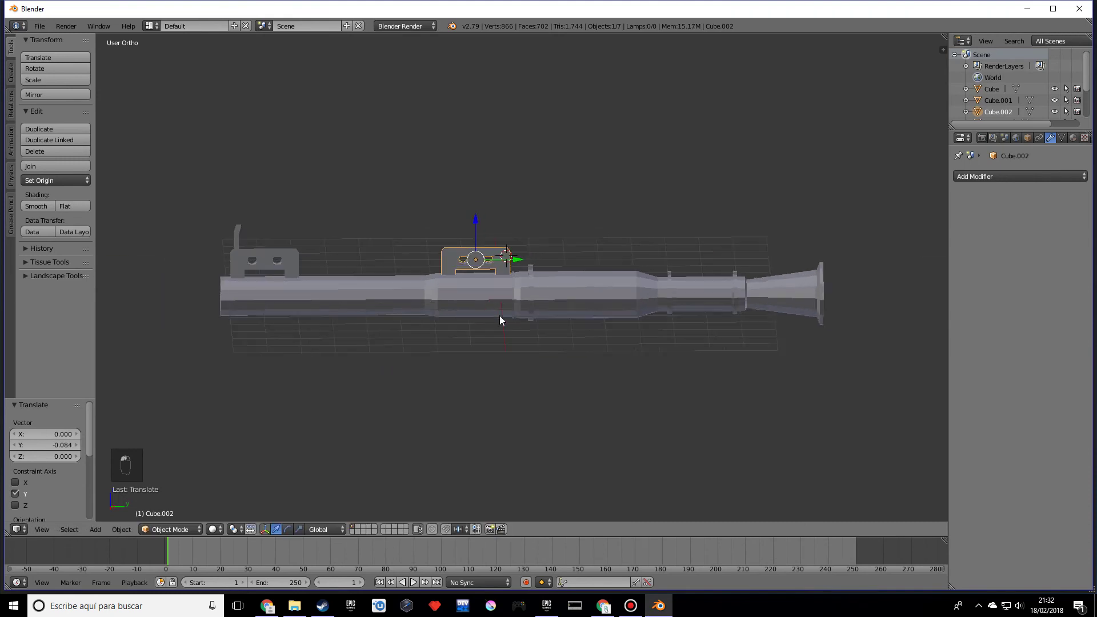
scroll(499, 315, up, 3)
middle_drag(517, 337, 540, 344)
scroll(386, 362, down, 1)
middle_drag(386, 362, 391, 300)
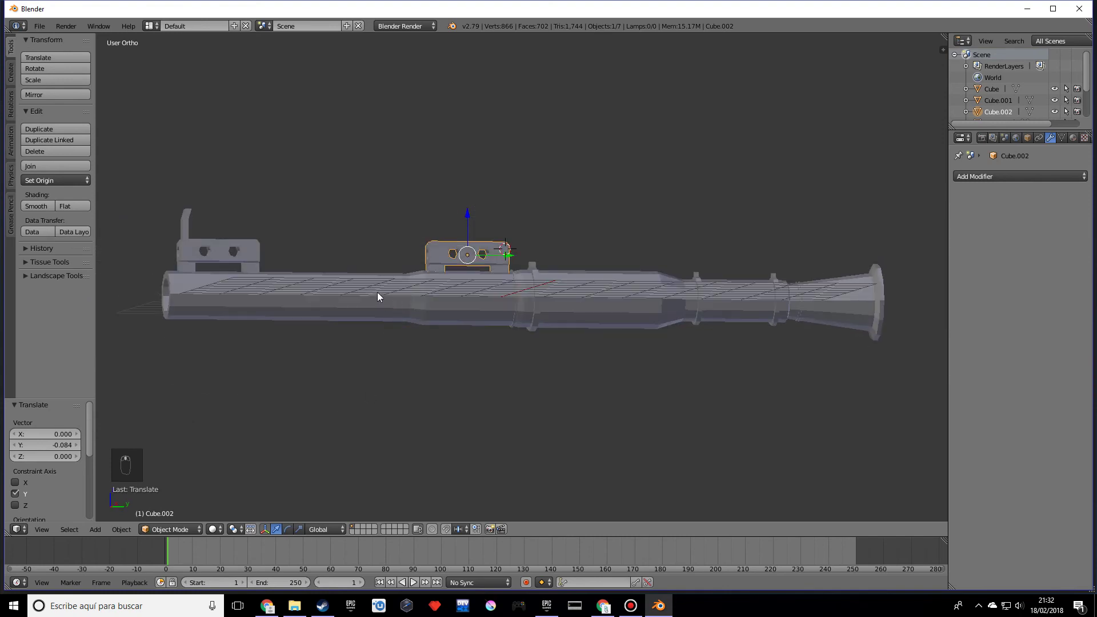
middle_drag(522, 378, 526, 363)
- Add a cube at the scene centre, scale it down, and lower it beneath the tube as a grip block
key(shift+c)
scroll(525, 363, up, 3)
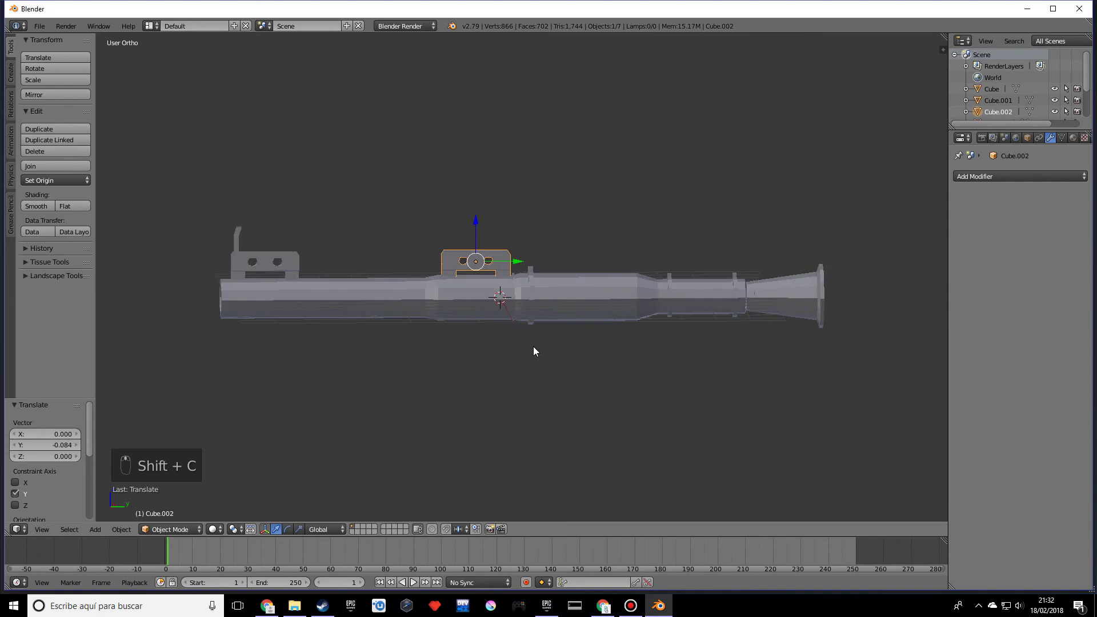
scroll(533, 347, up, 2)
key(shift+a)
mouse_move(533, 348)
click(573, 116)
middle_drag(571, 324, 643, 333)
key(s)
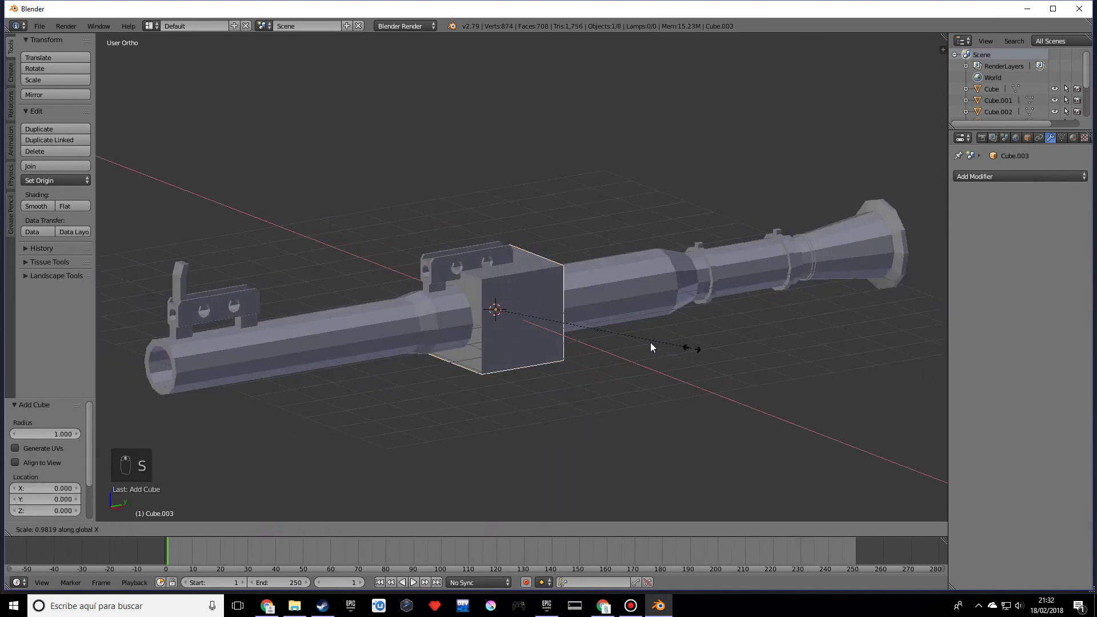
click(559, 331)
drag(505, 270, 492, 343)
- Slim the grip block into an upright handle by scaling it 0.468 along X and narrowing it along Y
key(s)
key(x)
click(591, 399)
middle_drag(643, 412, 520, 383)
scroll(613, 393, up, 4)
scroll(610, 394, down, 1)
scroll(560, 434, down, 1)
middle_drag(566, 454, 663, 423)
key(s)
key(y)
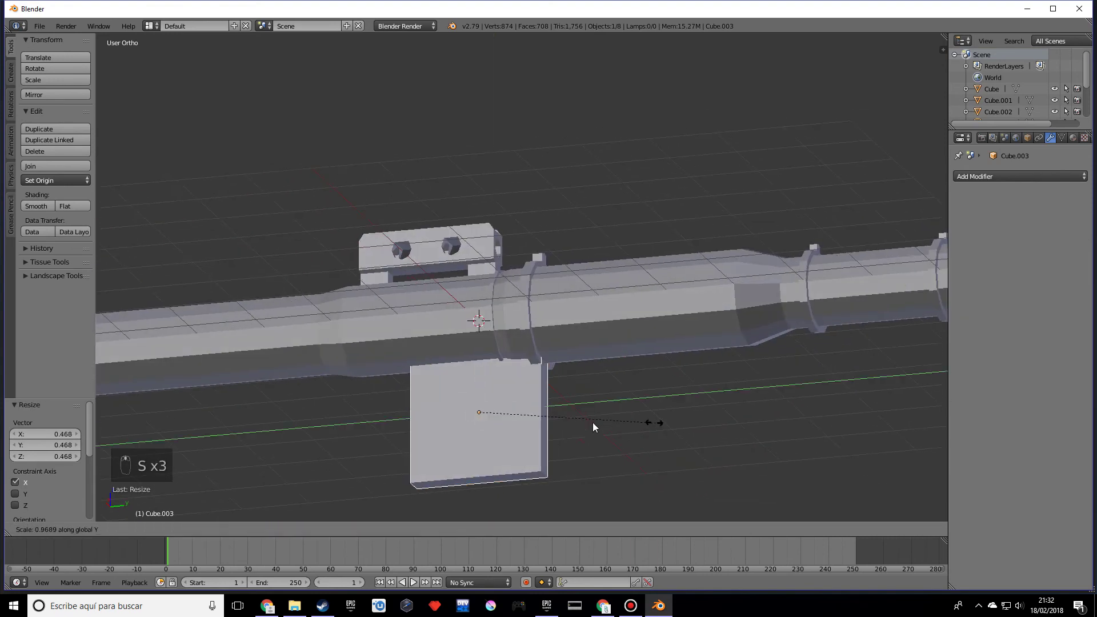
click(524, 426)
- Move the grip block -0.251 along Y beneath the rear sight bar
mouse_move(523, 426)
middle_down()
mouse_move(543, 441)
mouse_move(510, 402)
mouse_move(559, 411)
mouse_move(633, 374)
mouse_move(491, 381)
mouse_move(517, 411)
middle_up()
key(g)
key(y)
click(494, 413)
scroll(503, 394, up, 3)
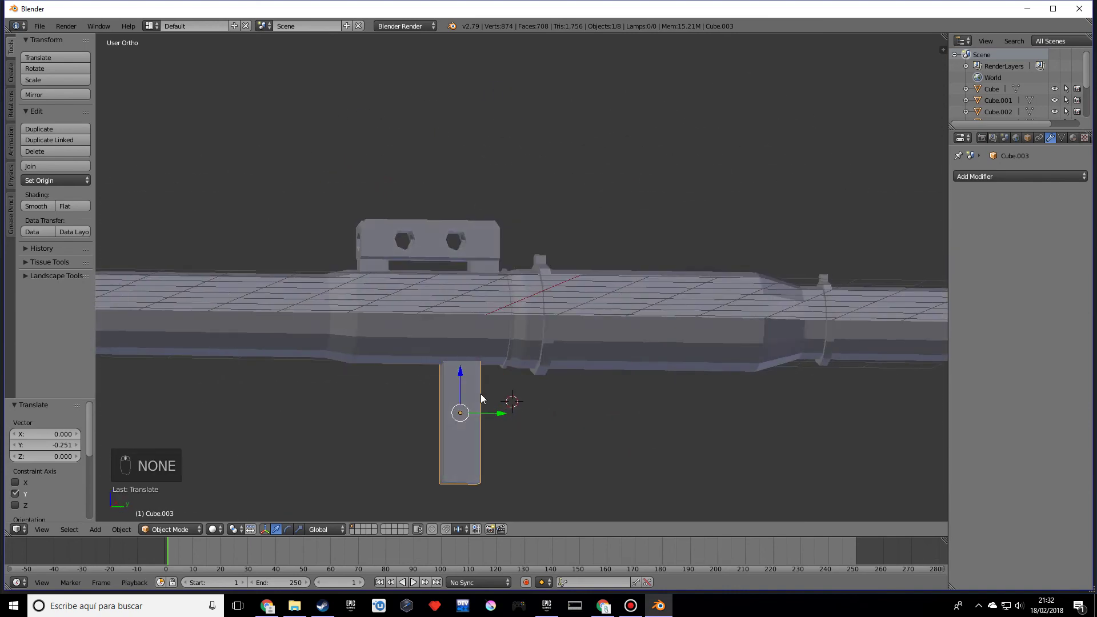
- Switch the grip block beneath the tube into Edit Mode
key(Tab)
scroll(481, 396, up, 2)
shift+middle_drag(521, 335, 566, 137)
middle_drag(490, 376, 499, 412)
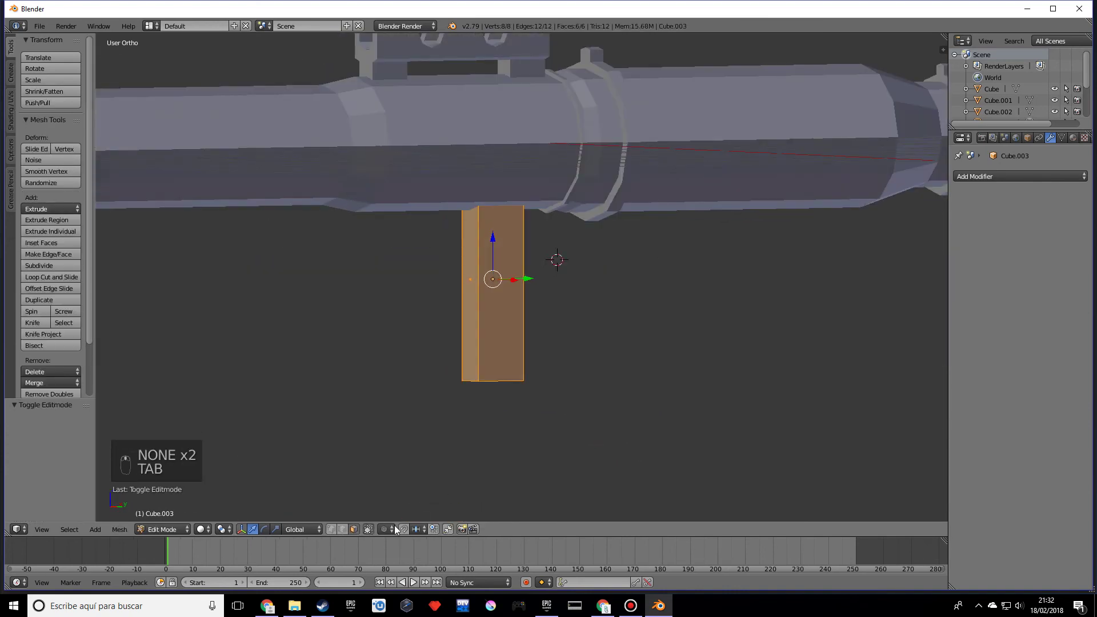
- Try beveling the grip block's two opposite bottom edges by 0.133 and adding a loop cut, and undo both
middle_drag(431, 425, 489, 319)
right_click(473, 340)
shift+right_click(525, 363)
key(ctrl+b)
key(ctrl+b)
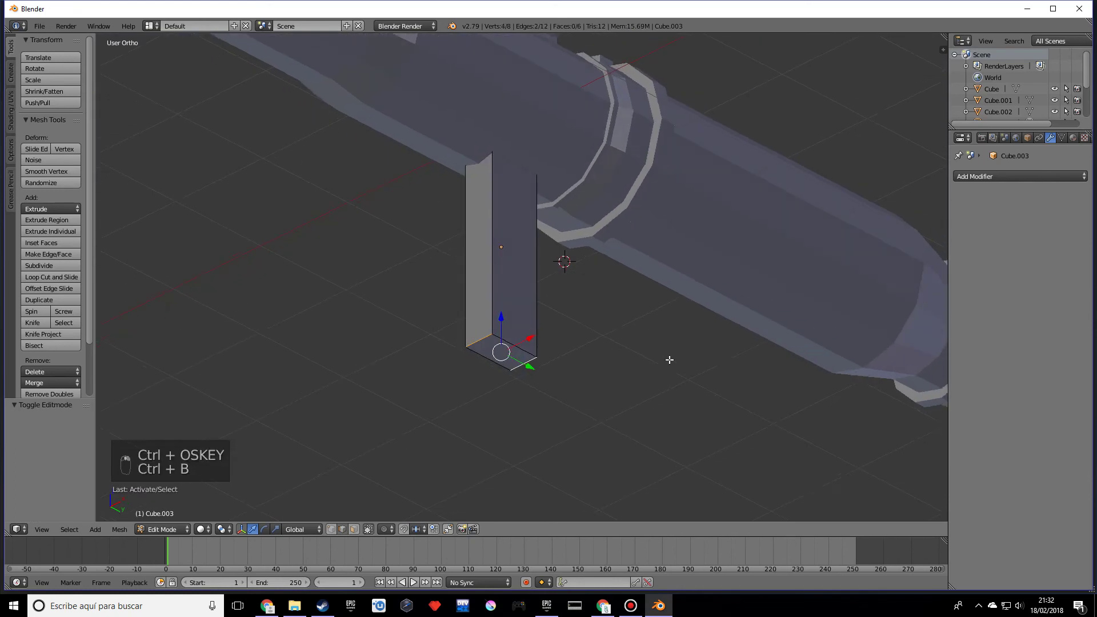
click(608, 306)
middle_drag(607, 306, 522, 347)
key(ctrl+r)
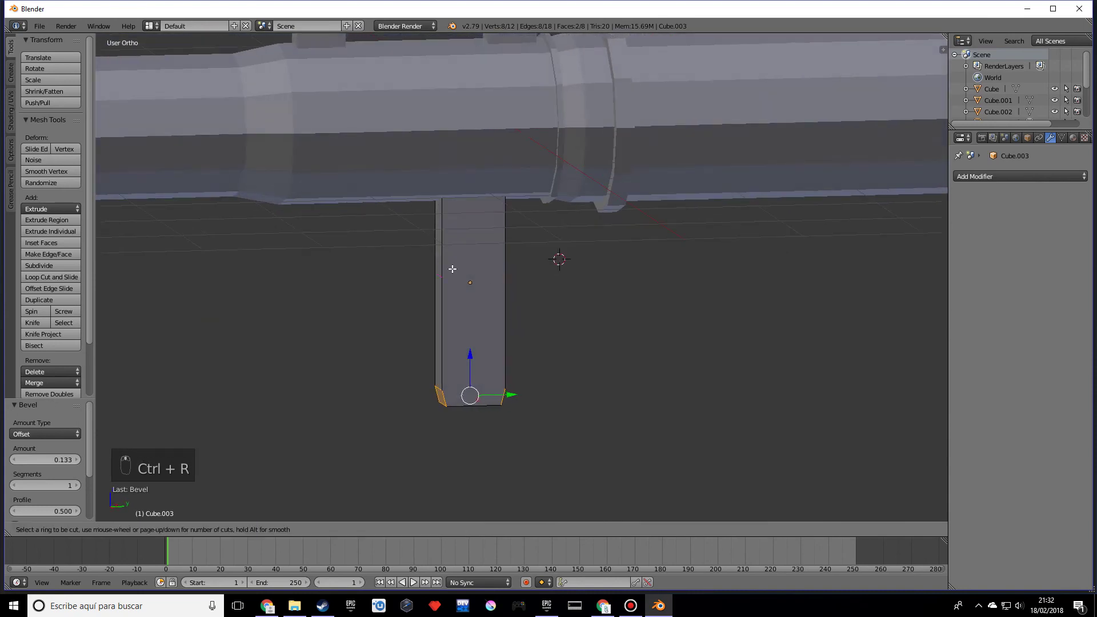
click(458, 263)
key(ctrl+z)
key(ctrl+z)
key(ctrl+z)
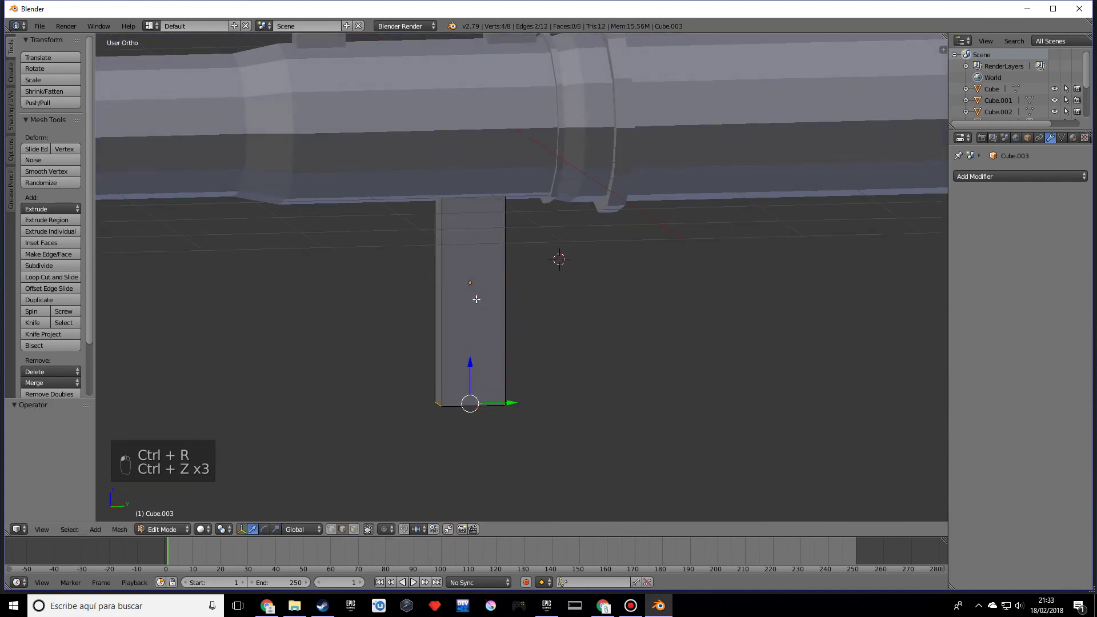
- Add a horizontal loop cut around the grip block and slide it up near the tube
key(ctrl+r)
click(453, 289)
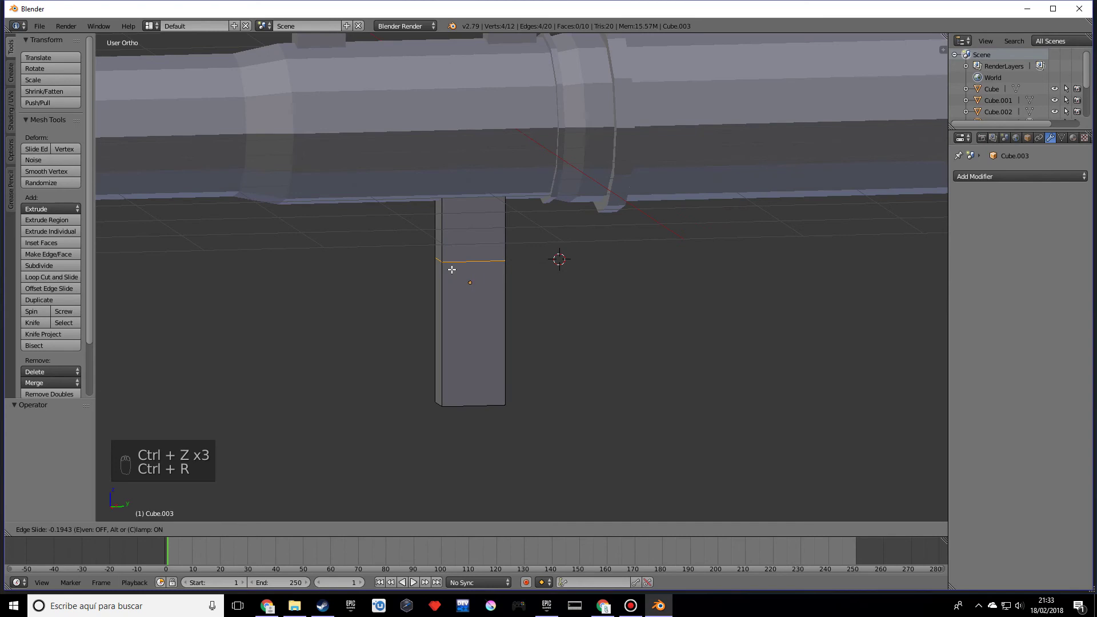
click(438, 243)
middle_drag(442, 296, 440, 489)
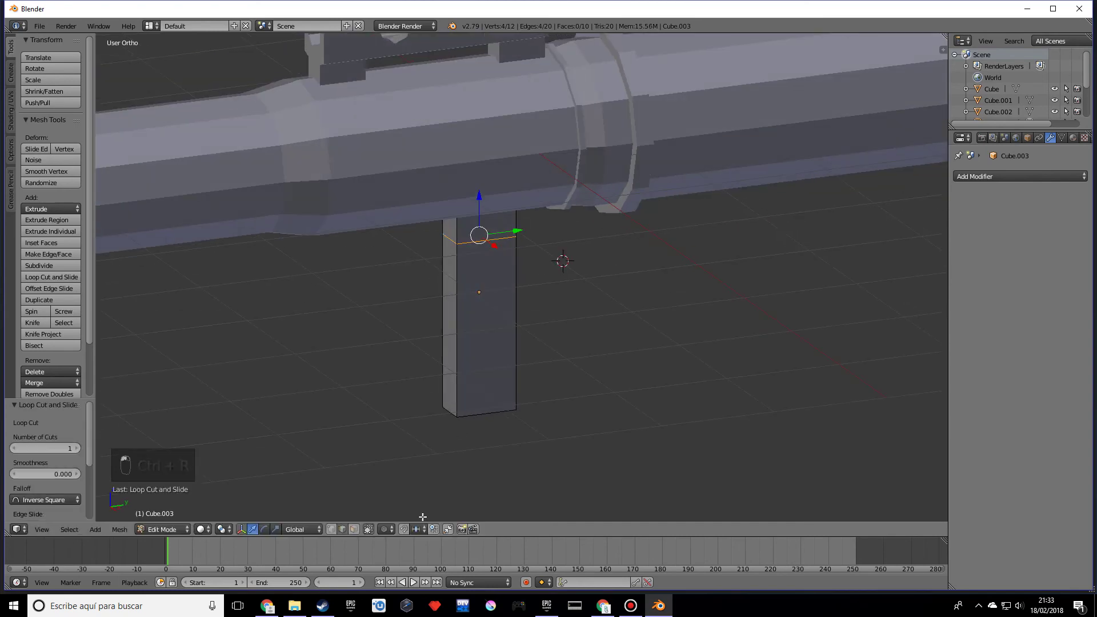
- Try extruding the grip's long front face by 0.107, and undo the extrusion
right_click(449, 269)
key(e)
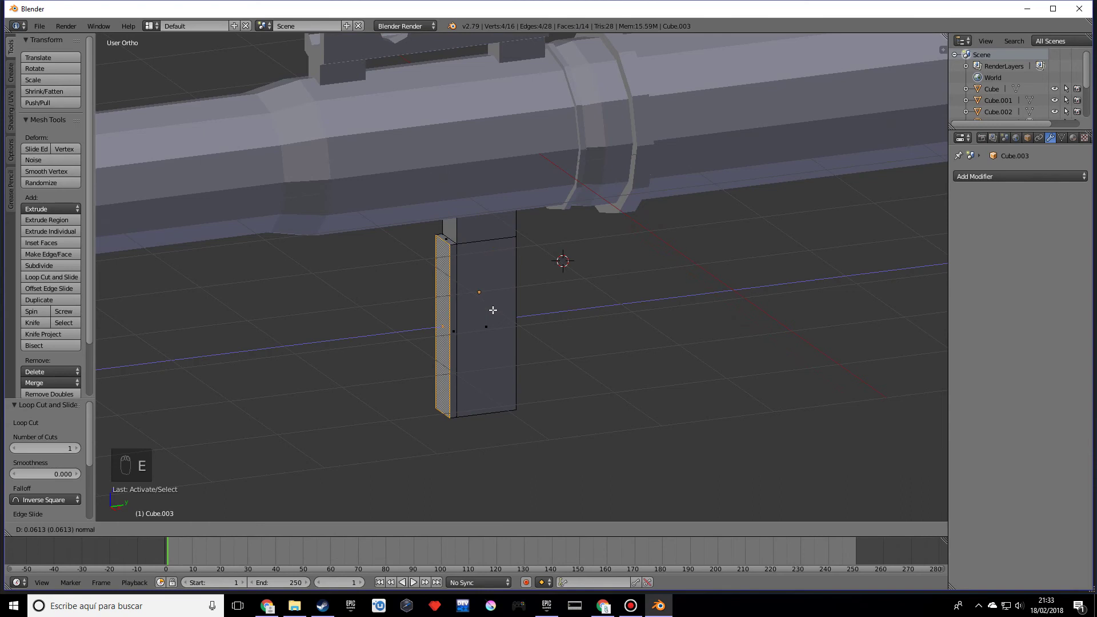
click(487, 310)
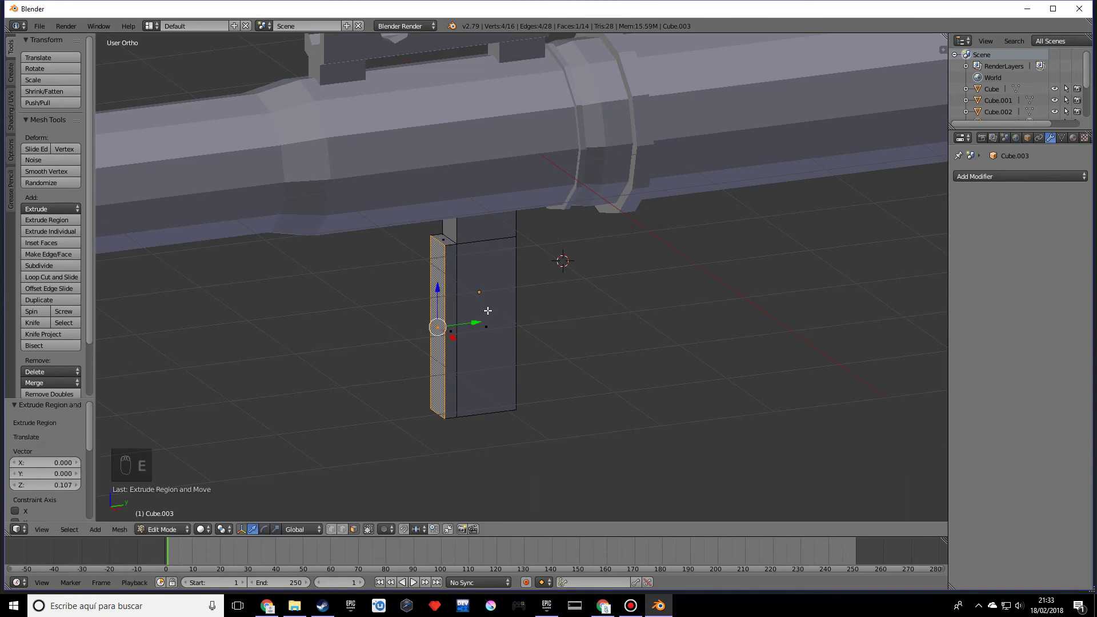
key(ctrl+z)
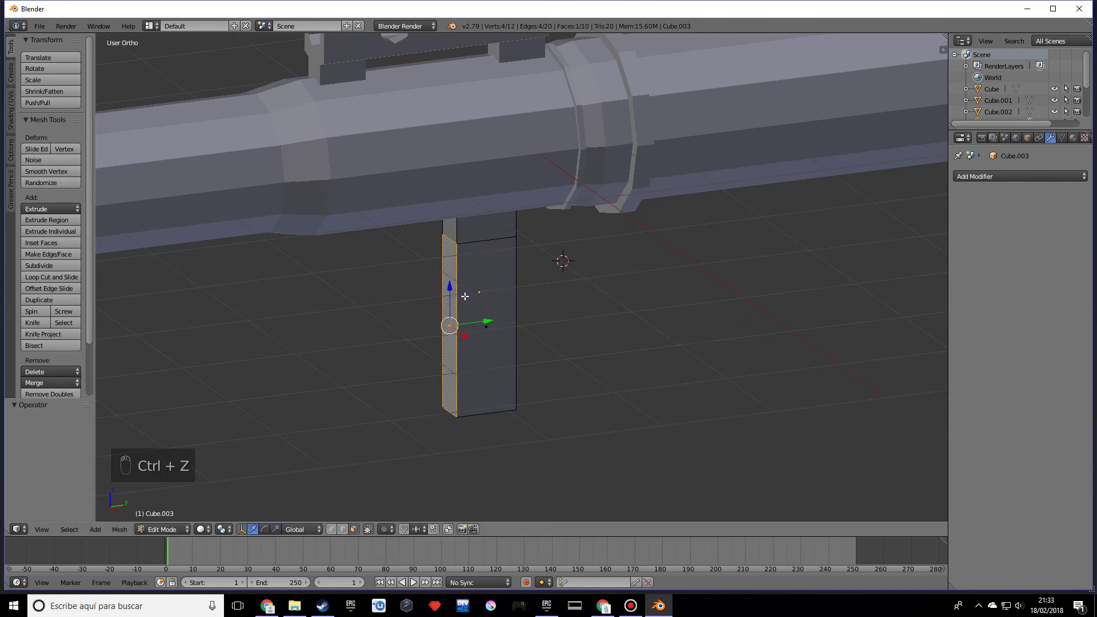
- Add a second horizontal loop cut a short distance below the first to form a narrow band on the grip
middle_drag(465, 296, 494, 297)
key(ctrl+r)
click(473, 288)
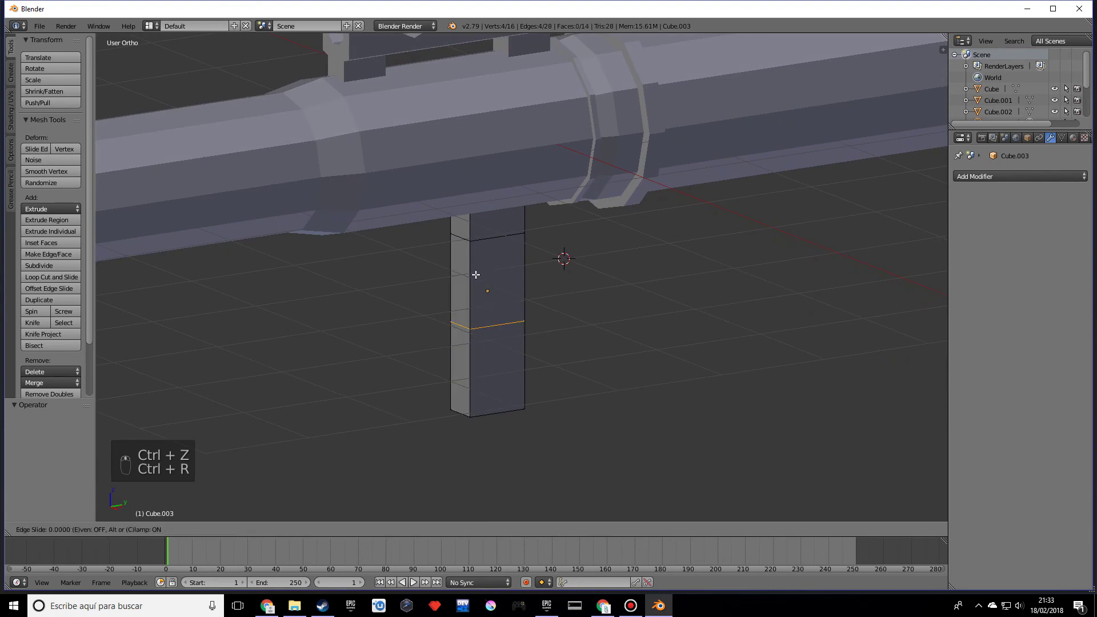
click(470, 241)
- Extrude the front face of the grip's narrow band outward by 0.285
click(353, 529)
right_click(457, 258)
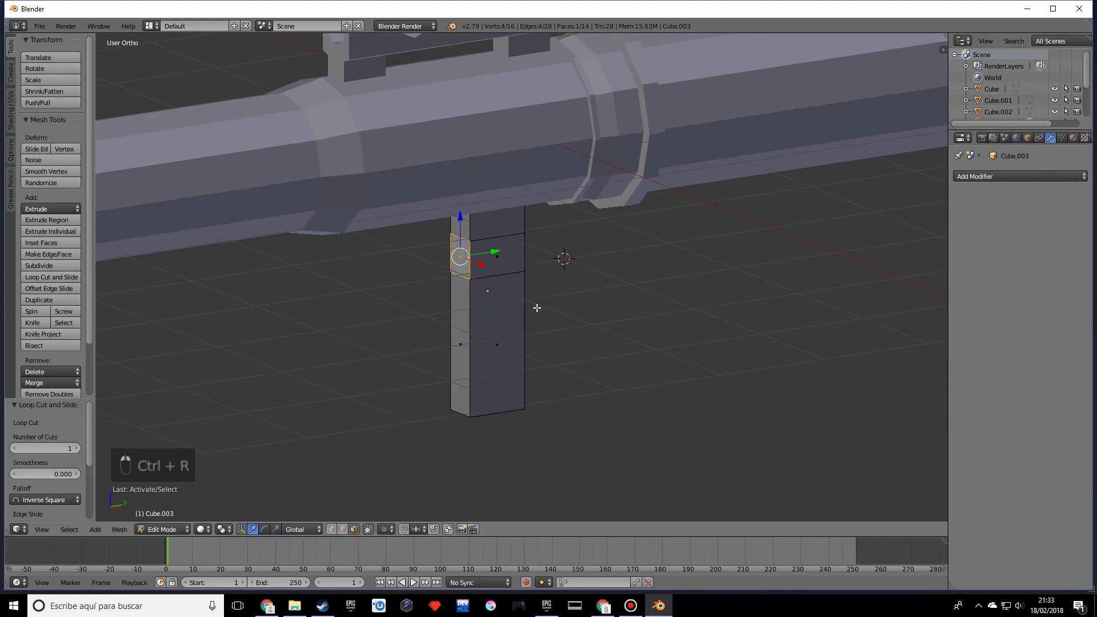
key(e)
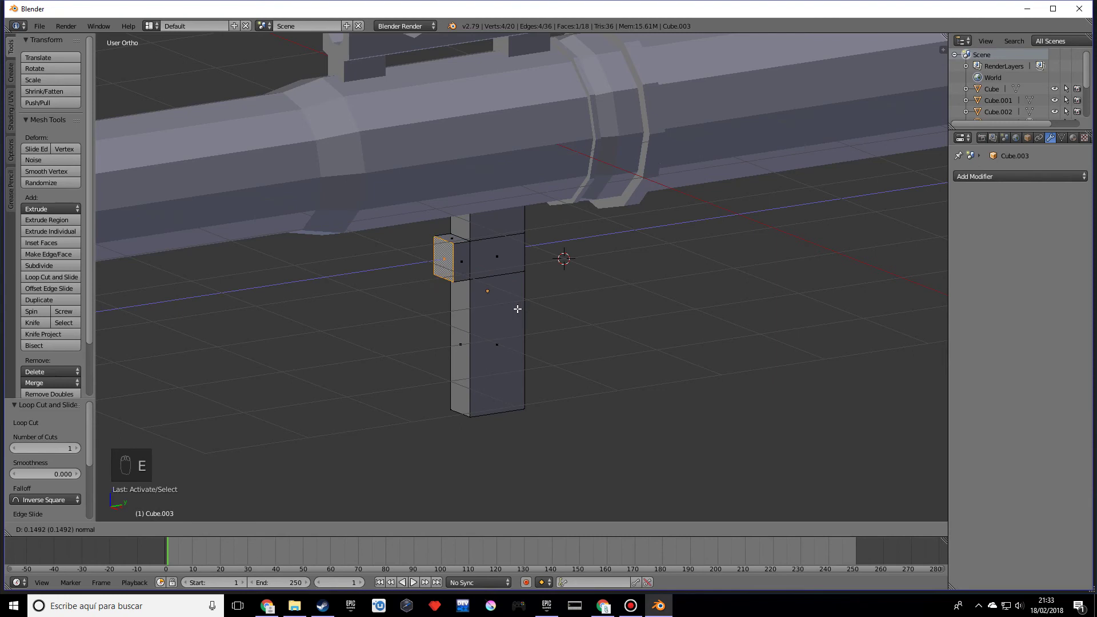
click(507, 306)
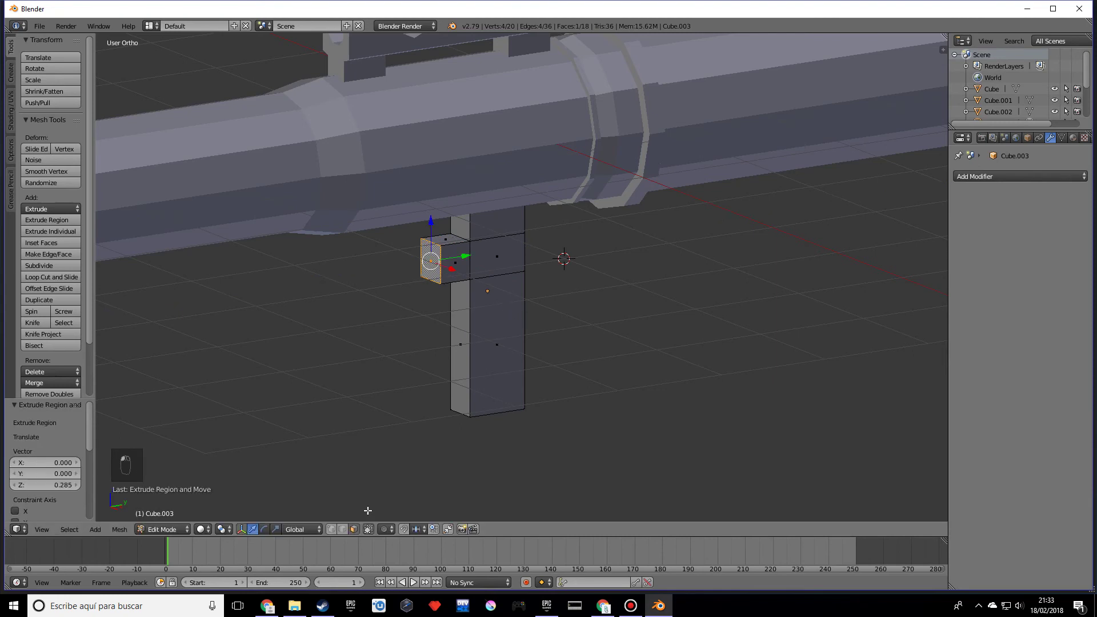
- Raise the lower outer edge of the front extrusion 0.169 along Z to slope its underside
click(342, 528)
right_click(430, 280)
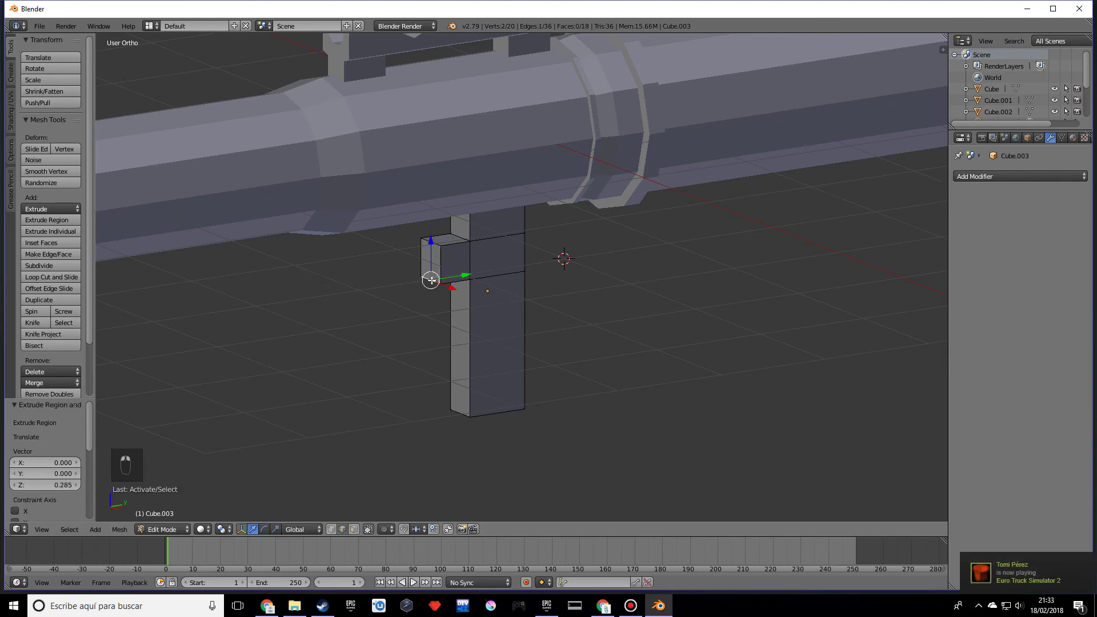
key(g)
key(z)
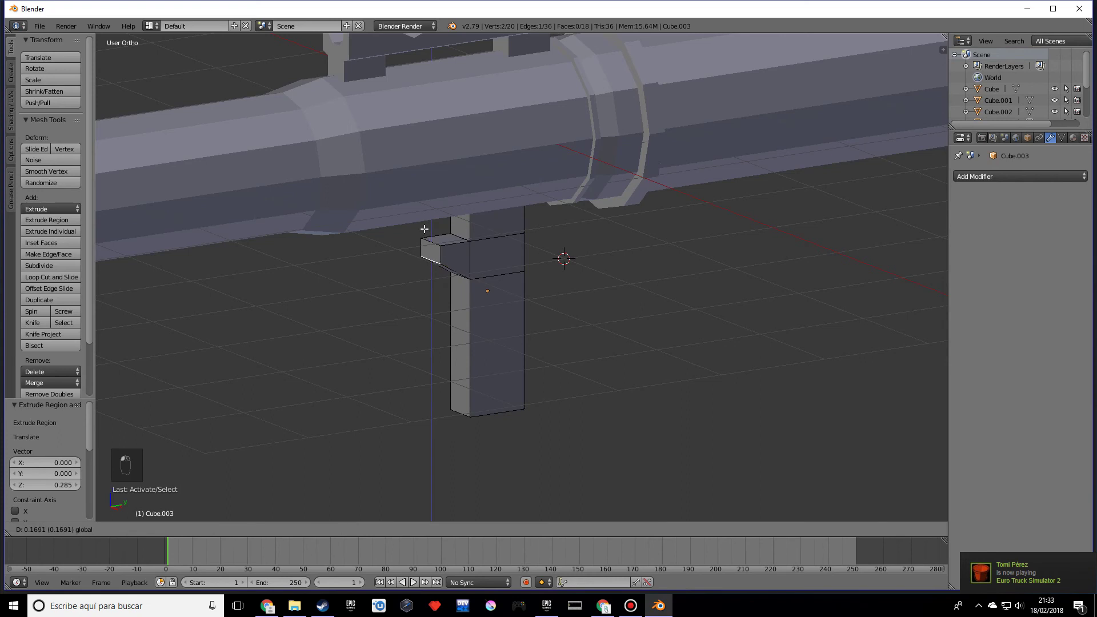
click(424, 229)
- Extrude the rear face of the grip's narrow band outward by 0.182
middle_drag(546, 360, 372, 497)
click(354, 529)
right_click(484, 243)
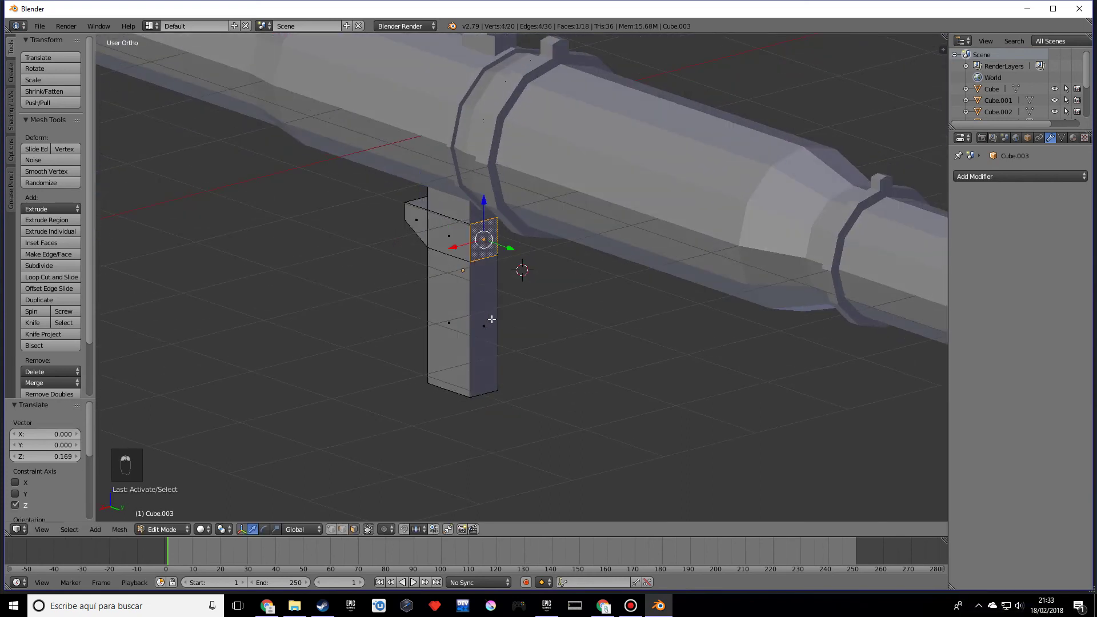
middle_drag(480, 321, 598, 318)
key(e)
click(619, 318)
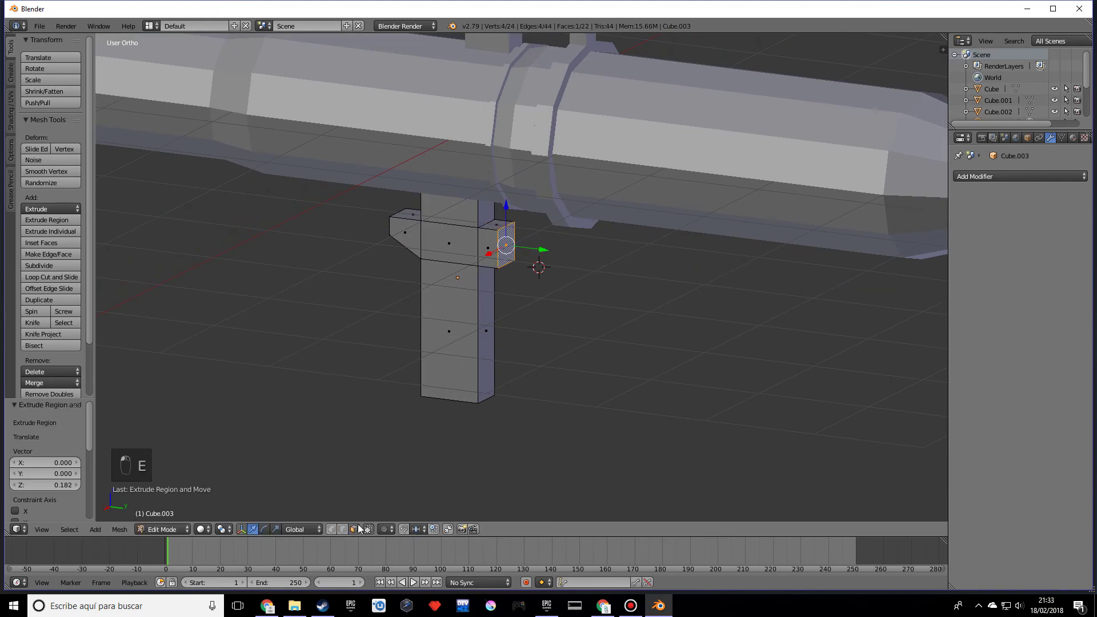
- Raise the lower outer edge of the rear extrusion 0.113 along Z to slope its underside
click(342, 530)
middle_drag(519, 333, 512, 264)
right_click(506, 256)
drag(499, 211, 498, 193)
- Select the faces of the grip's flared collar and move them up 0.169 along Z toward the tube
click(354, 529)
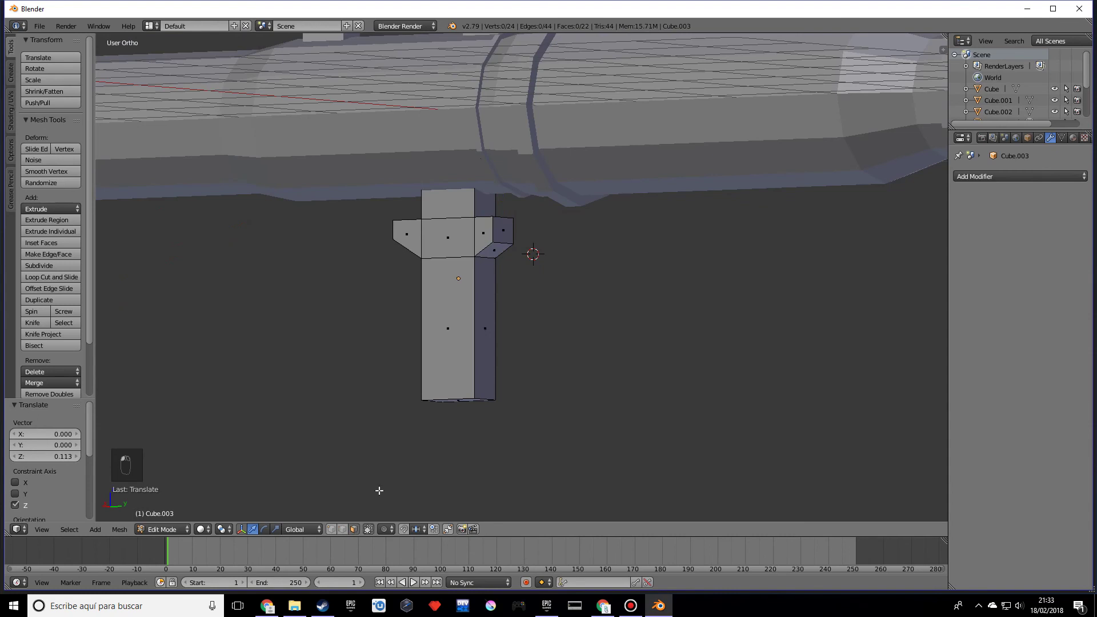
alt+right_click(509, 257)
middle_drag(509, 257, 472, 254)
shift+right_click(456, 231)
middle_drag(584, 313, 514, 311)
drag(461, 188, 460, 177)
- Bevel the front and rear bottom edges of the grip handle and return to Object Mode
middle_drag(502, 184, 391, 459)
right_click(487, 317)
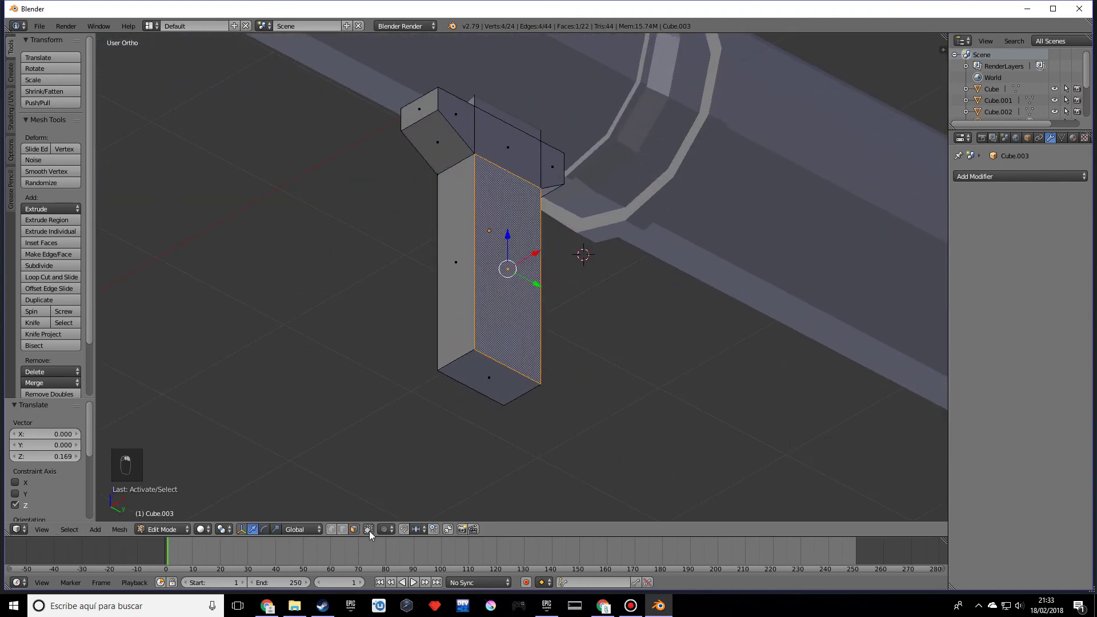
click(343, 530)
right_click(451, 360)
shift+right_click(516, 398)
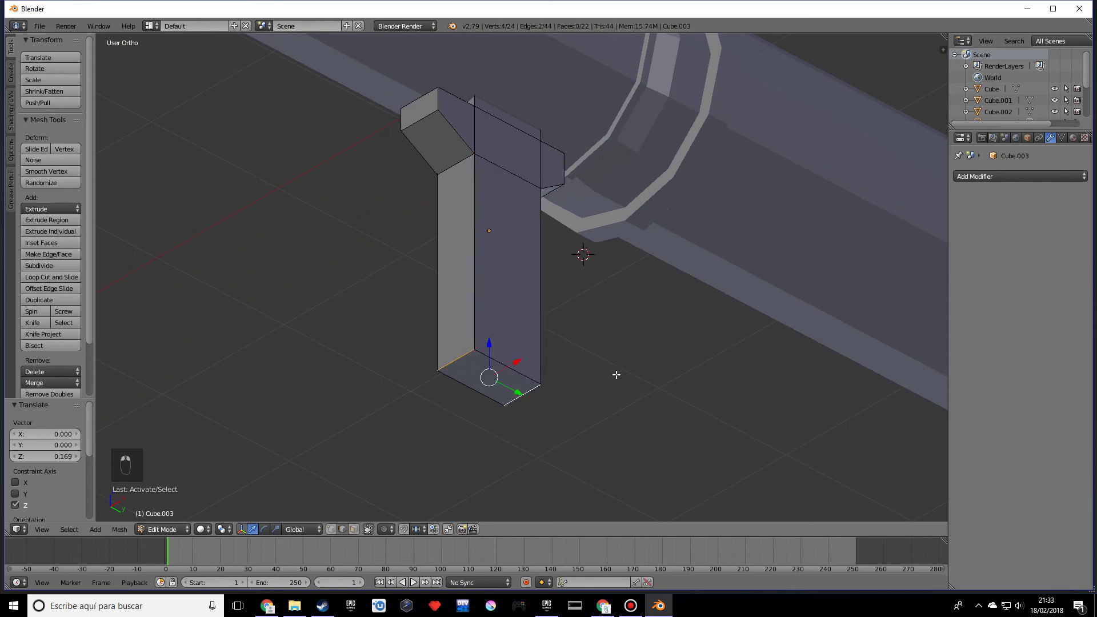
key(ctrl+b)
click(685, 358)
key(Tab)
middle_drag(686, 358, 616, 396)
scroll(588, 380, down, 4)
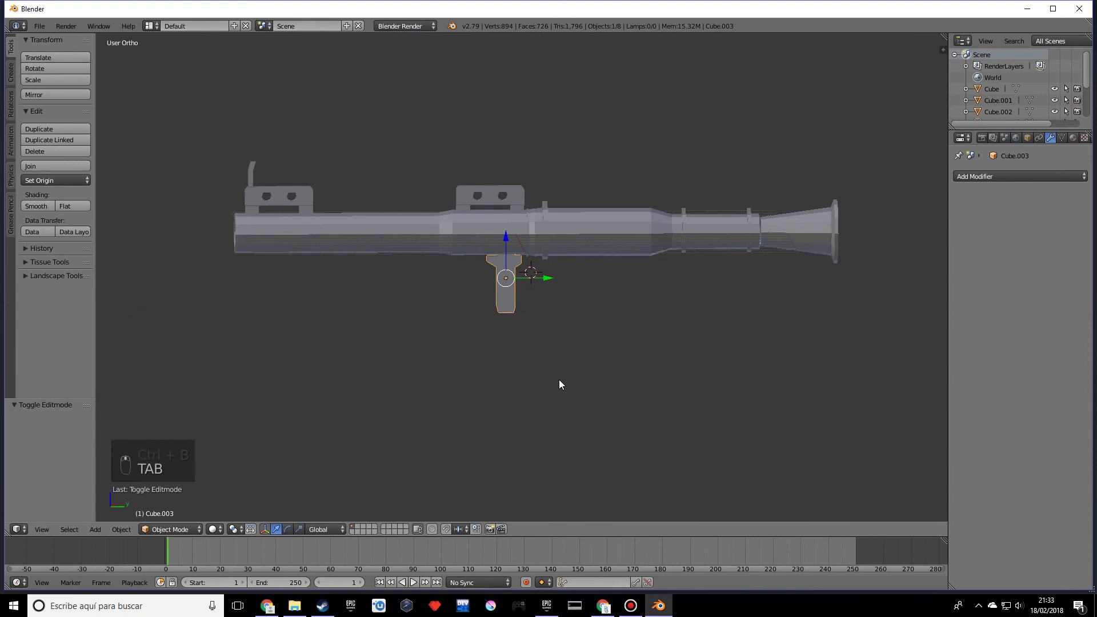
- In Edit Mode, duplicate the grip handle's long front face and place the copy -1.837 along Y
middle_drag(541, 366, 543, 319)
scroll(543, 320, up, 8)
key(Tab)
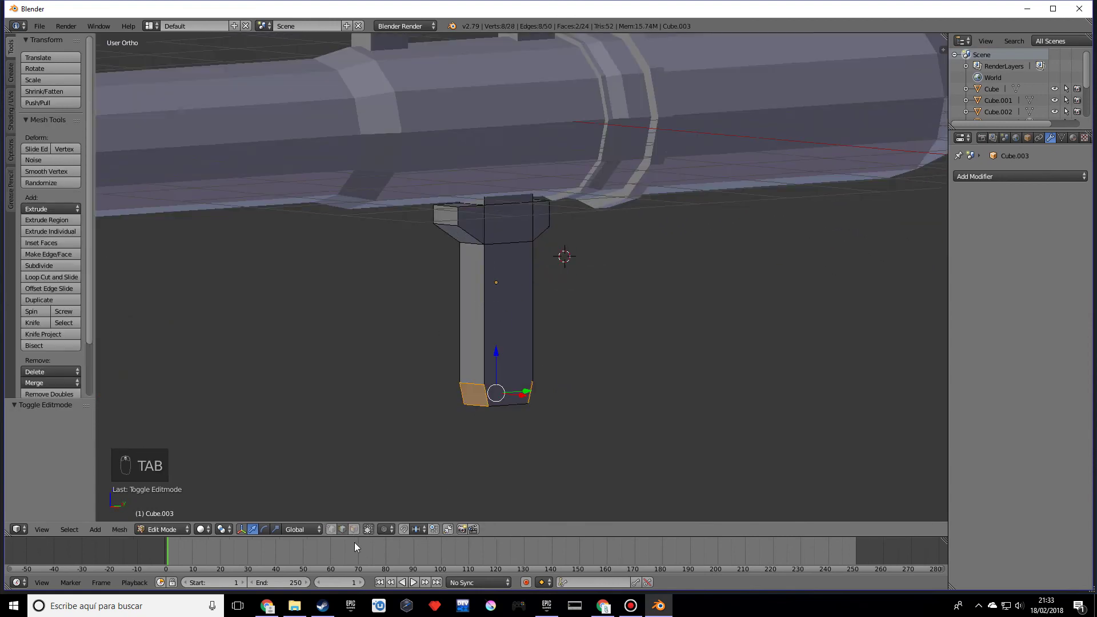
right_click(485, 300)
middle_drag(492, 341, 546, 306)
key(shift+d)
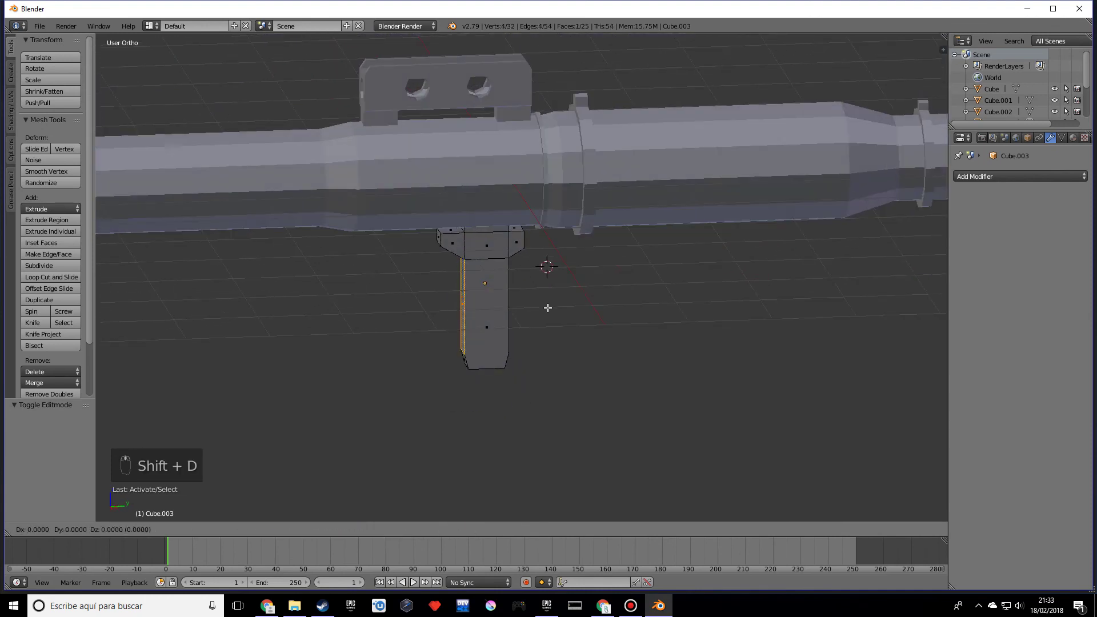
click(394, 316)
middle_drag(441, 311, 406, 260)
scroll(397, 289, up, 2)
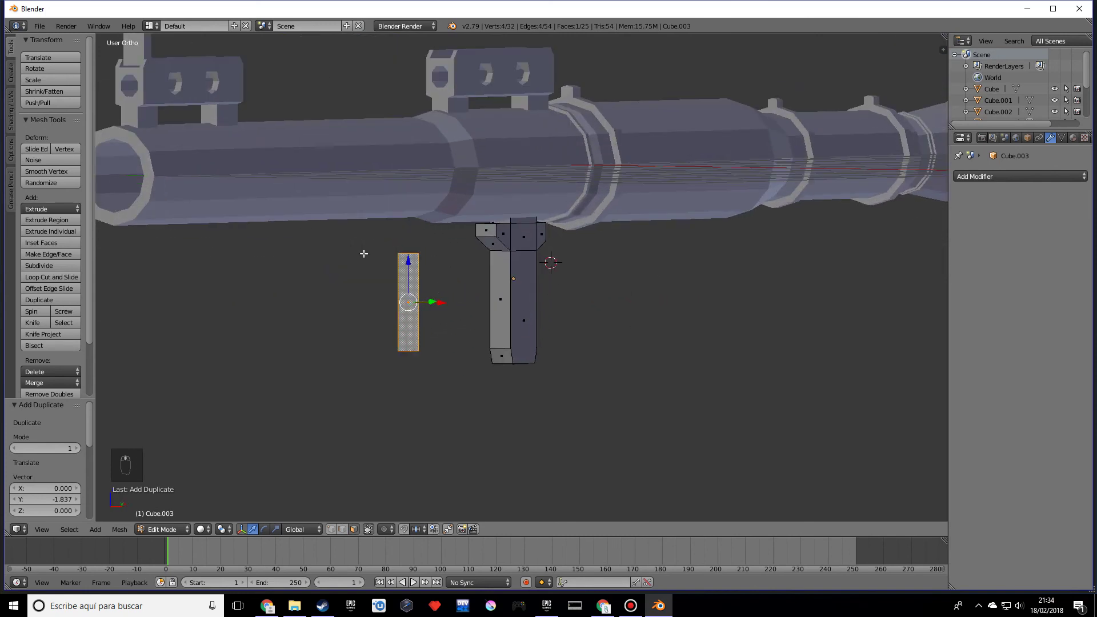
- Lower the duplicated face, shift it further along negative Y, and extrude it 0.615 into a second grip block
middle_drag(330, 365, 568, 315)
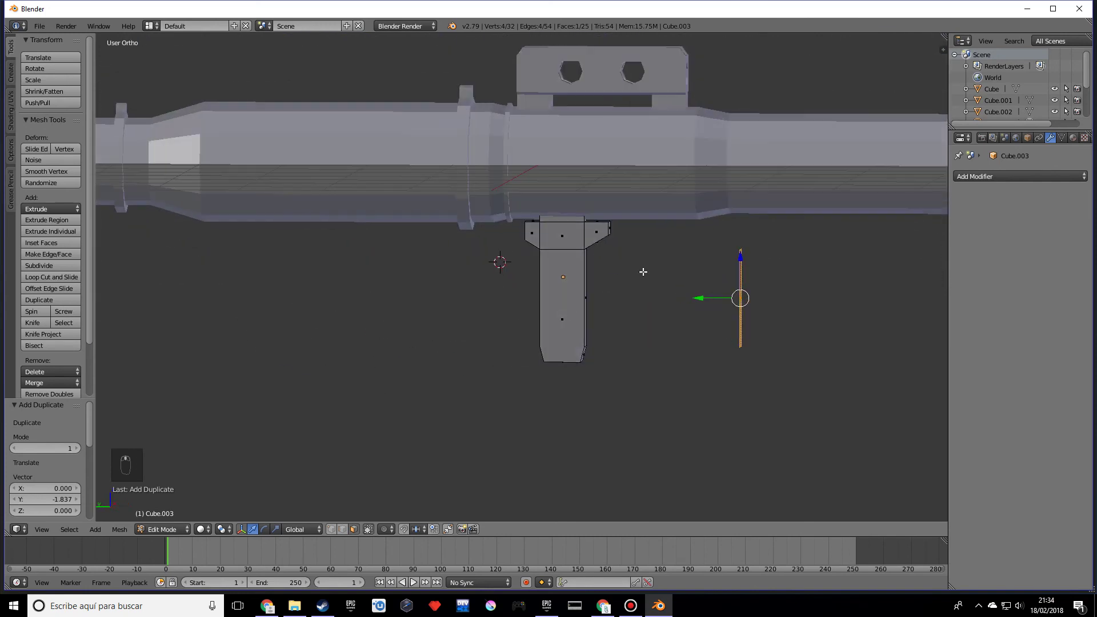
middle_drag(720, 325, 355, 276)
drag(372, 263, 372, 314)
drag(411, 345, 395, 345)
middle_drag(438, 345, 362, 343)
key(e)
click(431, 362)
- Extrude the second grip's top face in place, scale it about 1.74 along Y, and shift it -0.127 along Y
right_click(278, 335)
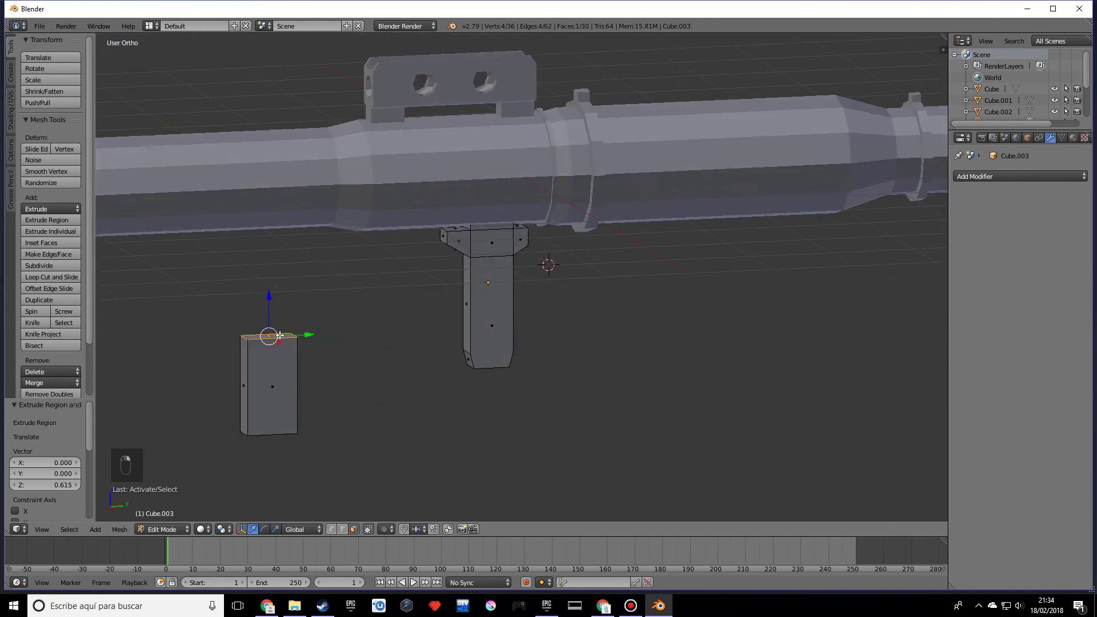
key(e)
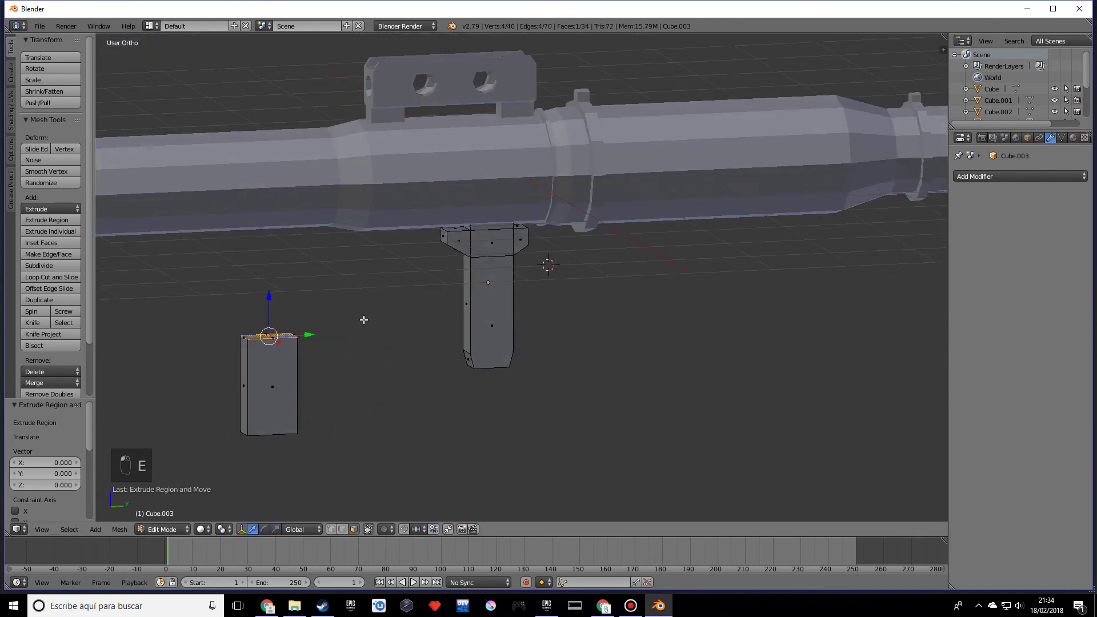
key(s)
key(y)
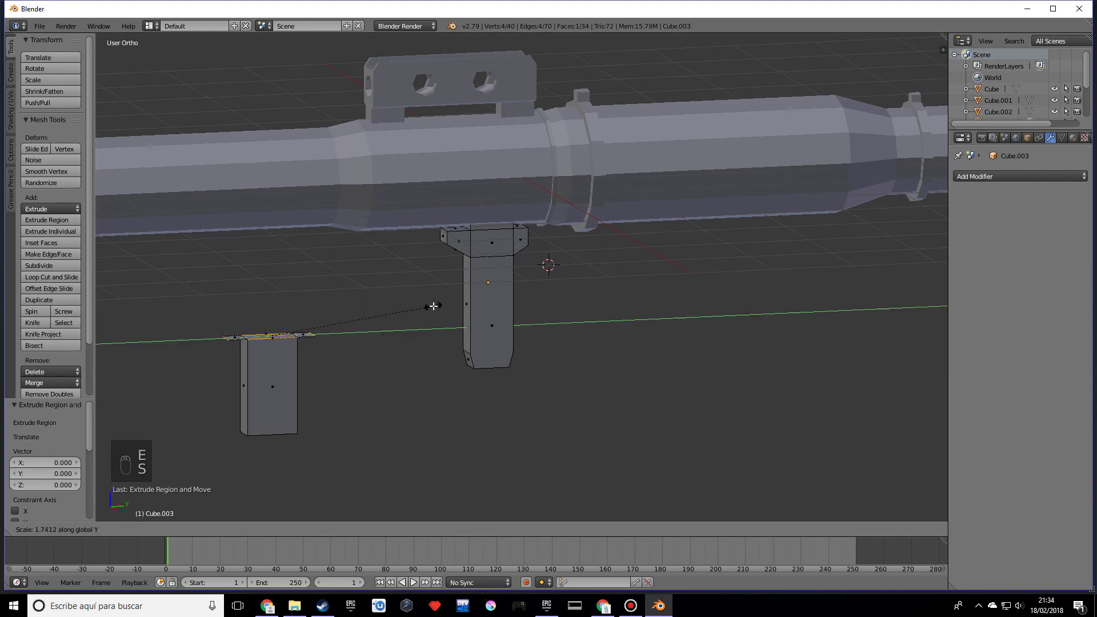
click(433, 306)
key(g)
key(y)
click(297, 338)
- Extrude the widened top face up 1.415 so the second grip meets the tube
key(e)
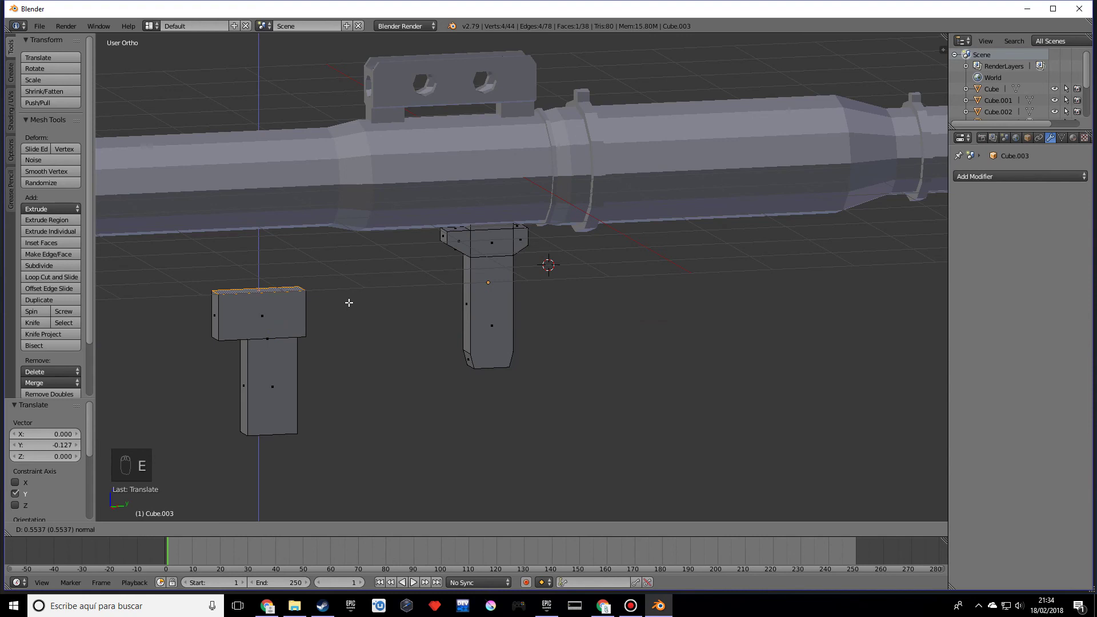
click(334, 247)
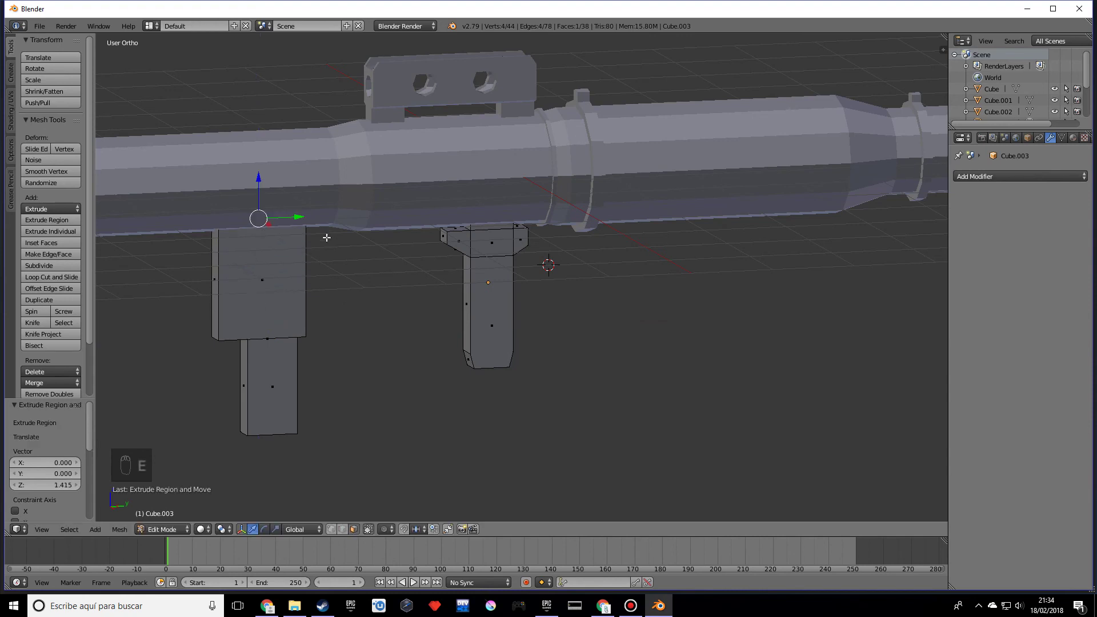
middle_drag(242, 310, 301, 332)
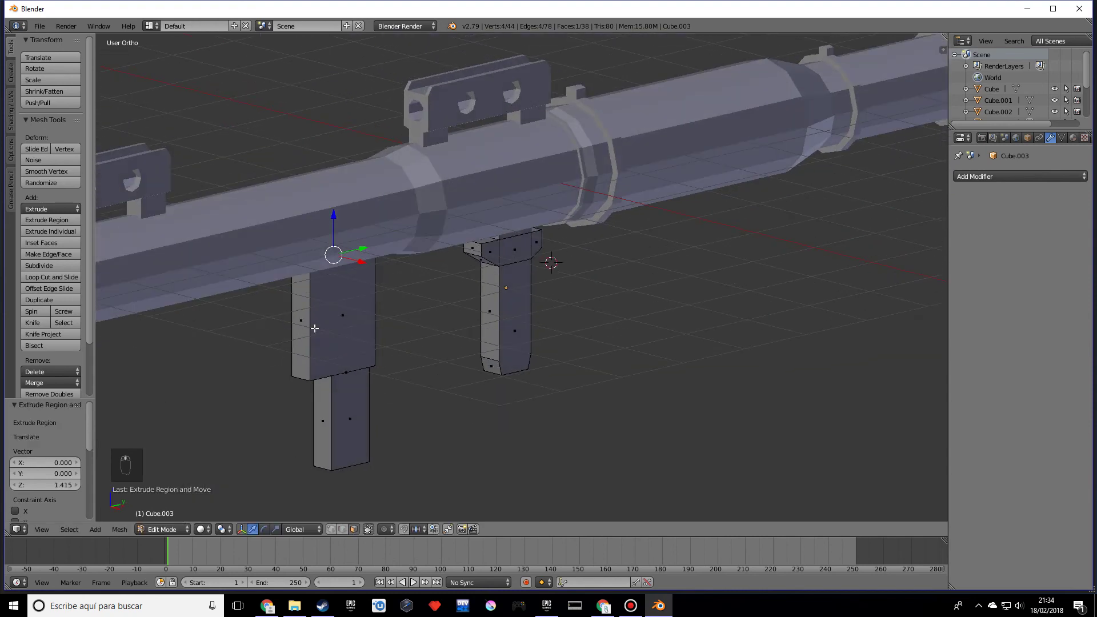
- Add a horizontal loop cut near the bottom of the second grip's wide upper section
key(ctrl+r)
click(310, 335)
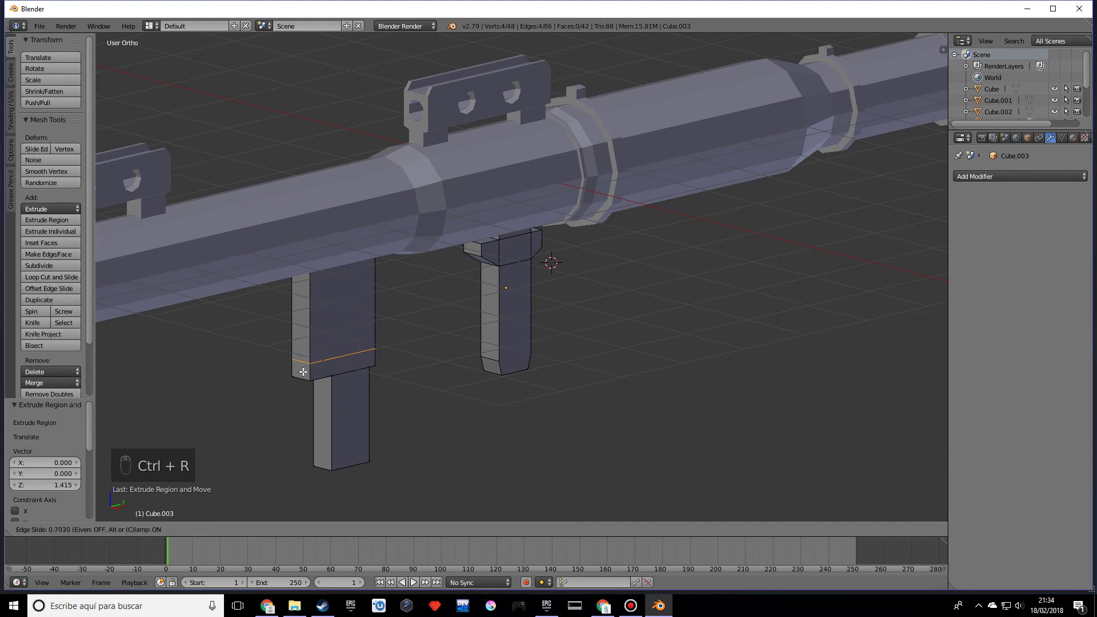
click(303, 378)
- Extrude the small lower front face of the wide section about 0.6 outward and raise its end 0.238 along Z
click(355, 530)
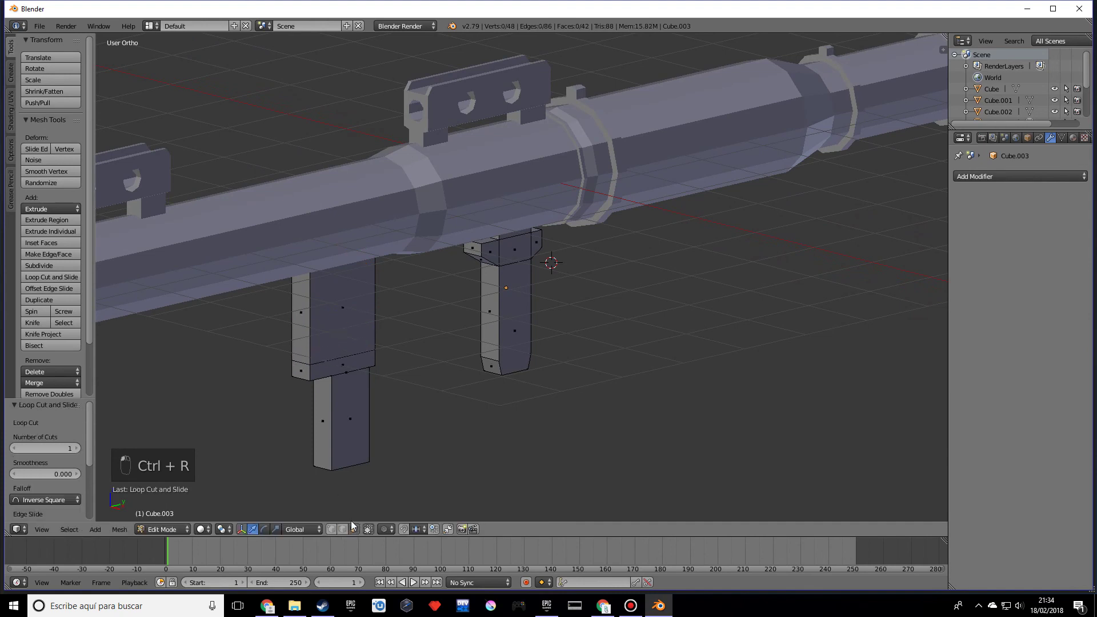
right_click(300, 371)
middle_drag(402, 384, 398, 386)
key(e)
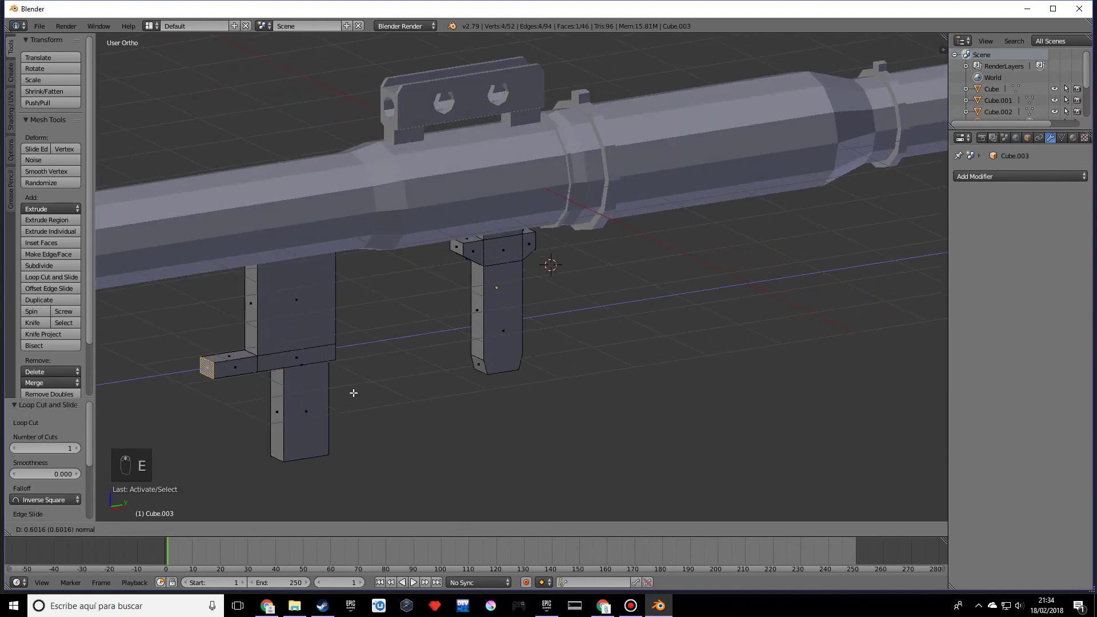
click(354, 393)
drag(225, 339, 210, 317)
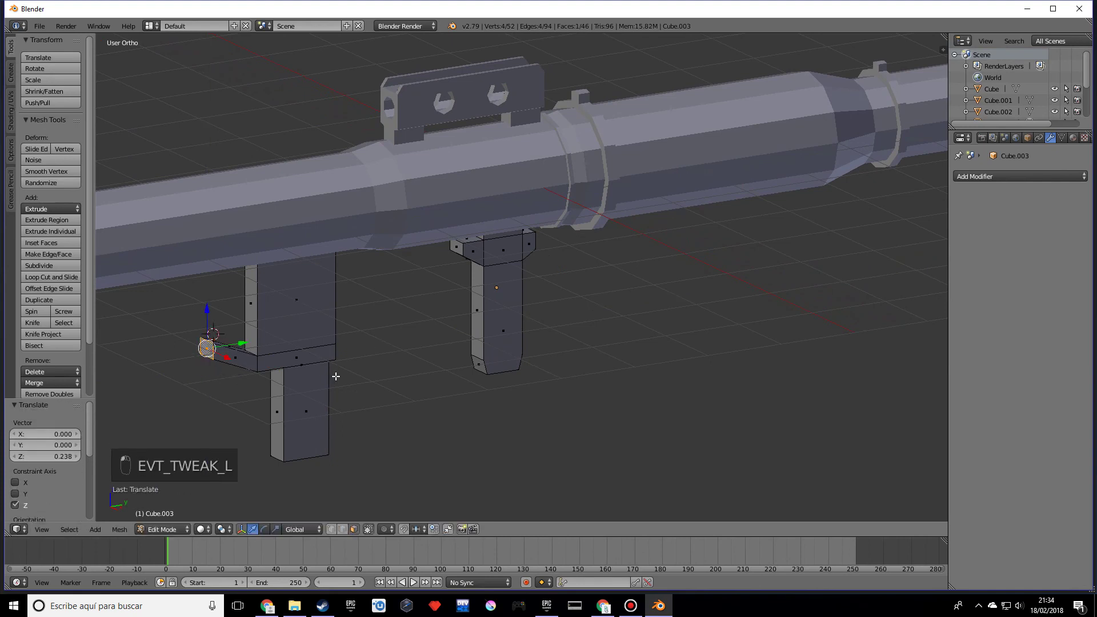
- Shift the end face of the second grip's front arm -0.223 along global Y
click(301, 529)
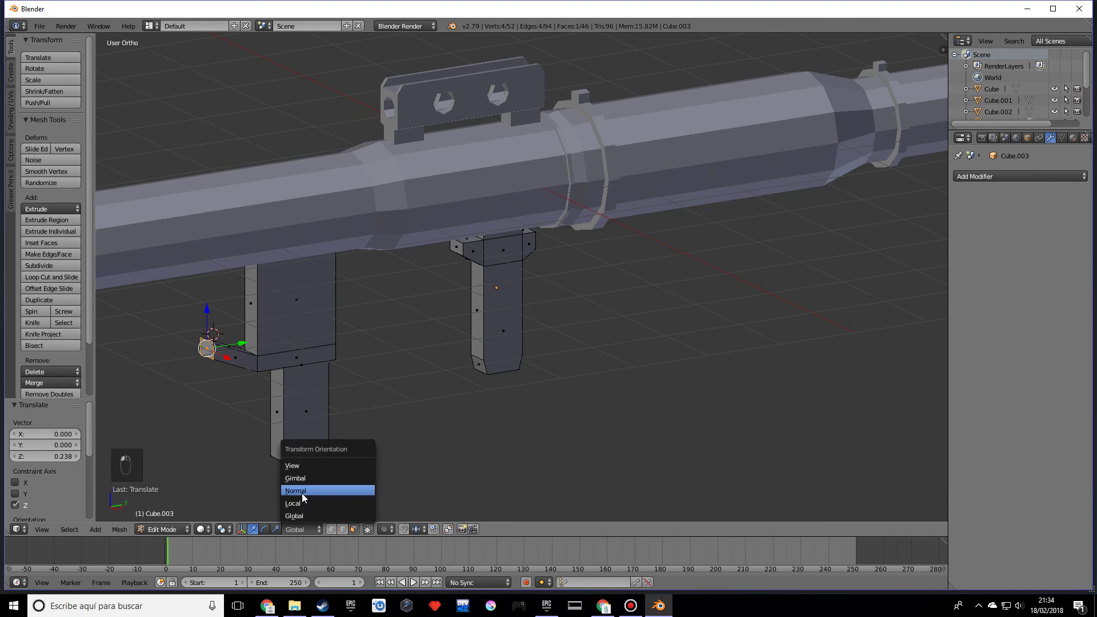
click(302, 490)
click(301, 529)
click(301, 504)
drag(235, 343, 217, 347)
middle_drag(257, 372, 228, 359)
shift+middle_drag(306, 353, 462, 355)
scroll(462, 355, up, 3)
mouse_move(334, 372)
middle_down()
mouse_move(365, 367)
mouse_move(344, 371)
middle_up()
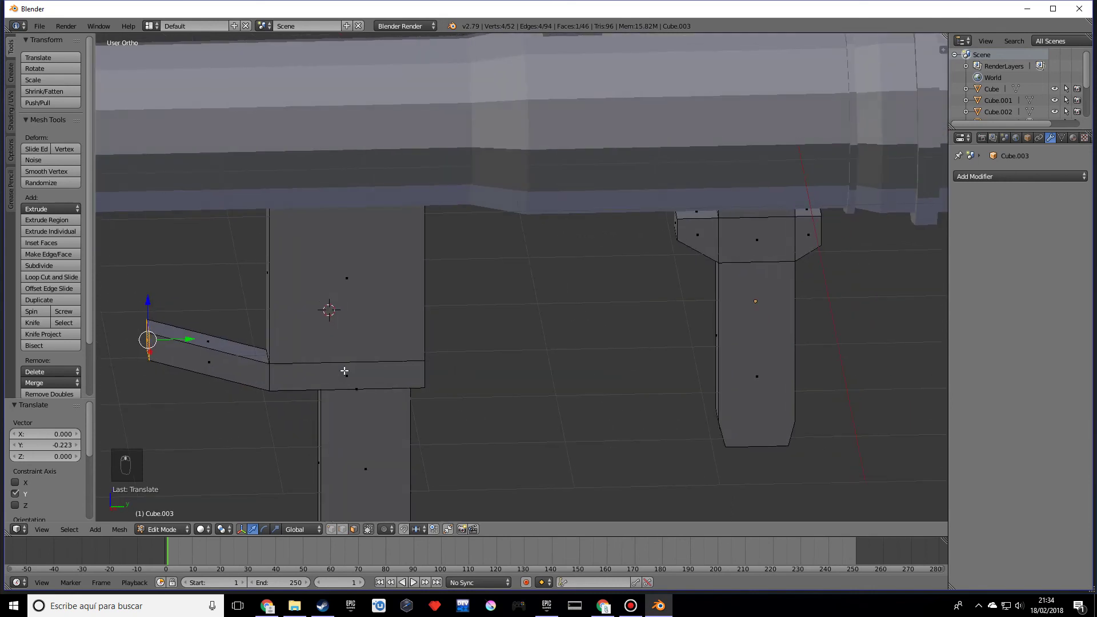
- Add a loop cut across the front arm close to its outer end
key(ctrl+r)
click(228, 367)
click(197, 357)
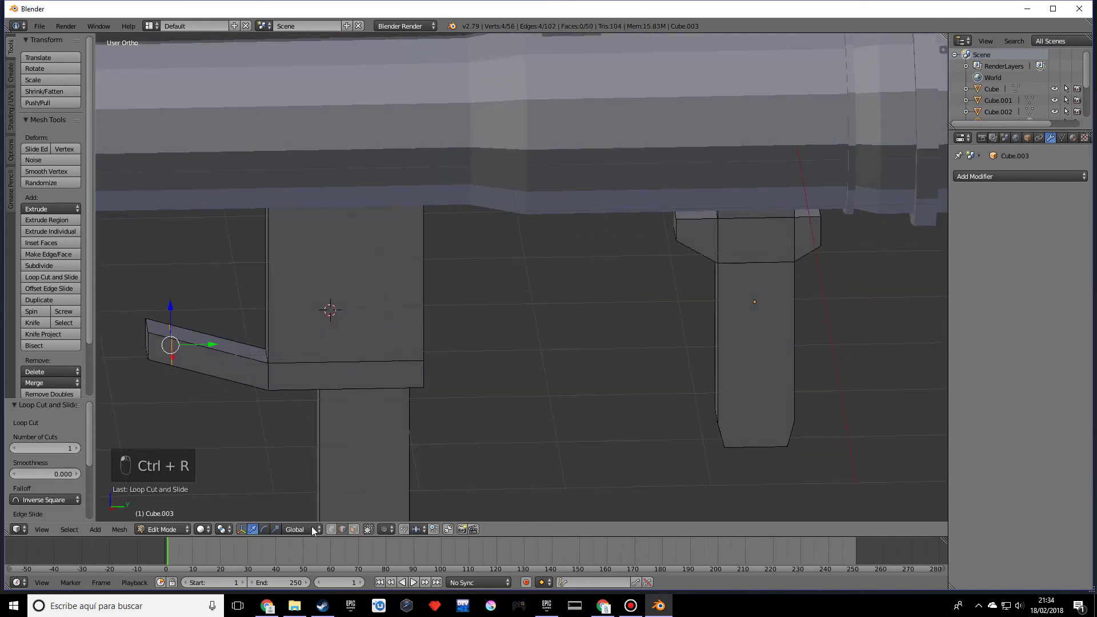
- Extrude the small top face at the arm's outer end 1.134 up along Z
click(353, 529)
right_click(162, 337)
scroll(225, 345, down, 2)
key(e)
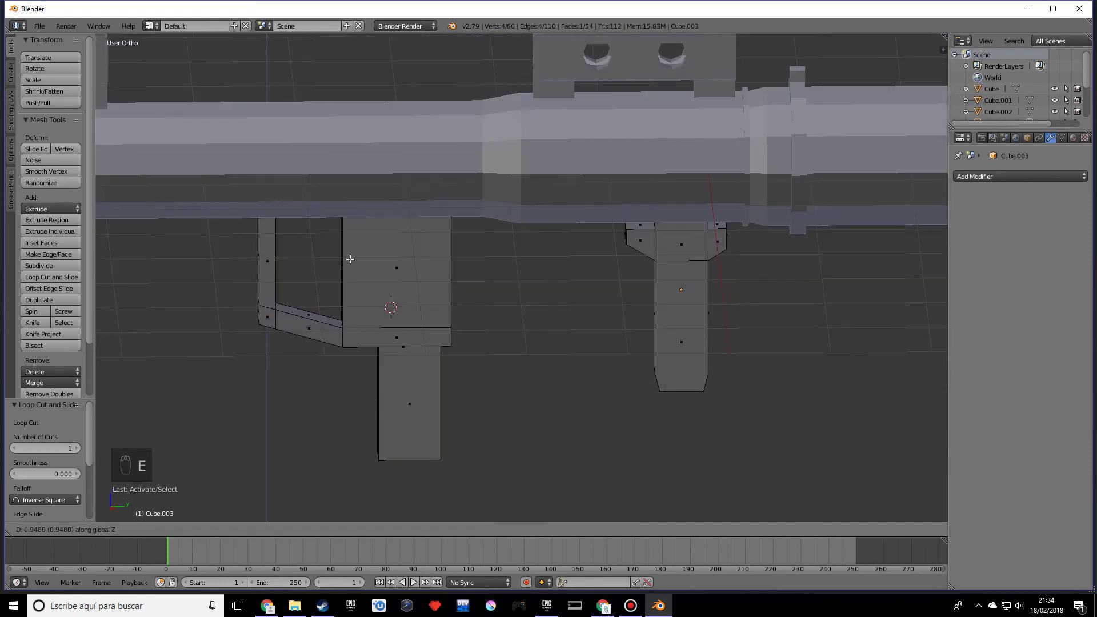
click(352, 279)
scroll(351, 278, down, 2)
middle_drag(351, 278, 361, 277)
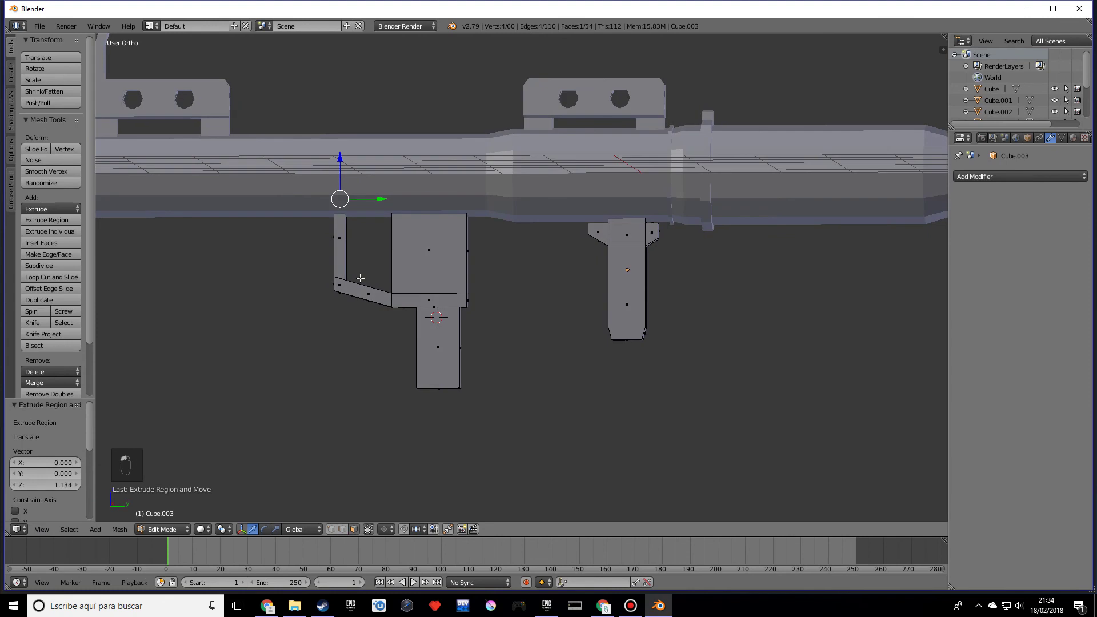
middle_drag(365, 234, 401, 218)
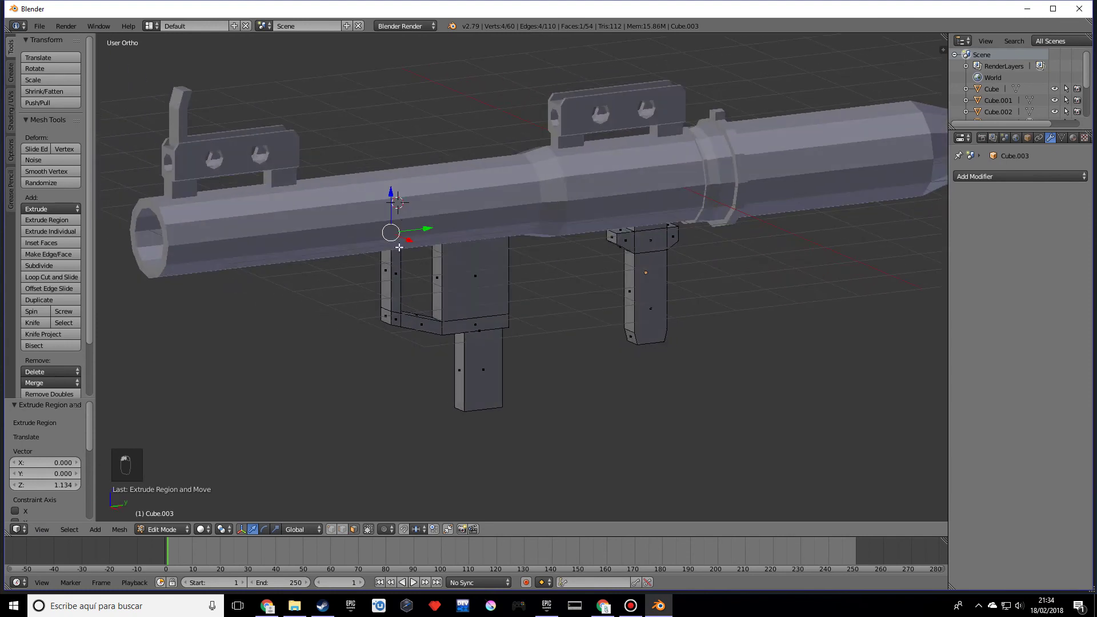
- Lower the front post's top face along Z below the tube and flatten it with a Z scale of 0
key(g)
key(z)
click(445, 294)
key(s)
key(z)
key(0)
key(Return)
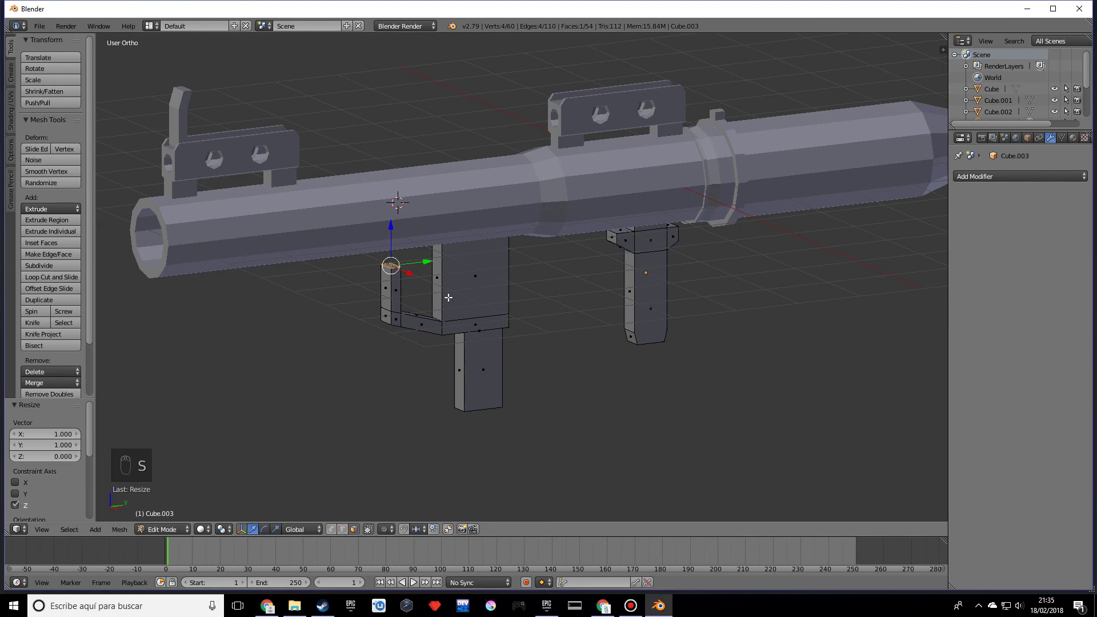
- Add a horizontal loop cut near the top of the second grip's wide section, around the front post's top height
key(ctrl+r)
click(437, 271)
click(440, 267)
scroll(404, 276, up, 3)
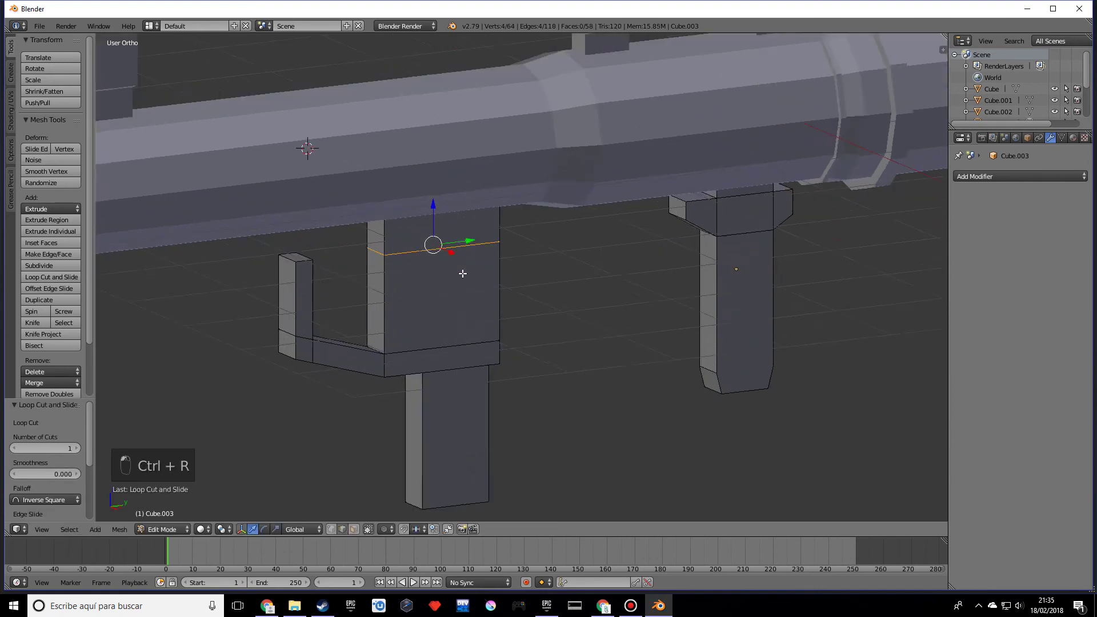
- Delete the front face above the new loop cut on the wide section
right_click(404, 278)
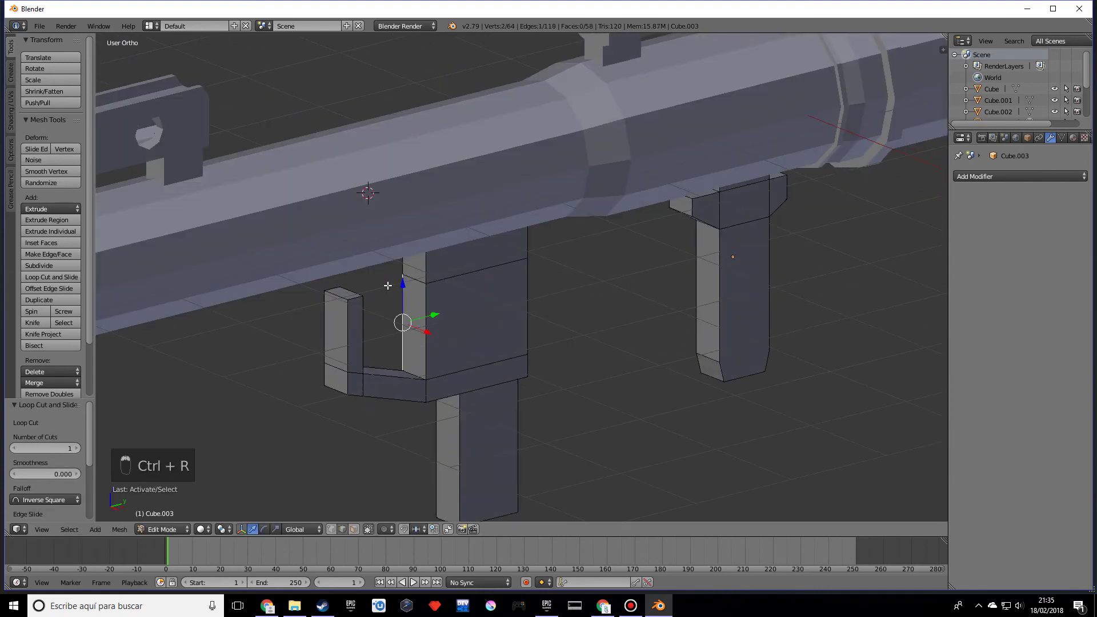
click(353, 529)
right_click(408, 270)
key(x)
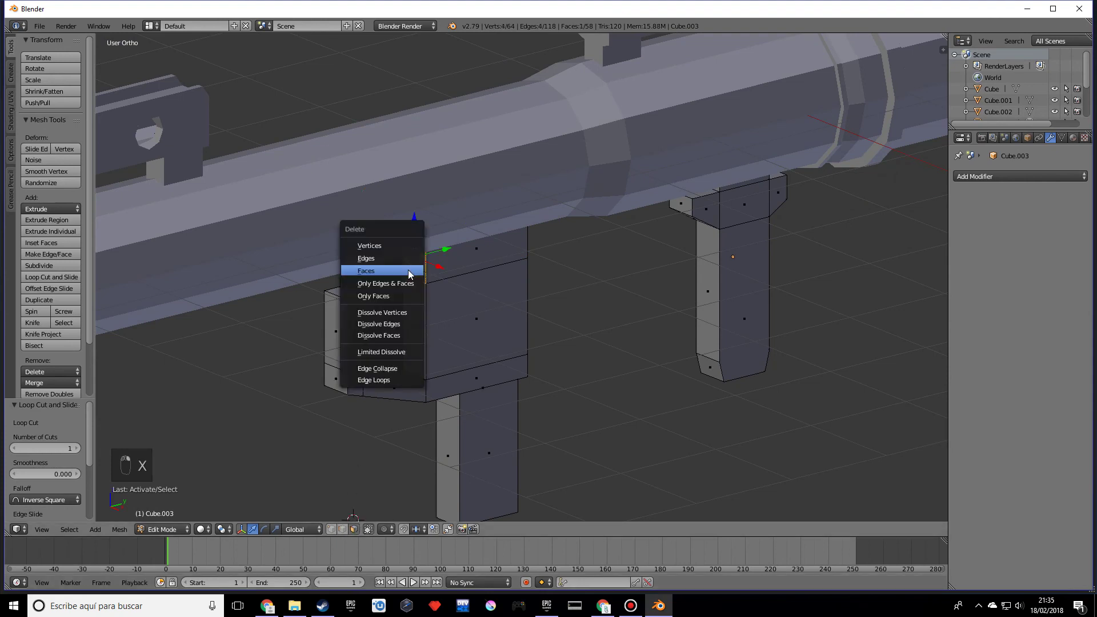
click(409, 271)
- Bridge the front post's top inner edge and the wide section's cut edge with a new face
click(345, 529)
right_click(412, 288)
shift+right_click(352, 293)
scroll(358, 305, up, 2)
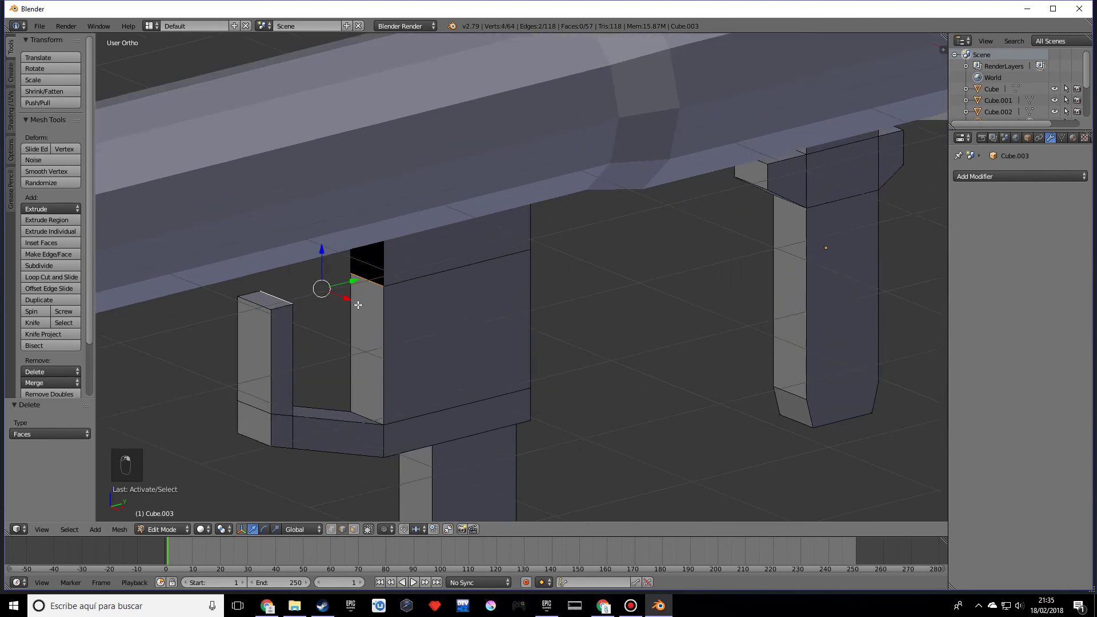
key(f)
- Delete the front post's top face
click(353, 529)
right_click(265, 303)
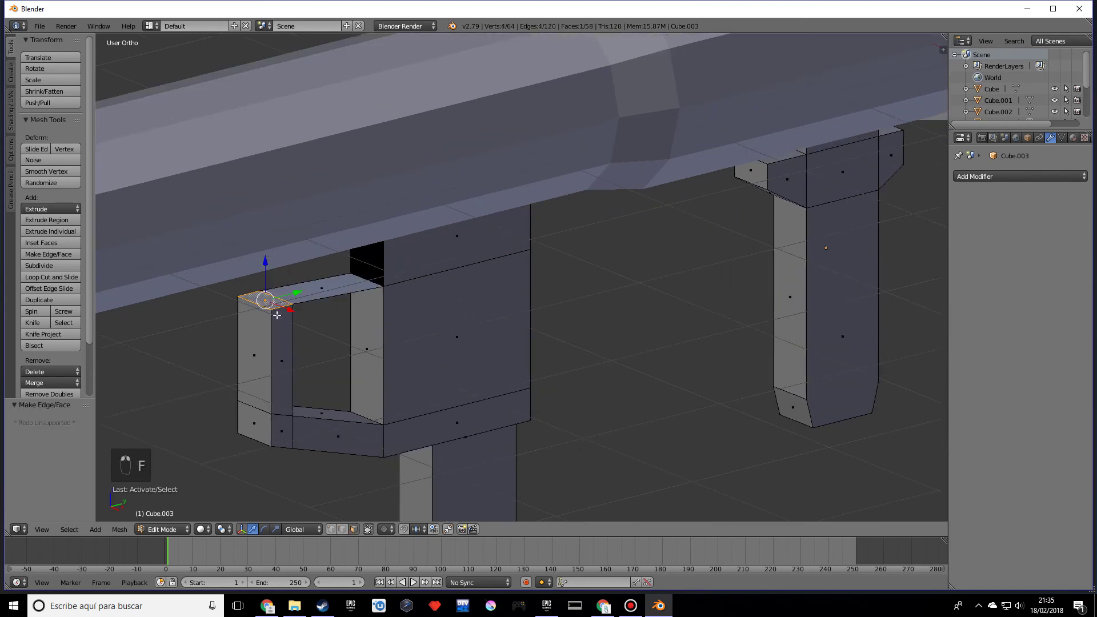
key(x)
click(318, 350)
- Try to flatten the edge loops around the guard's upper opening with a Z scale of 0
middle_drag(318, 350, 370, 313)
click(342, 529)
right_click(374, 295)
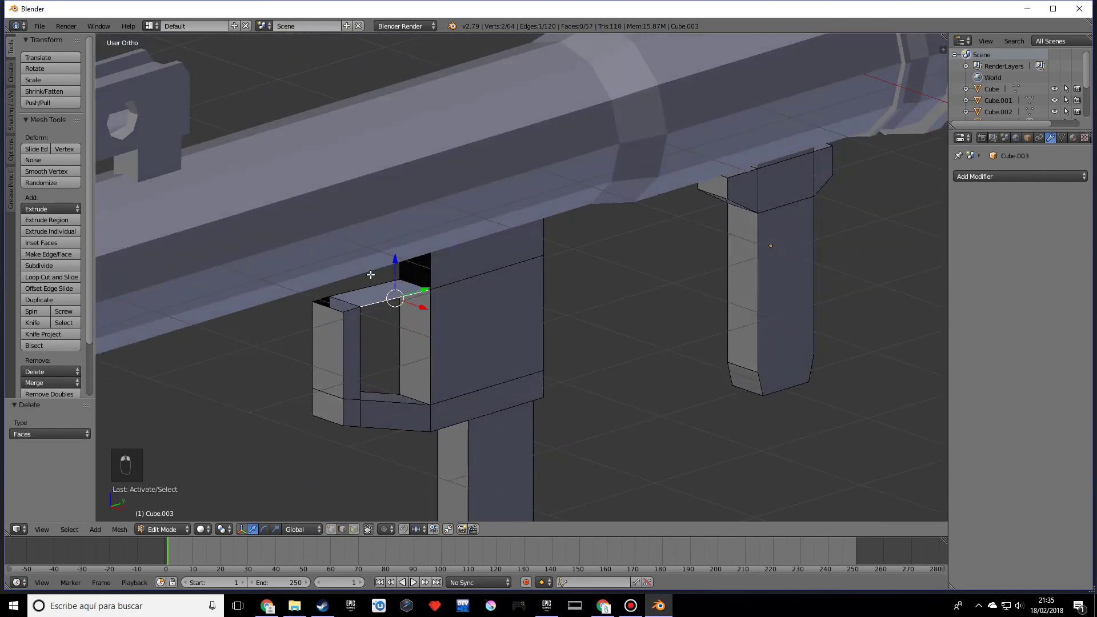
middle_drag(361, 292, 354, 317)
alt+right_click(381, 249)
alt+shift+right_click(324, 370)
alt+shift+right_click(323, 357)
scroll(389, 397, down, 1)
middle_drag(389, 397, 332, 374)
key(s)
key(z)
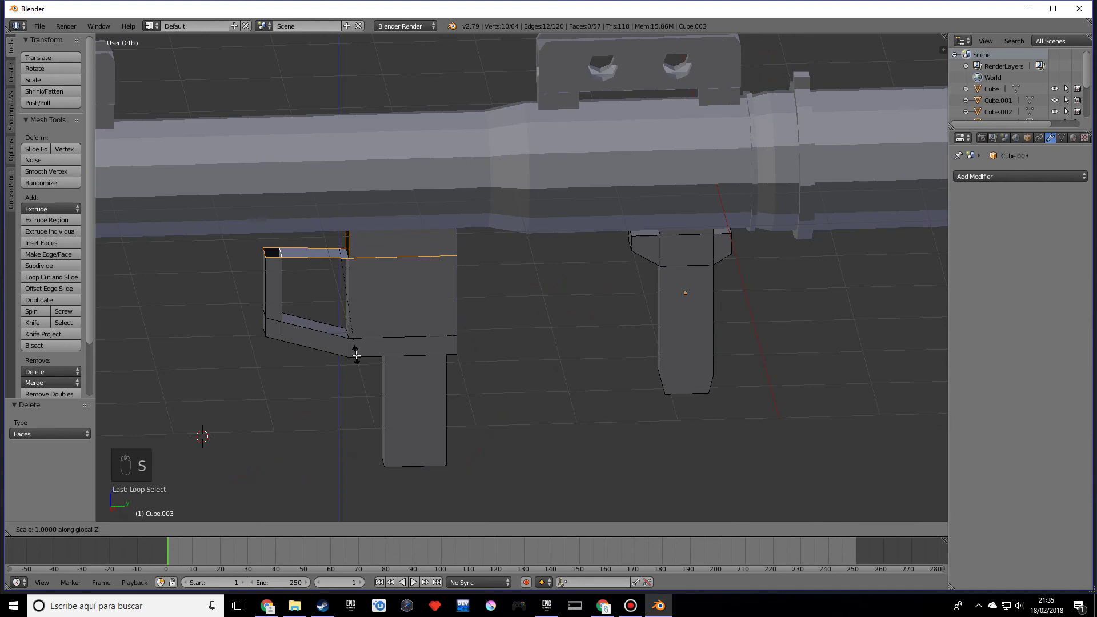
key(0)
key(Return)
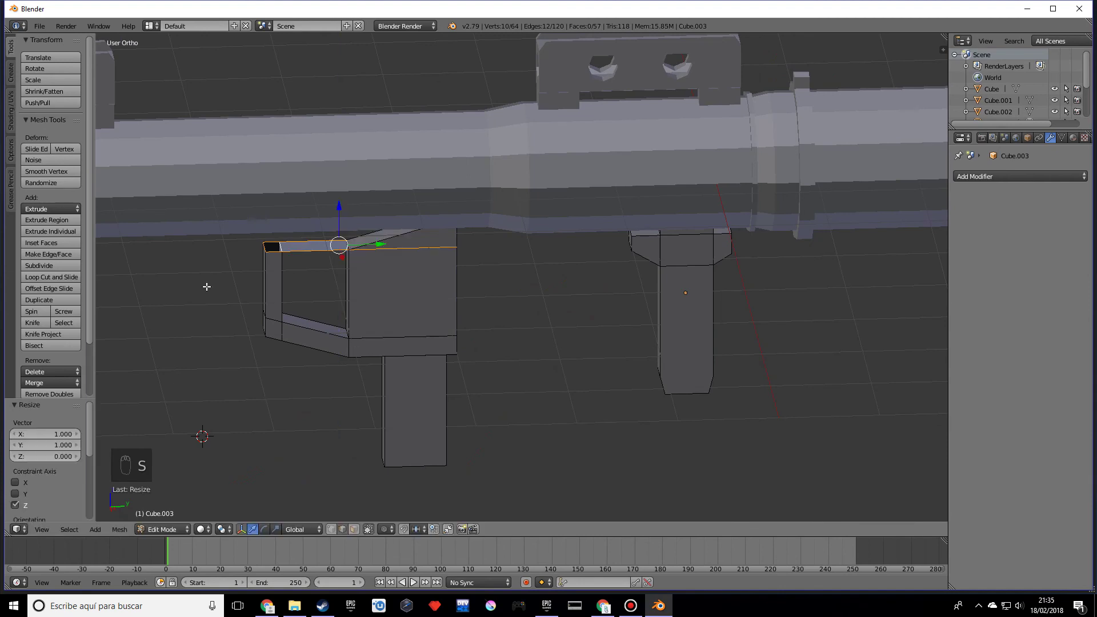
scroll(274, 299, up, 4)
middle_drag(275, 298, 318, 310)
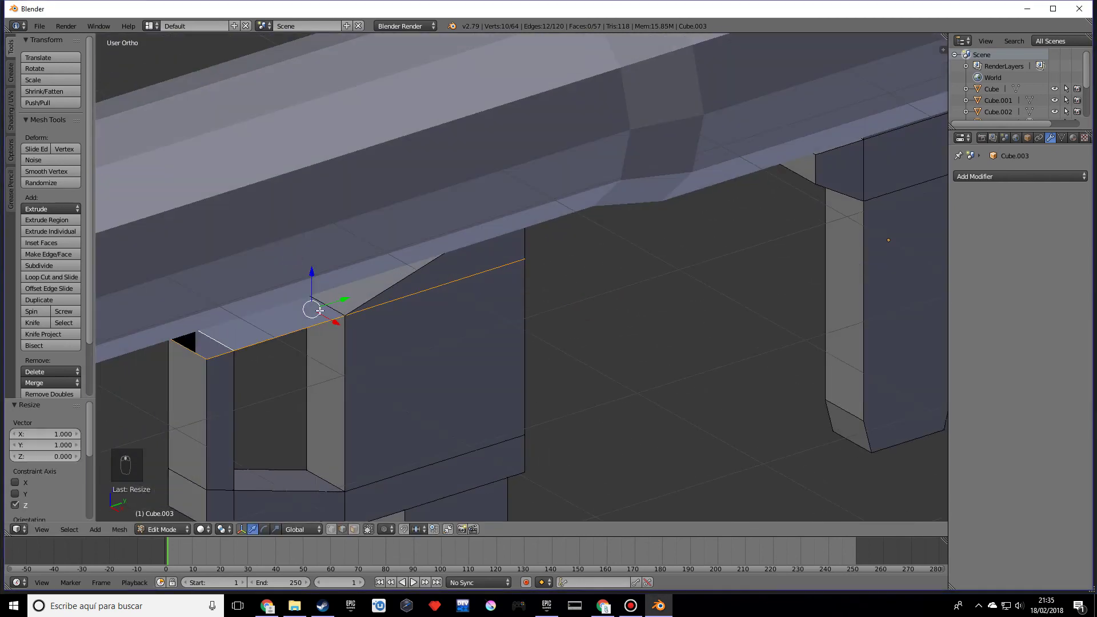
key(ctrl+z)
- Deselect a vertical edge beside the opening and retry flattening the remaining loop to 0 along Z
scroll(348, 330, down, 1)
middle_drag(395, 274, 409, 261)
shift+right_click(431, 253)
key(s)
key(z)
key(0)
key(Return)
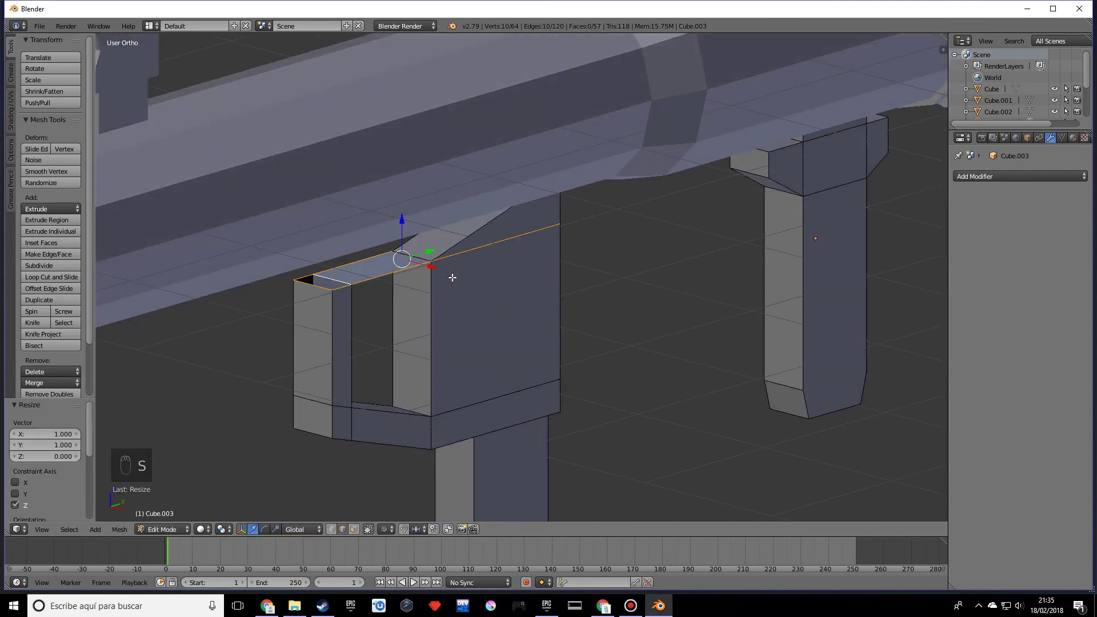
key(ctrl+z)
middle_drag(452, 277, 437, 260)
scroll(436, 261, down, 1)
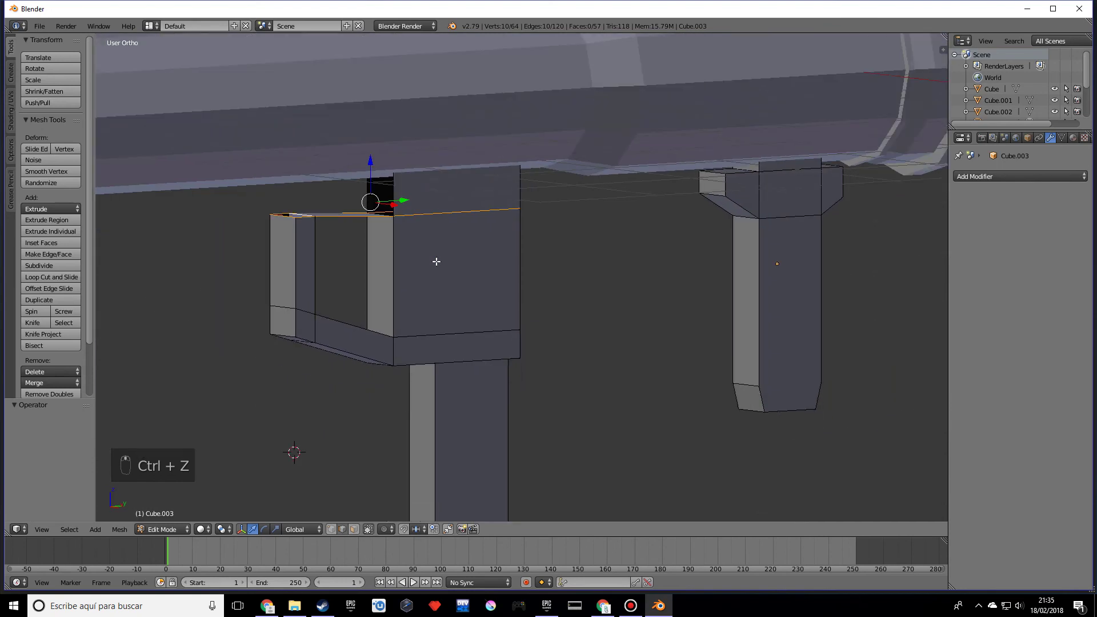
- Isolate the grips in local view, deselect the remaining stray vertical edge of the loop, and return to the full scene
key(KP_Divide)
scroll(401, 271, up, 3)
middle_drag(482, 180, 506, 208)
shift+right_click(420, 184)
key(KP_Divide)
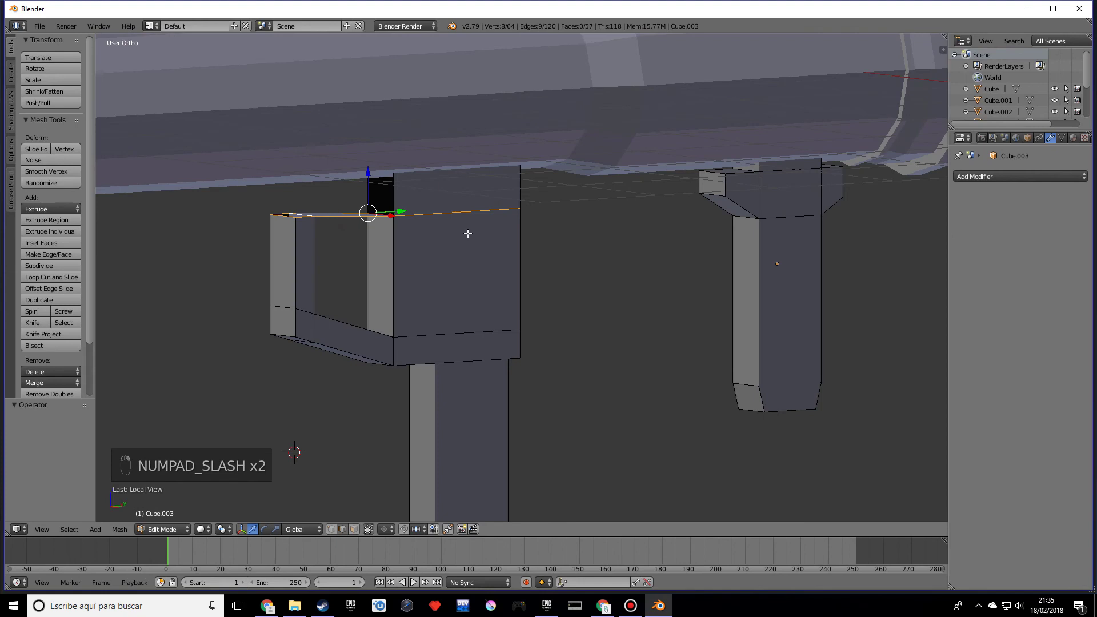
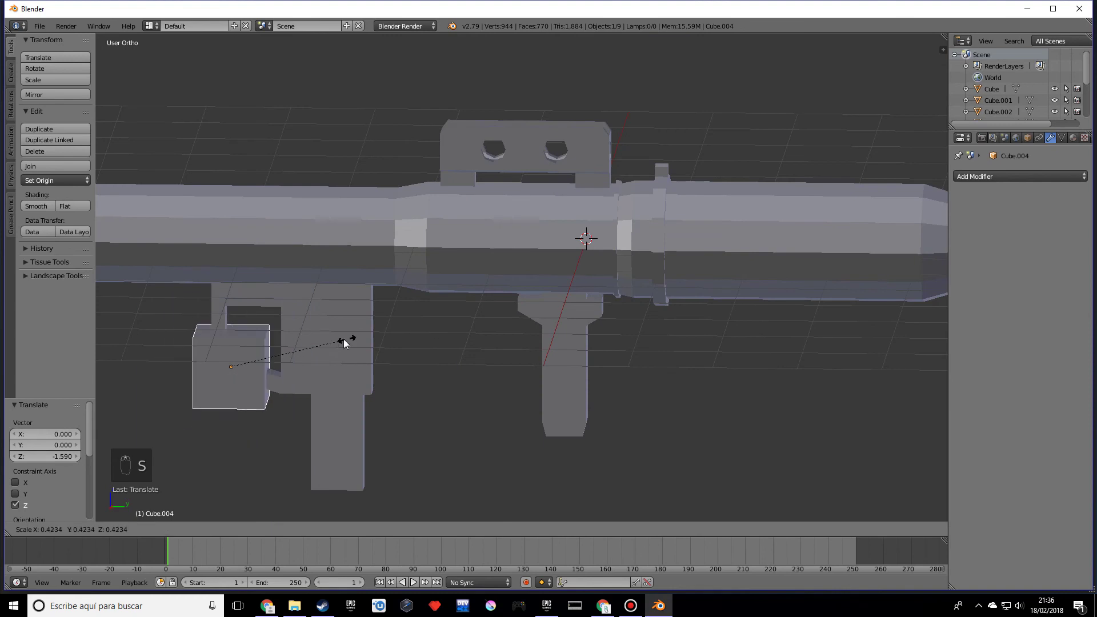
- Narrow the small new cube along X to fit within the grip's thickness and raise it along Z
middle_drag(307, 366, 549, 363)
key(s)
key(x)
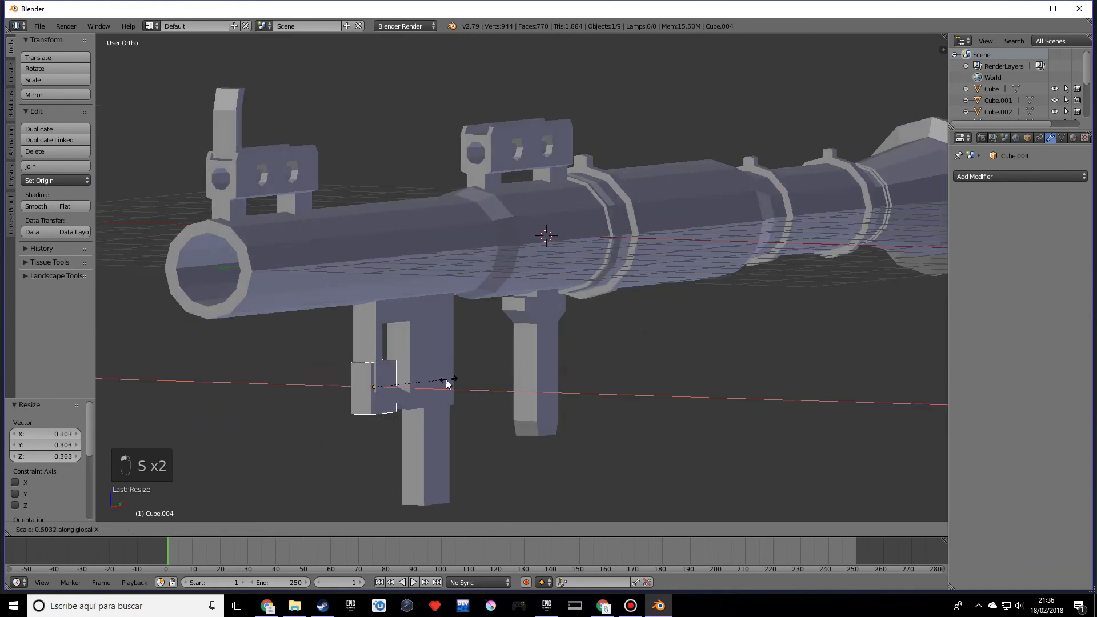
click(377, 398)
drag(374, 349, 366, 322)
middle_drag(365, 323, 503, 332)
- Thin the cube along Y and move it along Y and Z against the grip inside the guard opening
key(s)
key(y)
click(356, 360)
middle_drag(356, 360, 566, 293)
scroll(267, 364, up, 3)
scroll(396, 347, up, 2)
drag(237, 390, 340, 380)
drag(296, 341, 295, 311)
shift+middle_drag(327, 395, 410, 335)
scroll(410, 334, up, 2)
- Extrude the trigger block's narrow front face 0.044 outward
key(Tab)
middle_drag(306, 401, 336, 445)
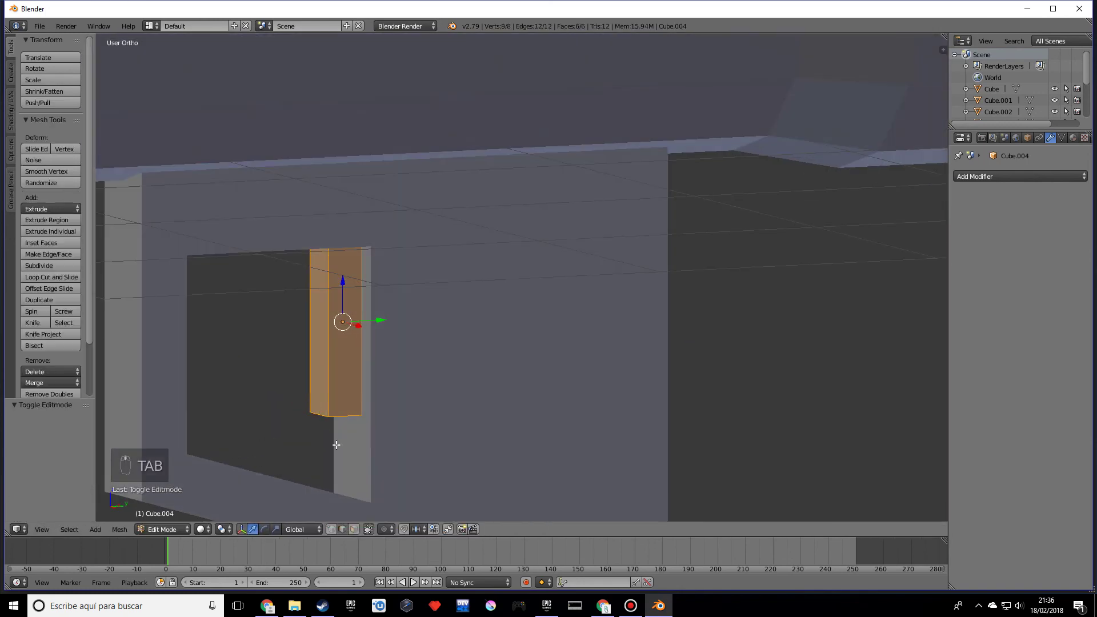
right_click(323, 364)
key(e)
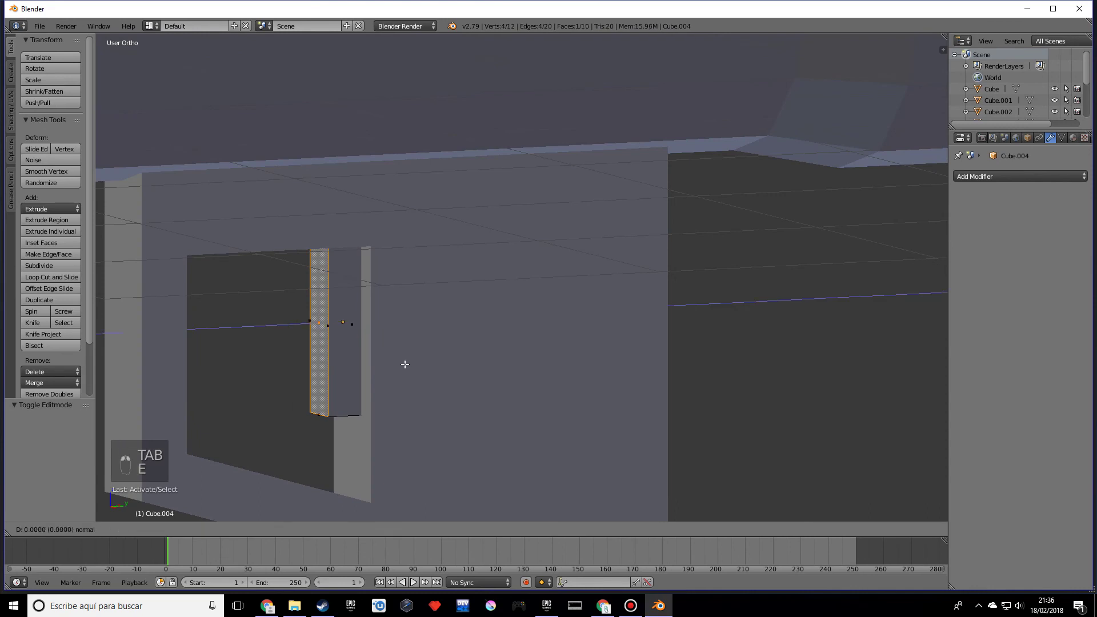
click(387, 384)
- Extrude the bottom face of the trigger's front strip downward, shift it along Y, and rotate it about X
middle_drag(387, 384, 331, 358)
key(e)
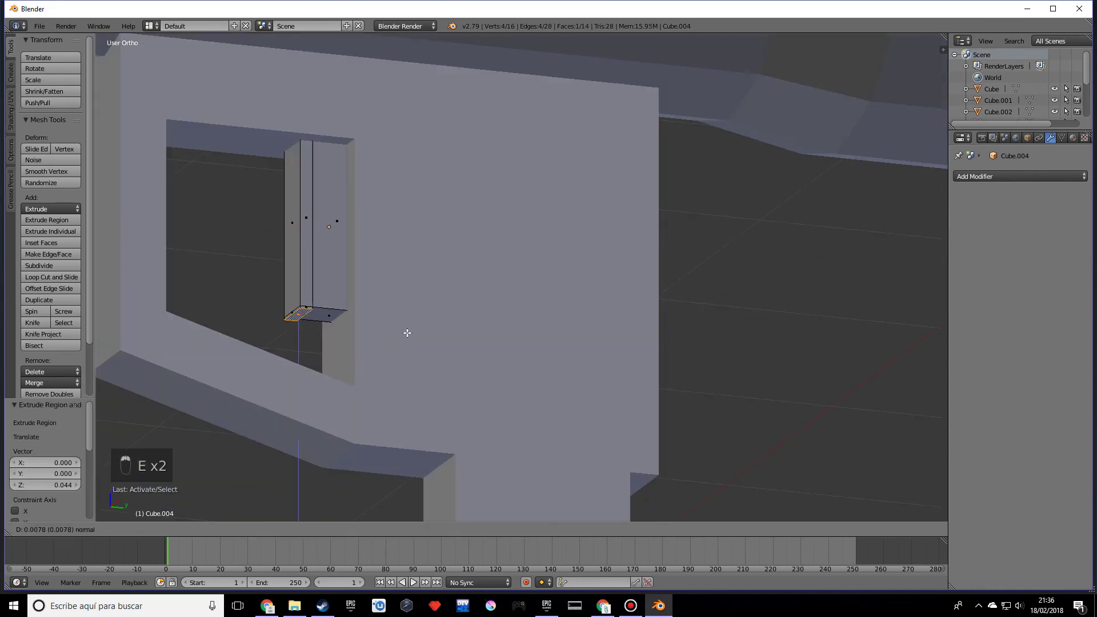
click(354, 347)
drag(334, 335, 403, 337)
key(r)
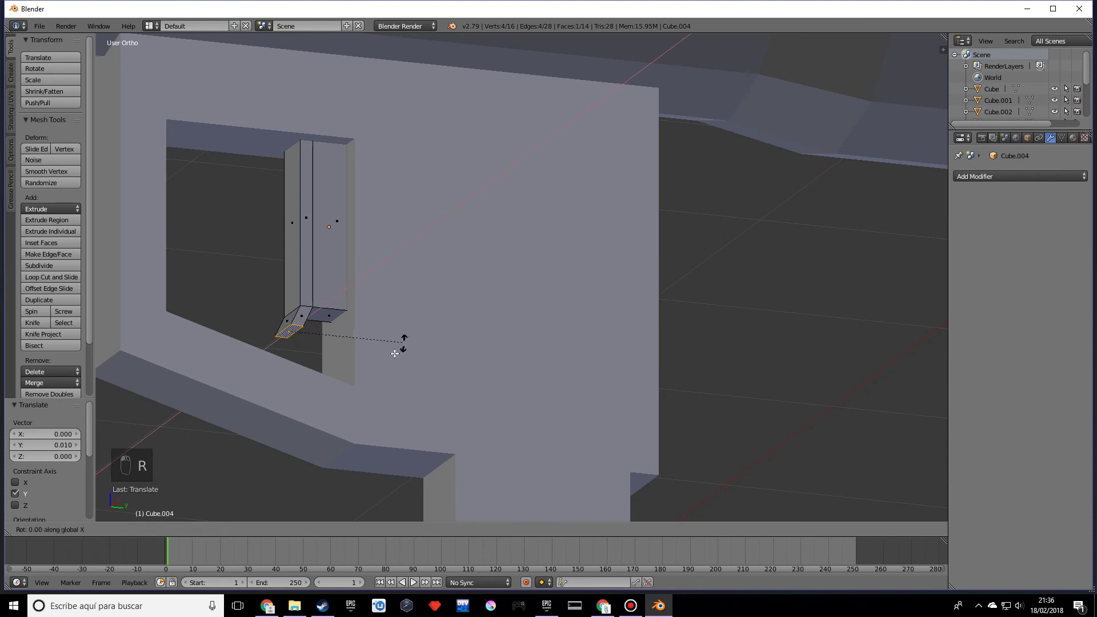
click(387, 358)
- Extrude the trigger's angled tip once more and pull its end outward along Y to form a hook
key(e)
click(378, 365)
drag(325, 345, 308, 345)
middle_drag(360, 343, 344, 364)
key(Tab)
scroll(373, 352, down, 1)
scroll(423, 368, down, 6)
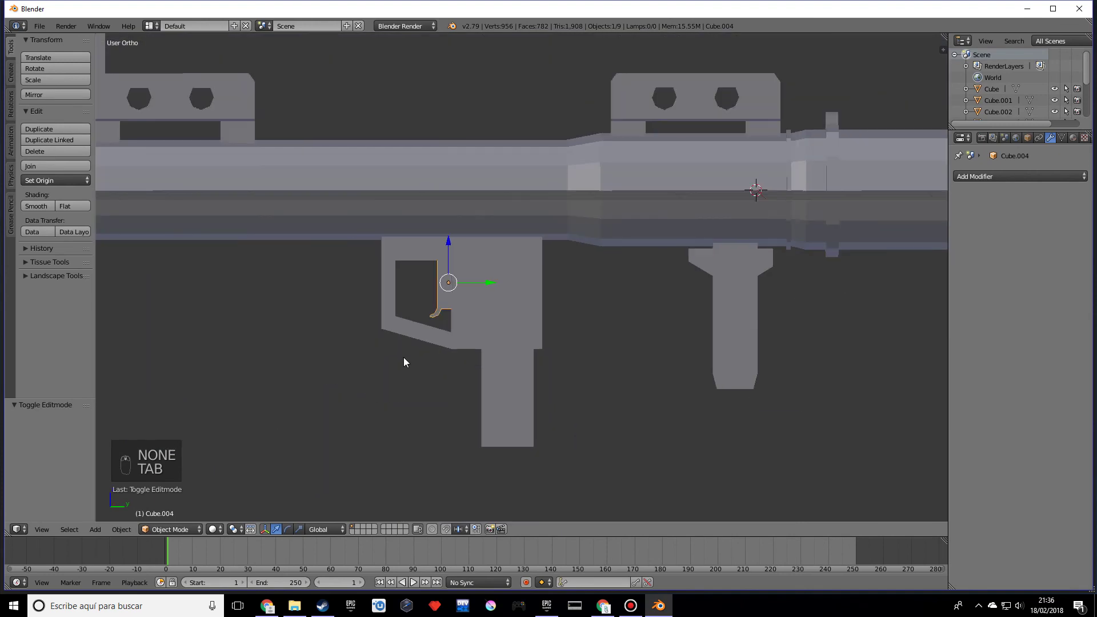
- Add two horizontal loop cuts in the upper half of the trigger
scroll(403, 358, up, 2)
mouse_move(401, 304)
middle_down()
mouse_move(422, 315)
mouse_move(488, 314)
mouse_move(409, 306)
middle_up()
scroll(449, 314, up, 2)
scroll(468, 317, up, 2)
key(Tab)
key(ctrl+r)
click(435, 339)
click(439, 326)
key(ctrl+r)
click(361, 241)
click(360, 240)
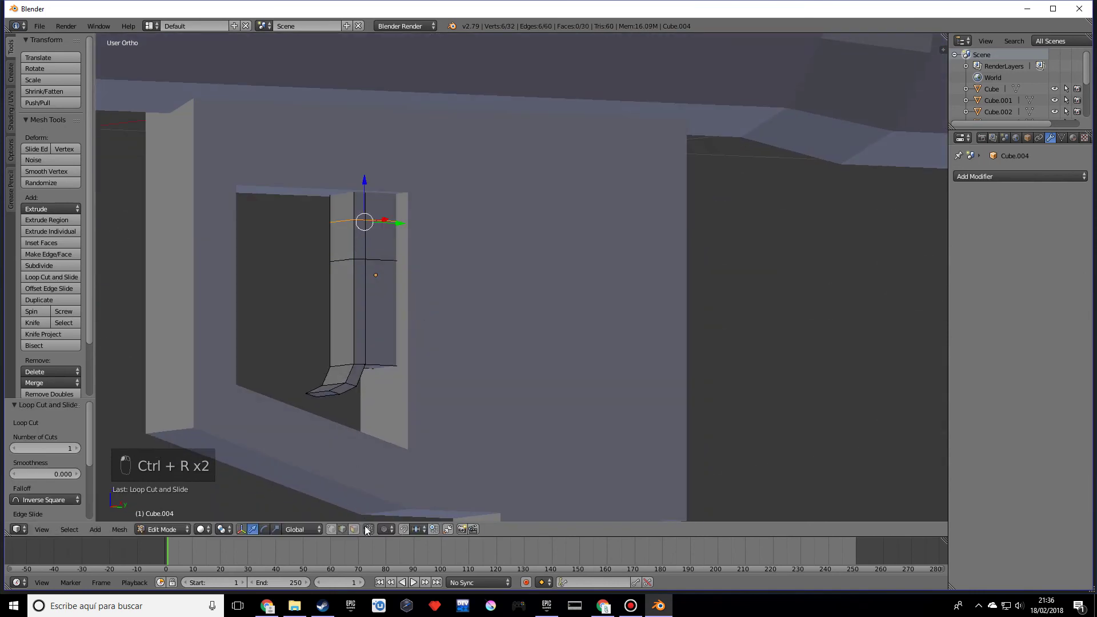
- Pull the trigger's upper front edges outward along Y so its front curves forward toward the top
right_click(339, 185)
middle_drag(352, 233, 345, 242)
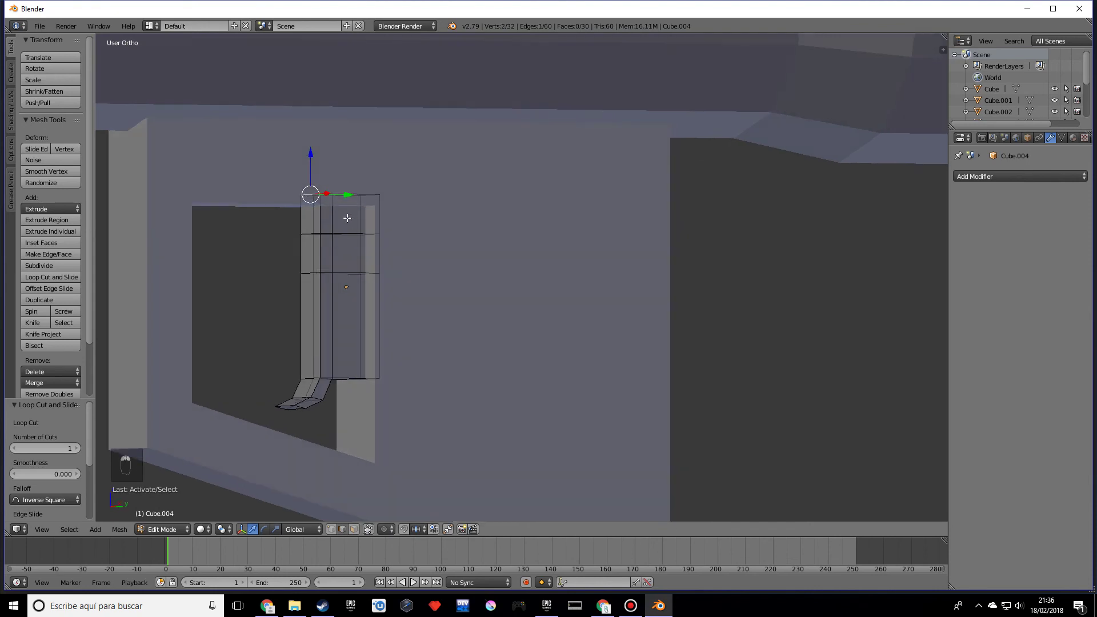
drag(345, 195, 323, 196)
click(308, 198)
drag(344, 236, 329, 238)
middle_drag(345, 256, 352, 265)
key(ctrl+z)
drag(375, 252, 362, 253)
key(Tab)
scroll(417, 323, down, 1)
middle_drag(417, 323, 402, 319)
scroll(403, 319, down, 1)
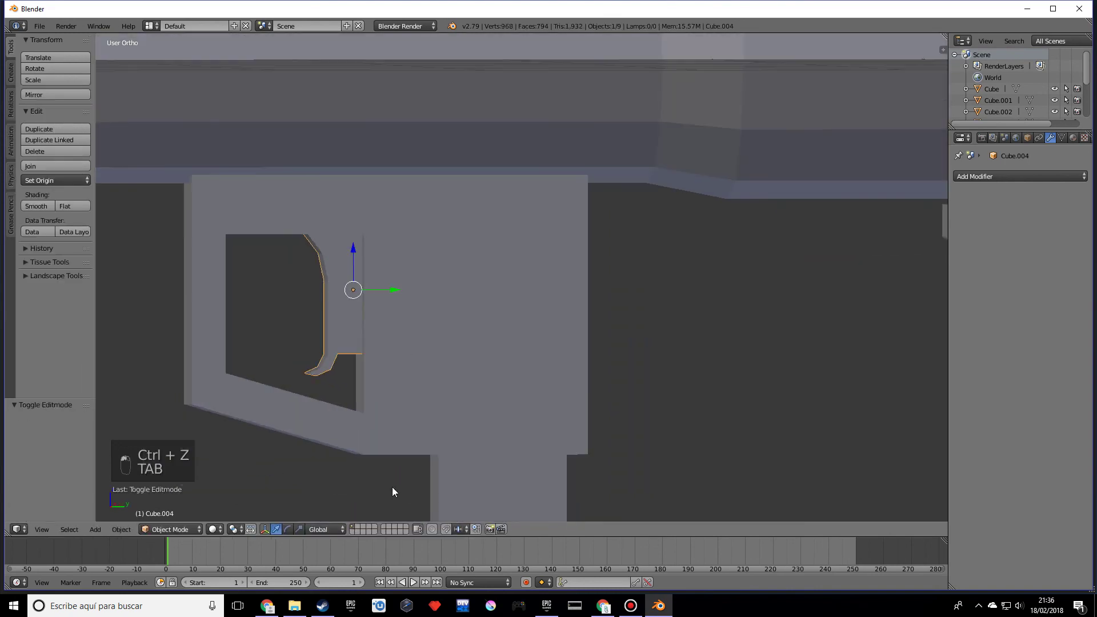
- Bevel the front and rear edges of the second grip's bottom face
scroll(389, 403, down, 5)
middle_drag(389, 403, 547, 364)
right_click(500, 373)
scroll(534, 381, up, 3)
key(Tab)
right_click(509, 356)
key(ctrl+b)
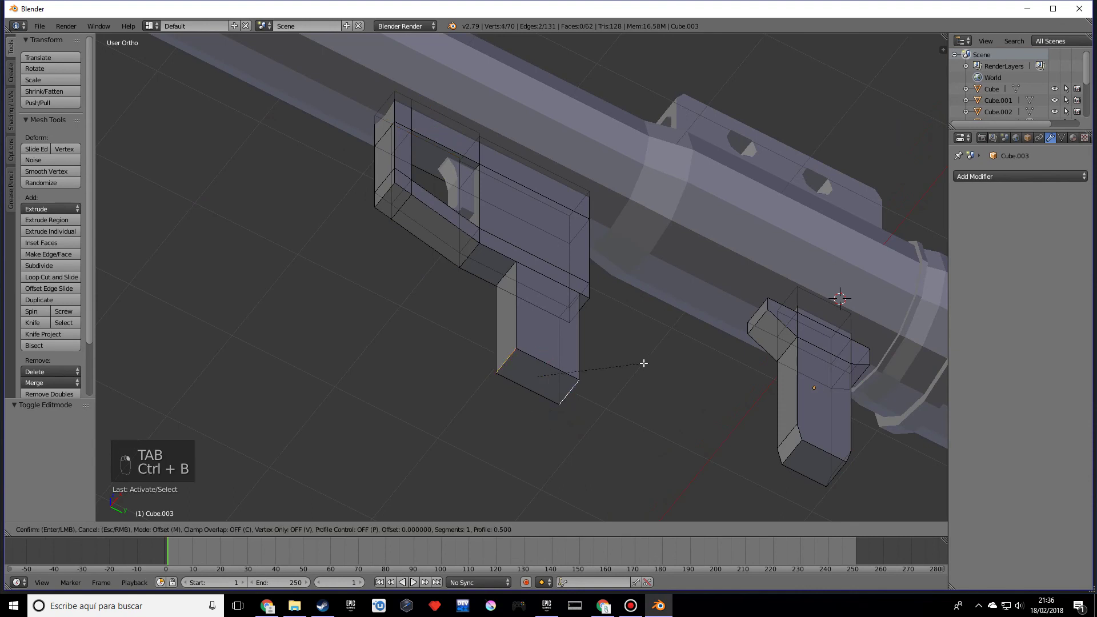
click(670, 357)
key(Tab)
middle_drag(671, 356, 617, 406)
scroll(634, 431, down, 3)
scroll(569, 327, up, 3)
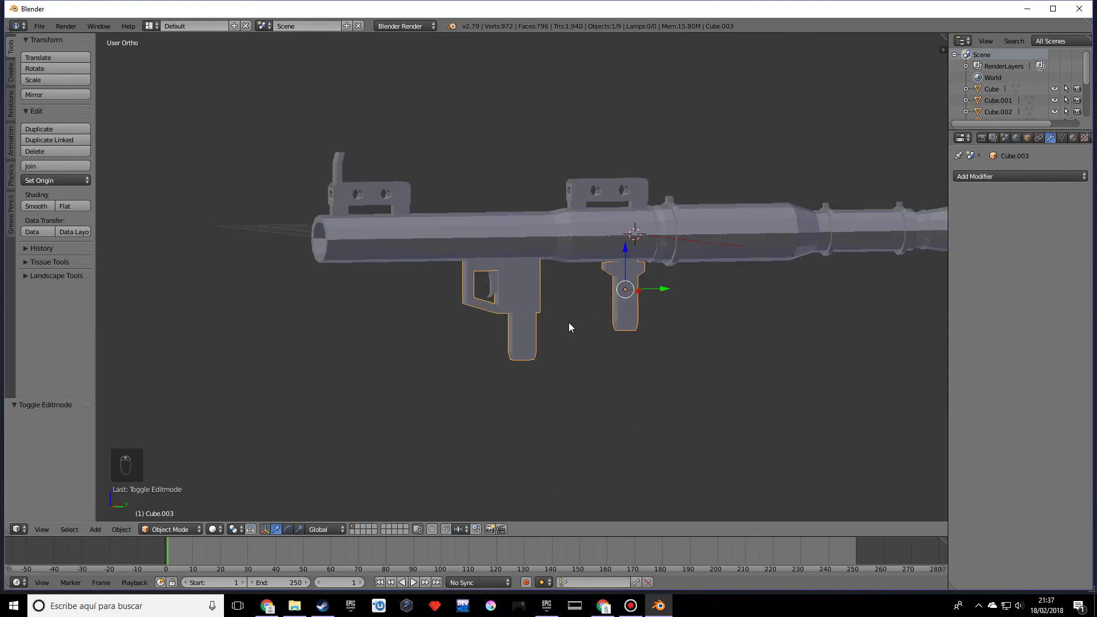
scroll(571, 325, down, 3)
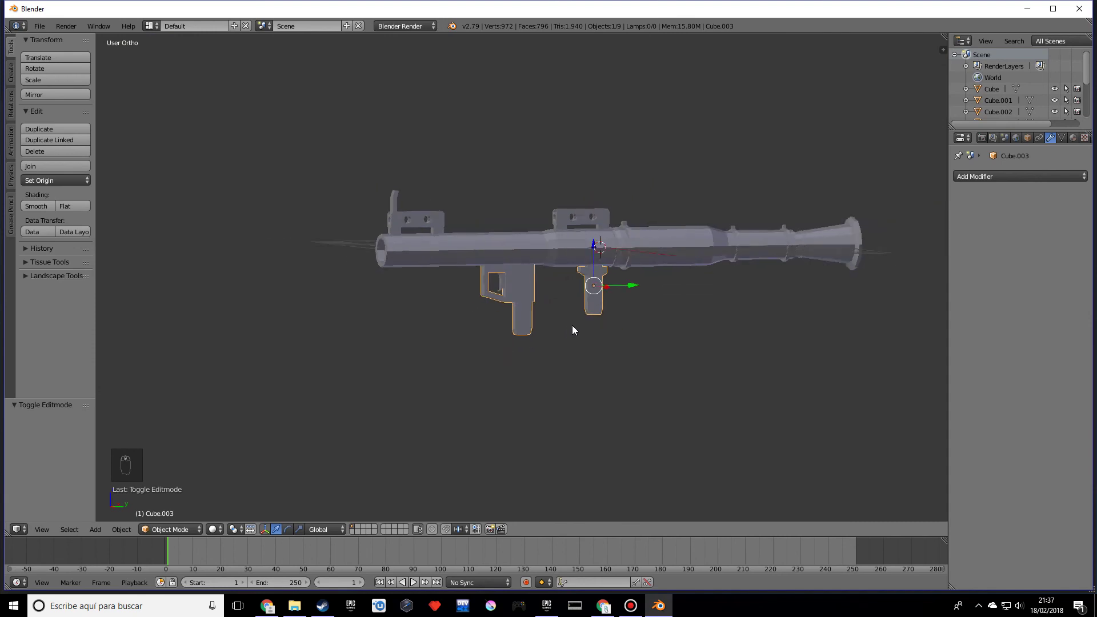